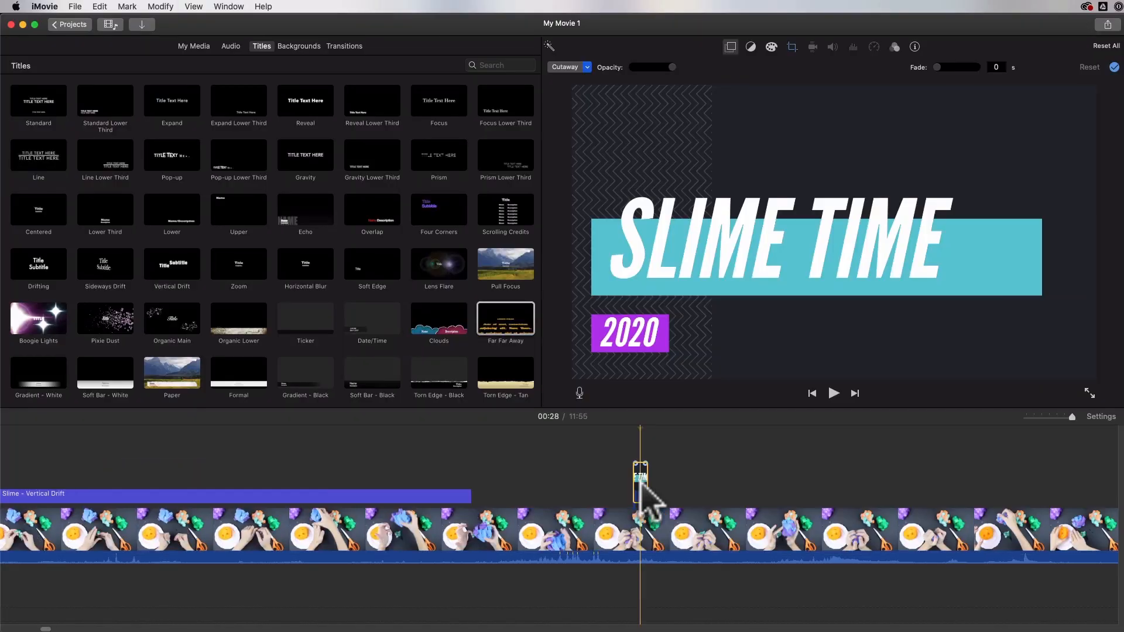
- Lengthen the SLIME TIME 2020 overlay clip and the Horizontal Blur title on their timelines
drag(646, 480, 891, 479)
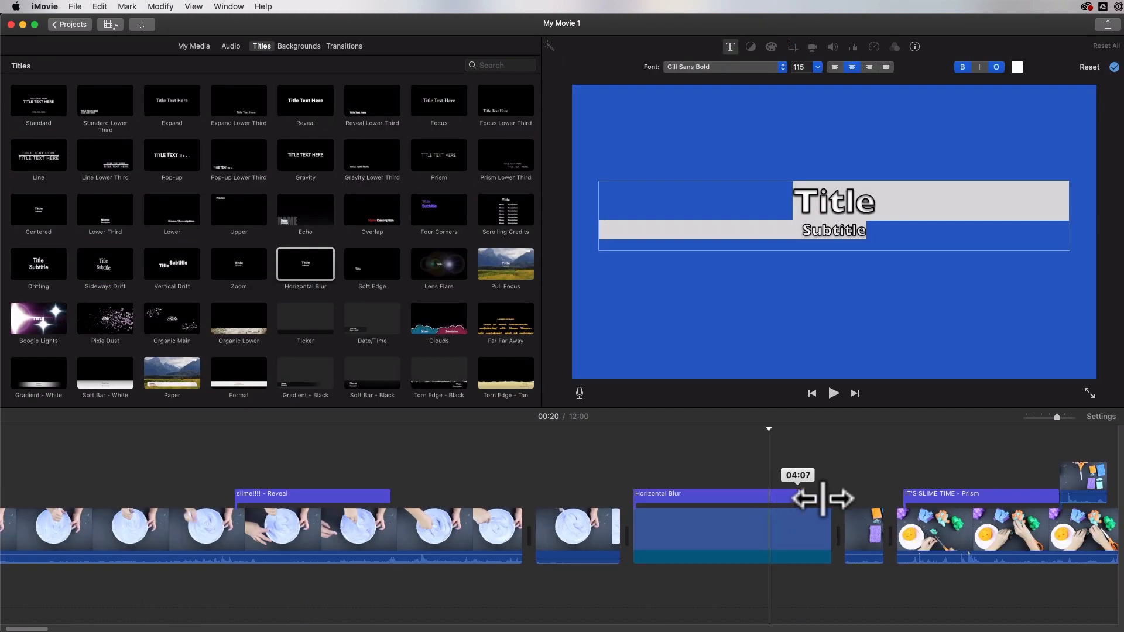
drag(809, 496, 830, 496)
click(720, 462)
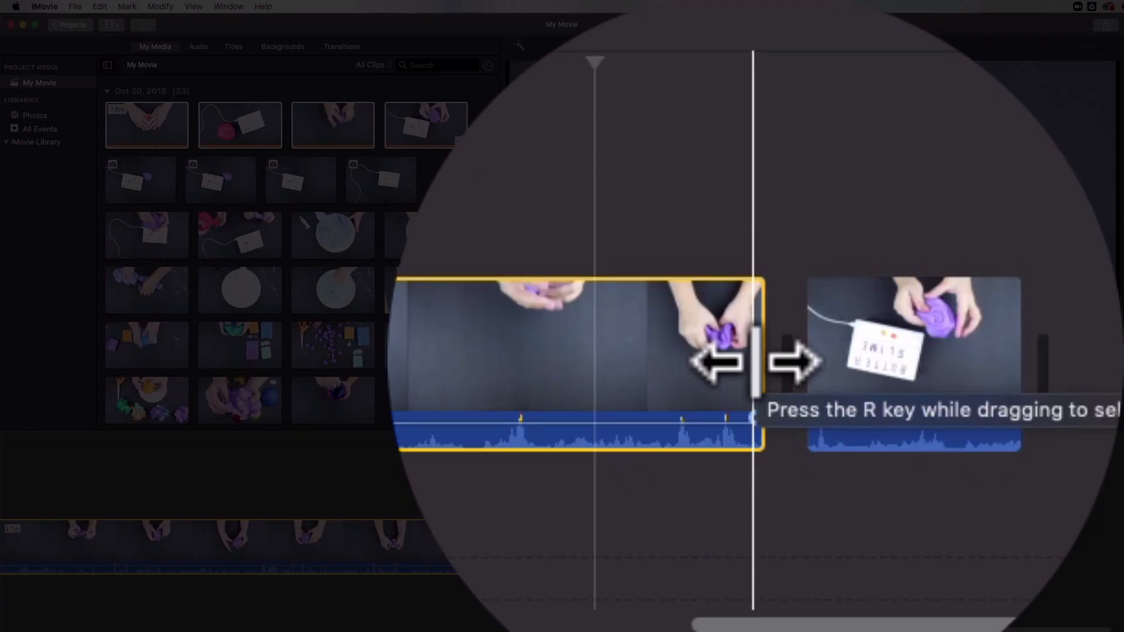
- Try shortening the end of the long purple-slime clip, and undo the trim
drag(755, 363, 402, 552)
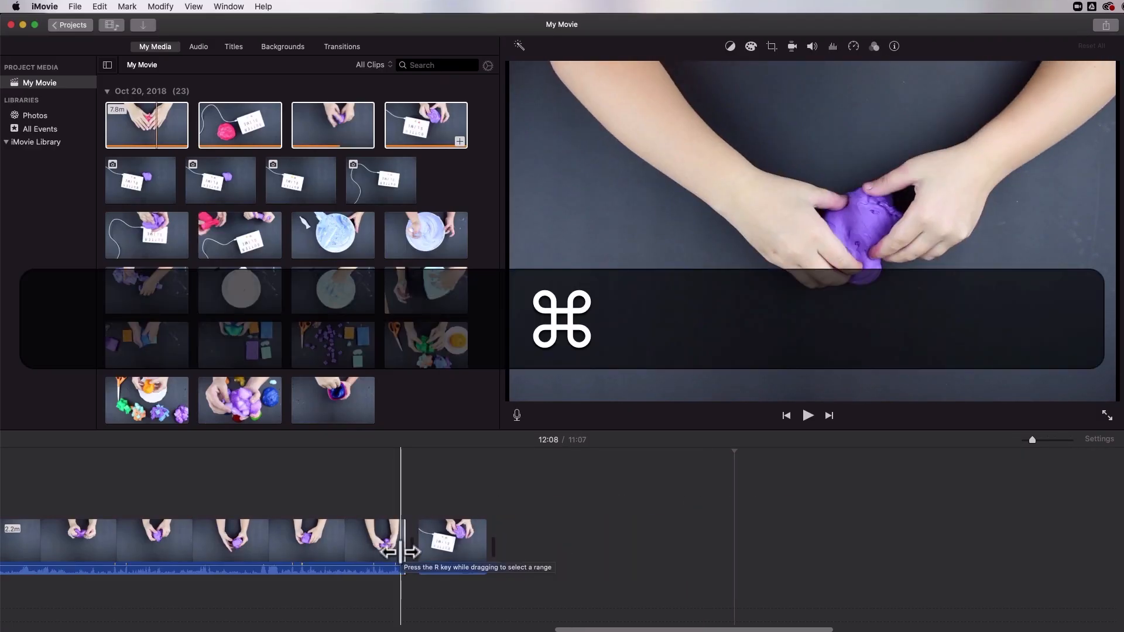
key(super+z)
click(779, 547)
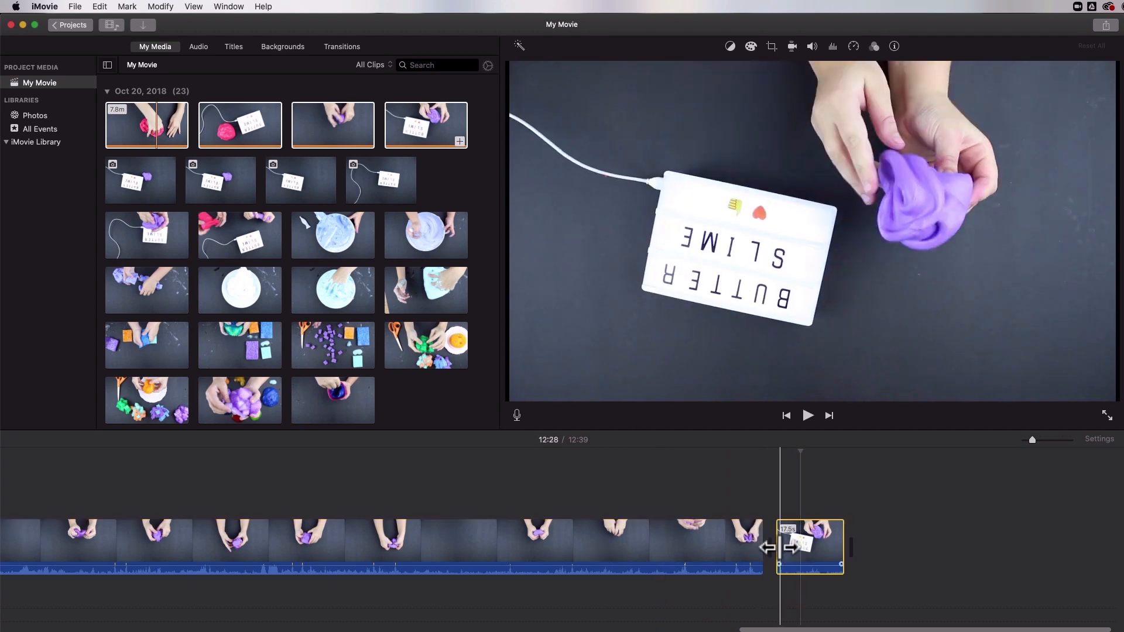
- Place the playhead inside the long purple-slime clip and open the clip's editing options there
click(451, 547)
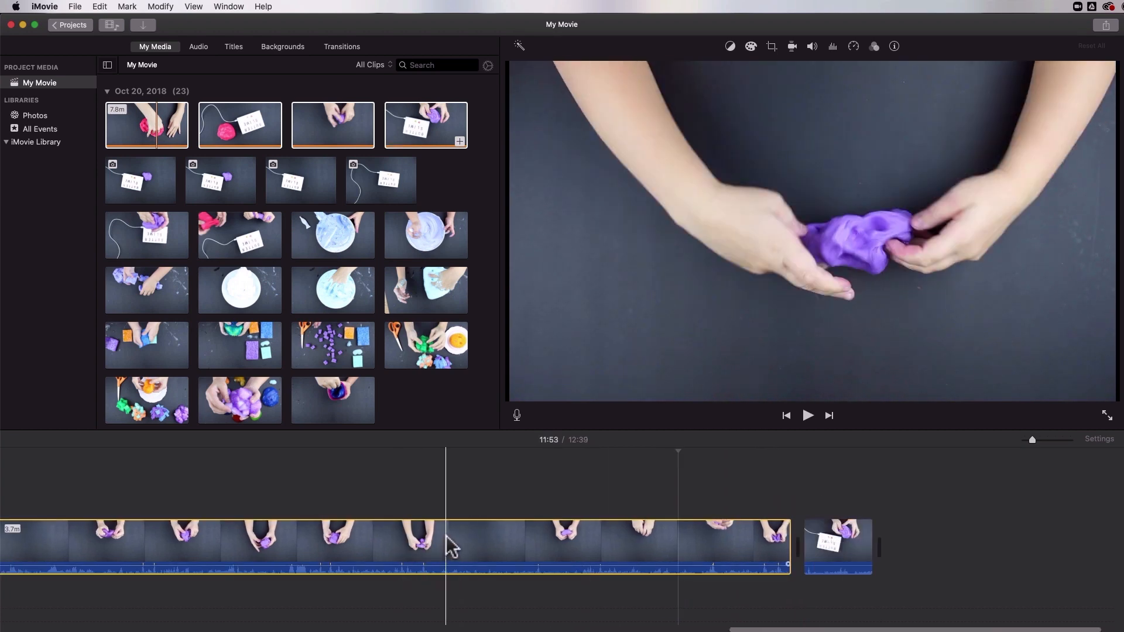
click(420, 545)
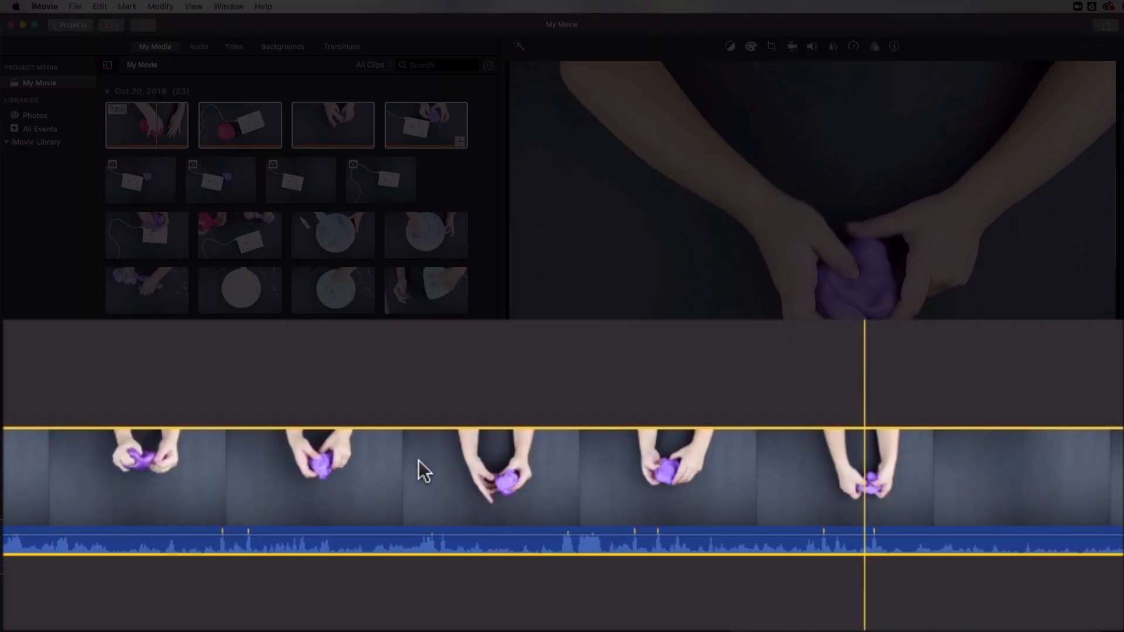
right_click(865, 459)
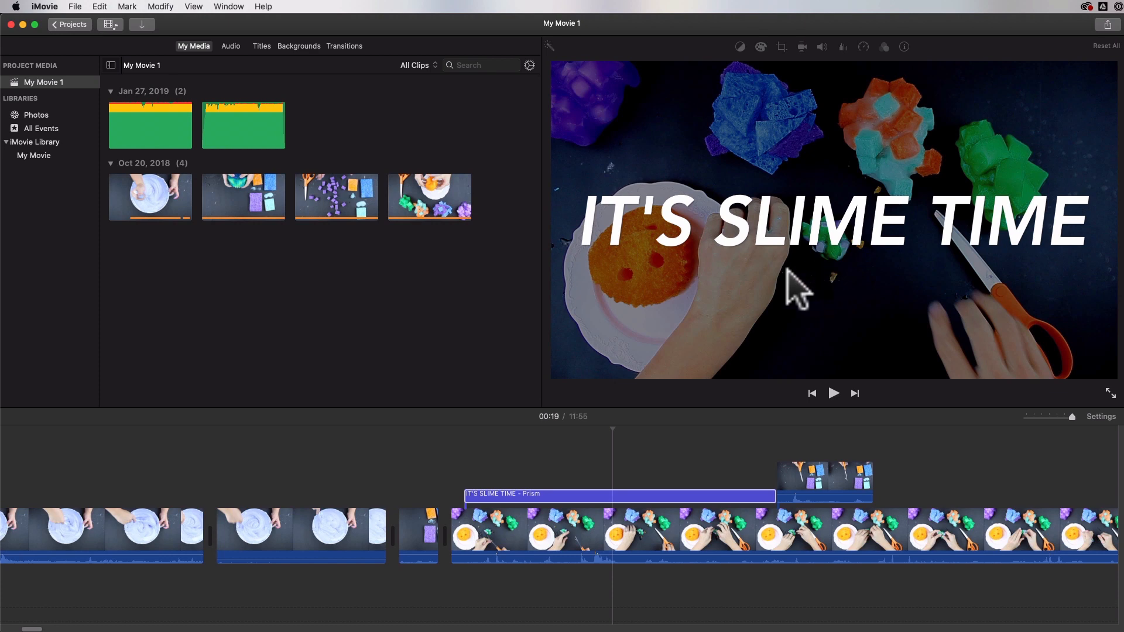
- Select the IT'S SLIME TIME title on the My Movie 1 timeline and show the available title styles
click(540, 495)
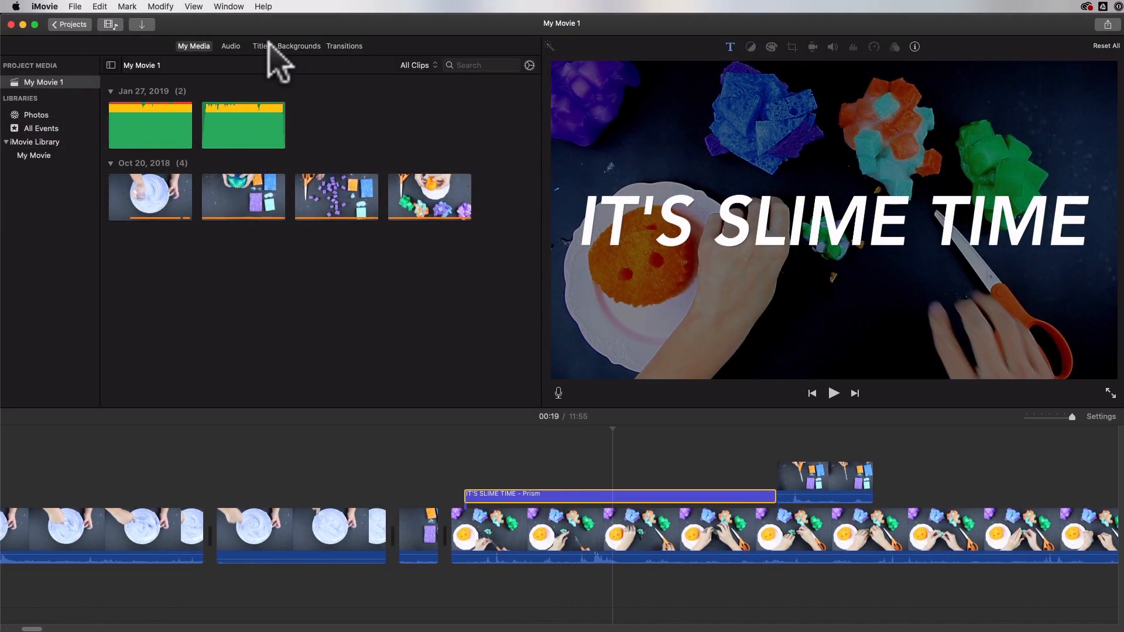
click(262, 45)
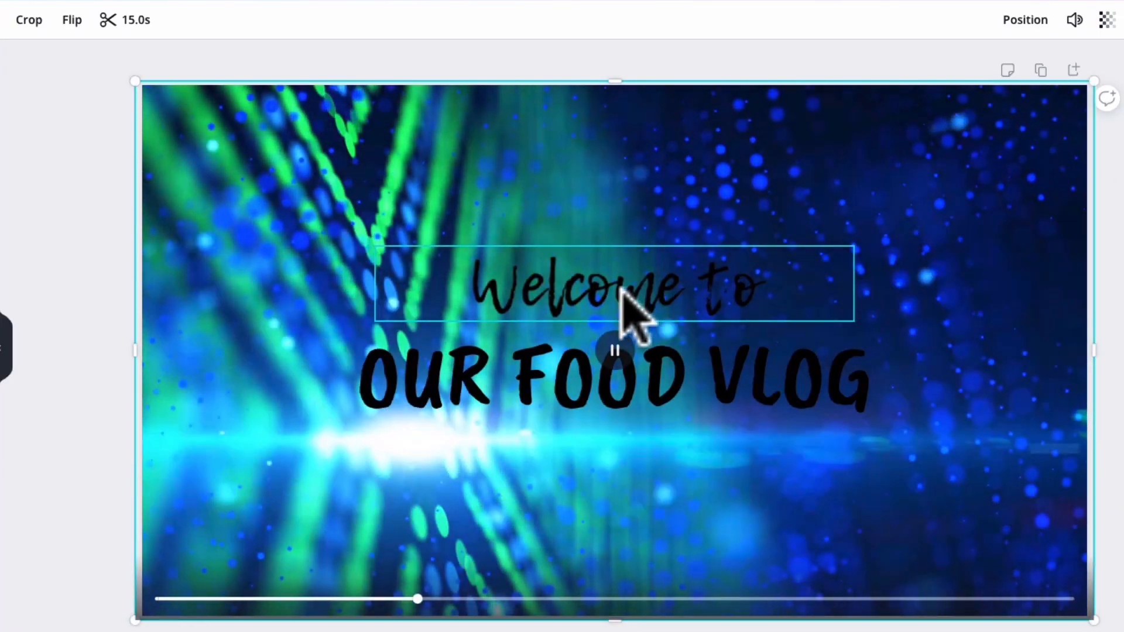
- In the Canva design, replace "Welcome to" with "it's finally" and "OUR FOOD VLOG" with "SLIME TIME!!"
double_click(600, 289)
text(it's finally)
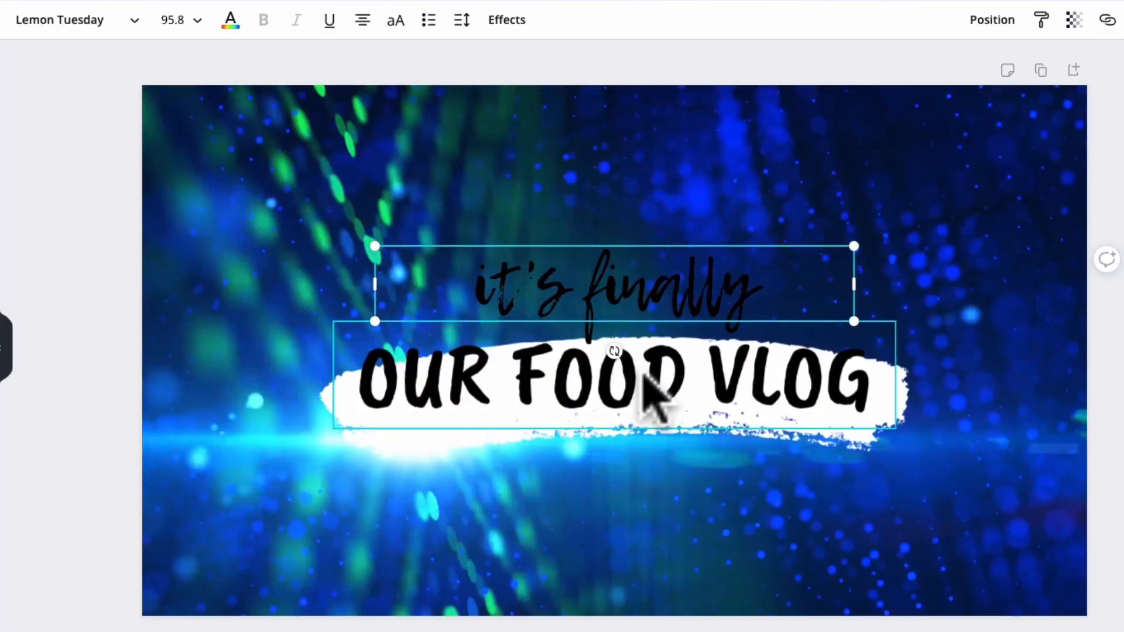
double_click(634, 362)
text(SLIME TIME!!)
- Change the text color of the "it's finally" line
double_click(585, 270)
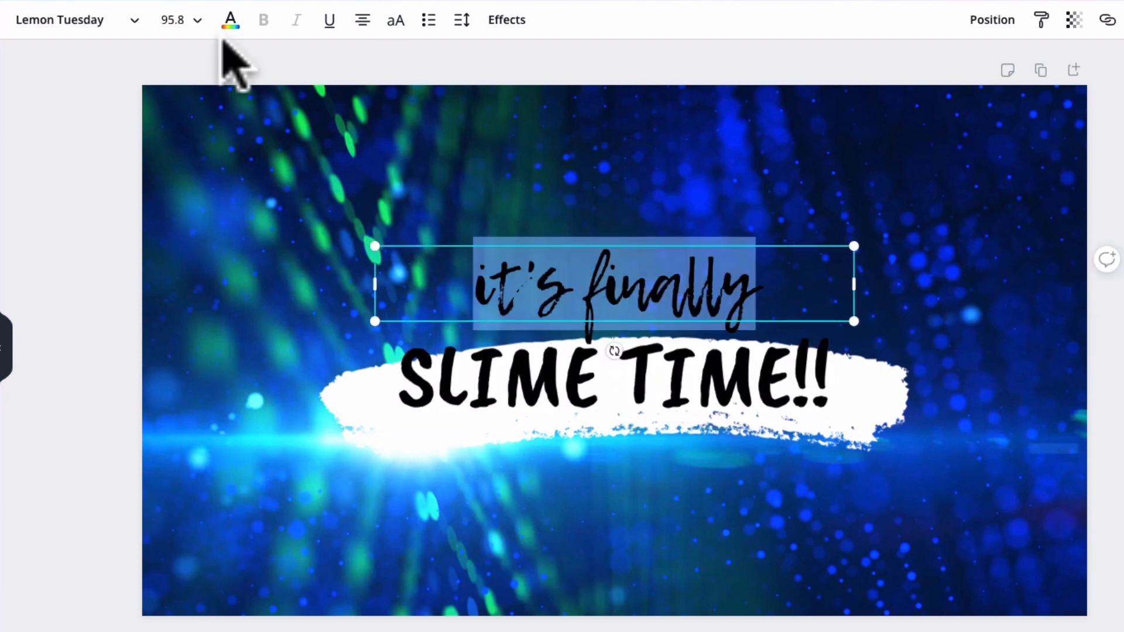
click(234, 20)
click(0, 237)
click(301, 351)
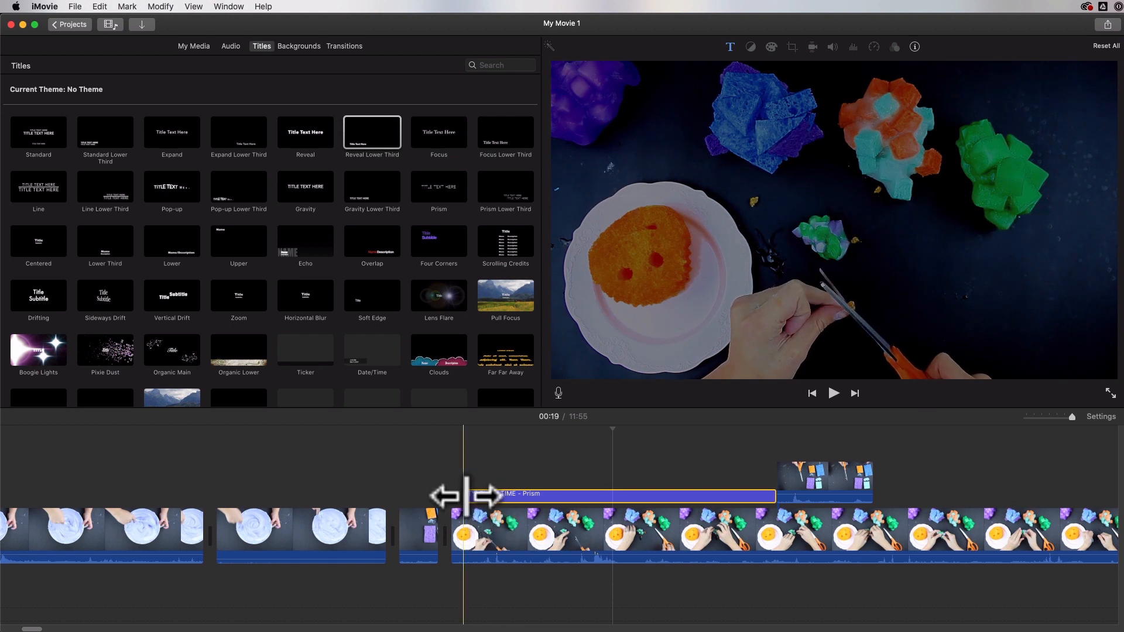
- In iMovie, play the start of the IT'S SLIME TIME title to preview its Prism animation
key(space)
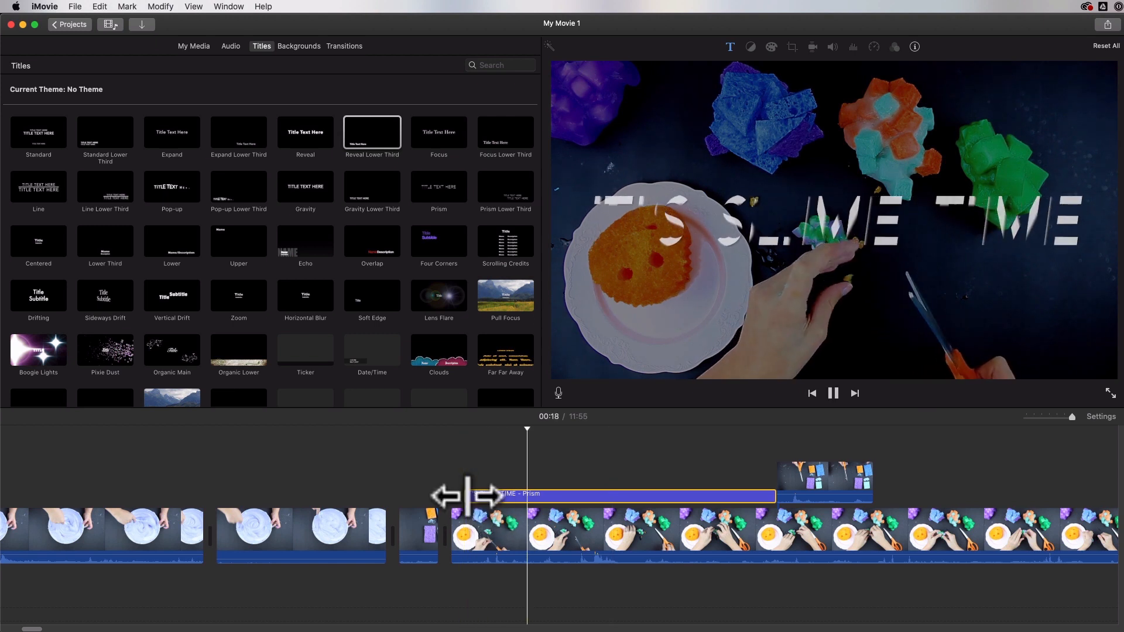
key(space)
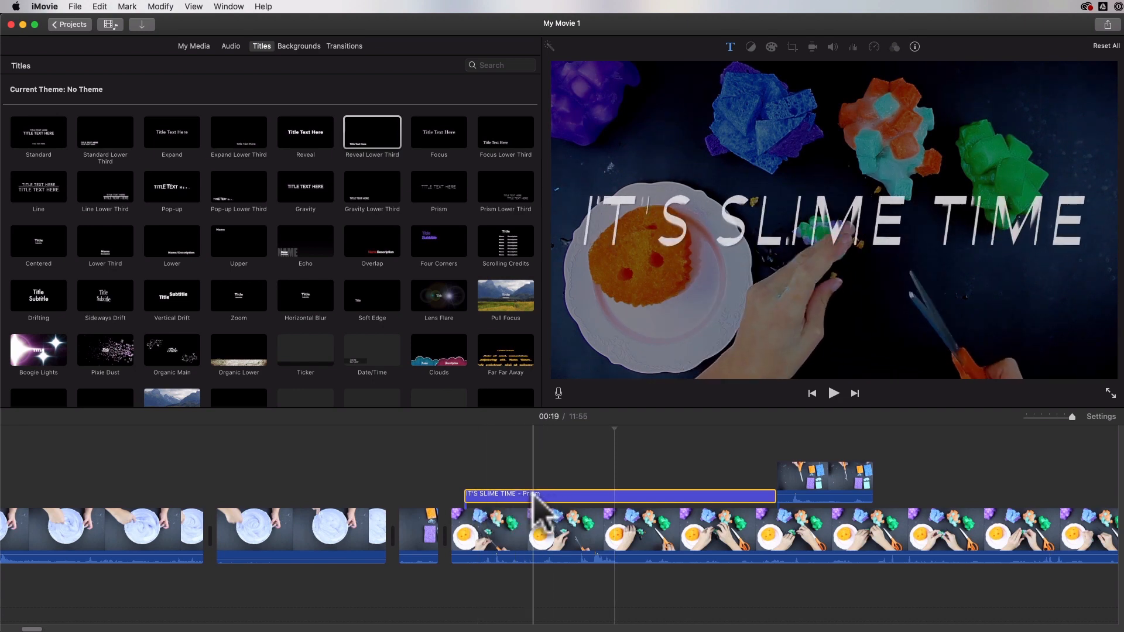
- Look through the project's media and the audio library, and return to the title styles
click(194, 46)
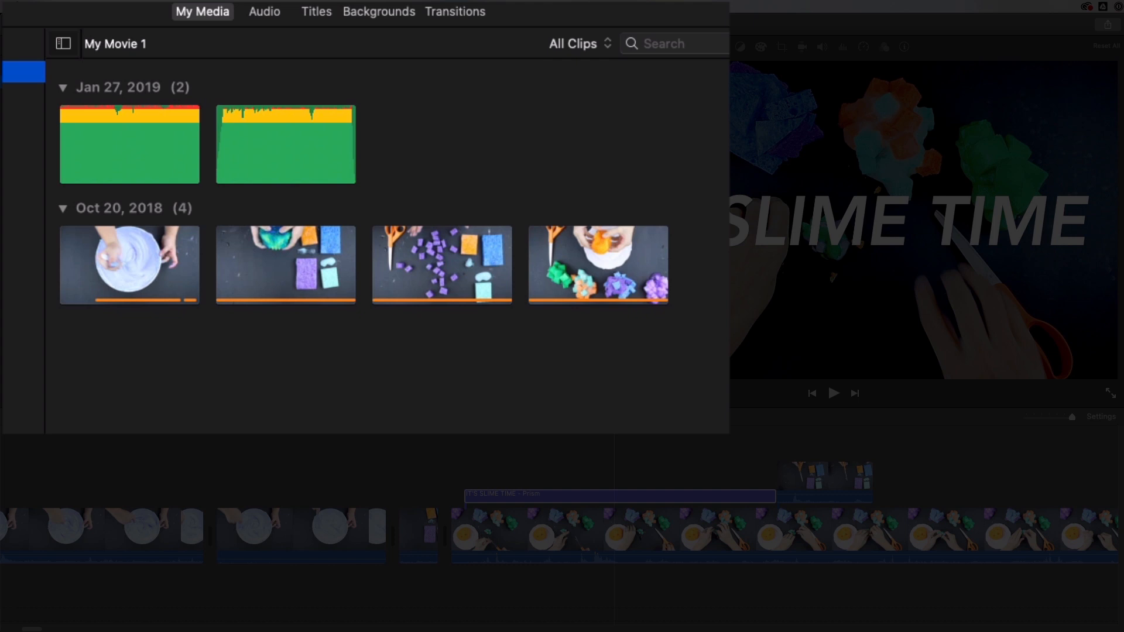
click(262, 7)
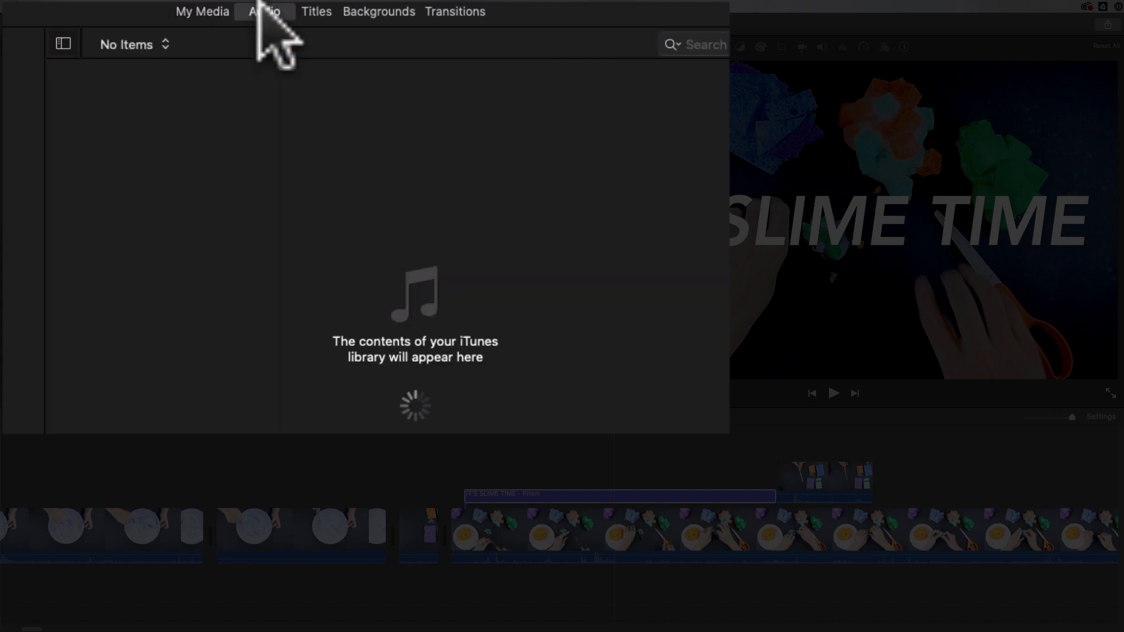
click(310, 8)
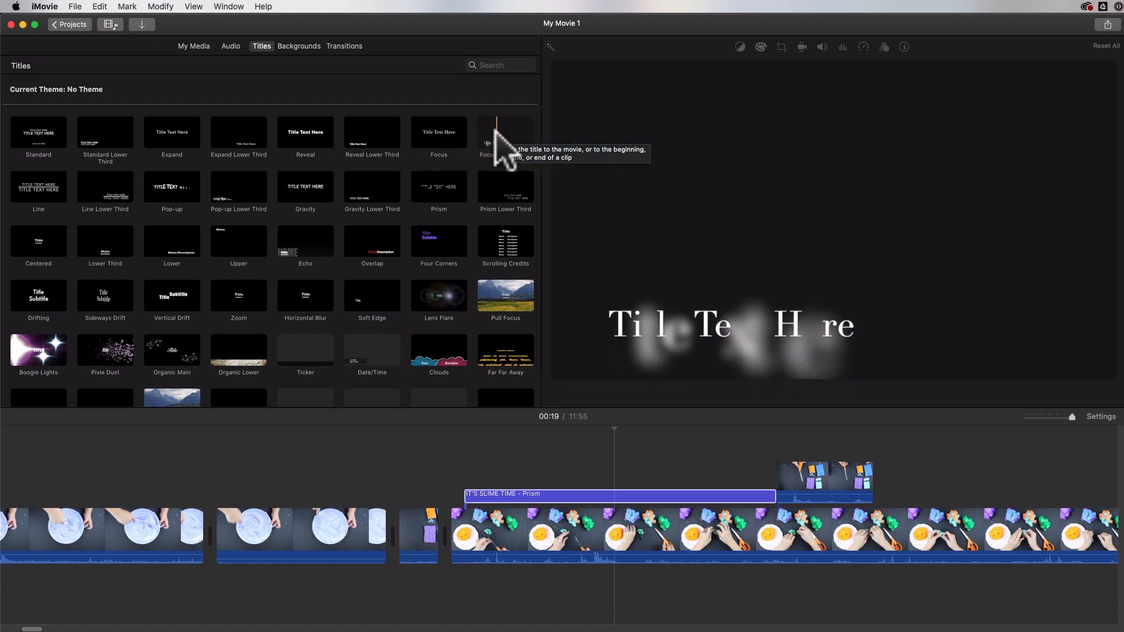
- Add a Vertical Drift title above the main clip, a little after the overlay clip, and place the playhead within it
scroll(70, 346, down, 2)
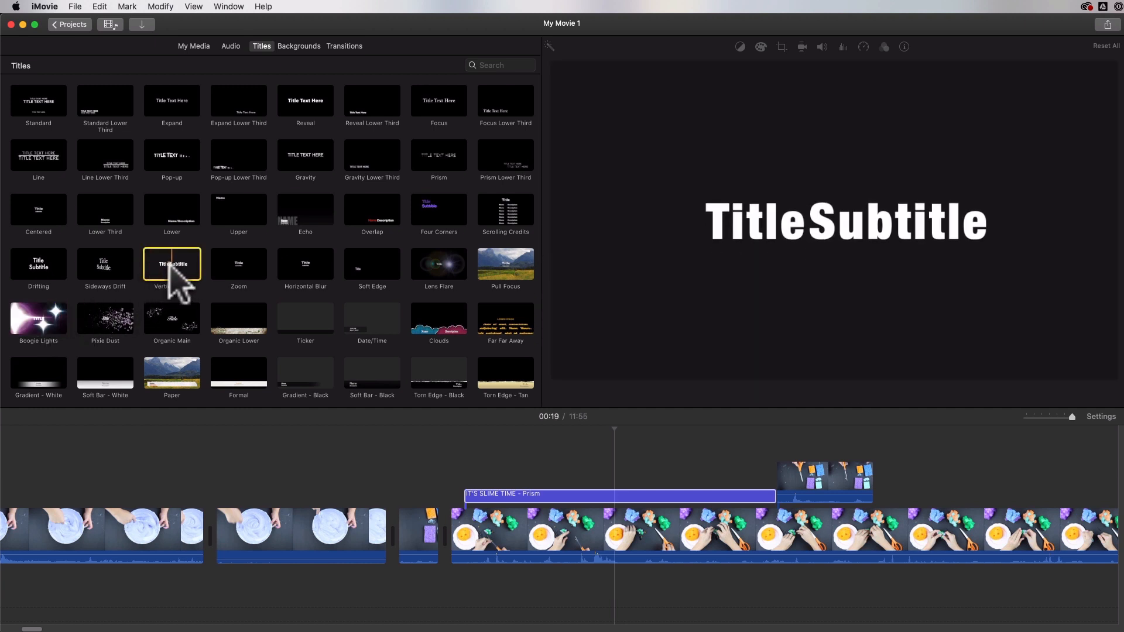
drag(166, 258, 903, 506)
scroll(899, 505, right, 5)
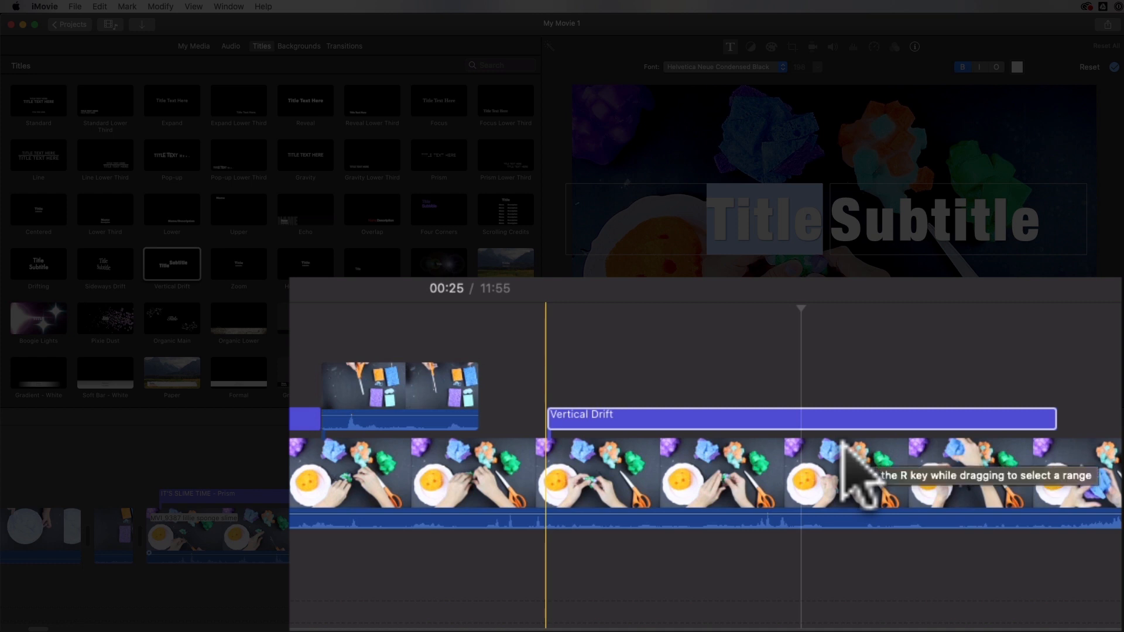
click(574, 415)
click(652, 366)
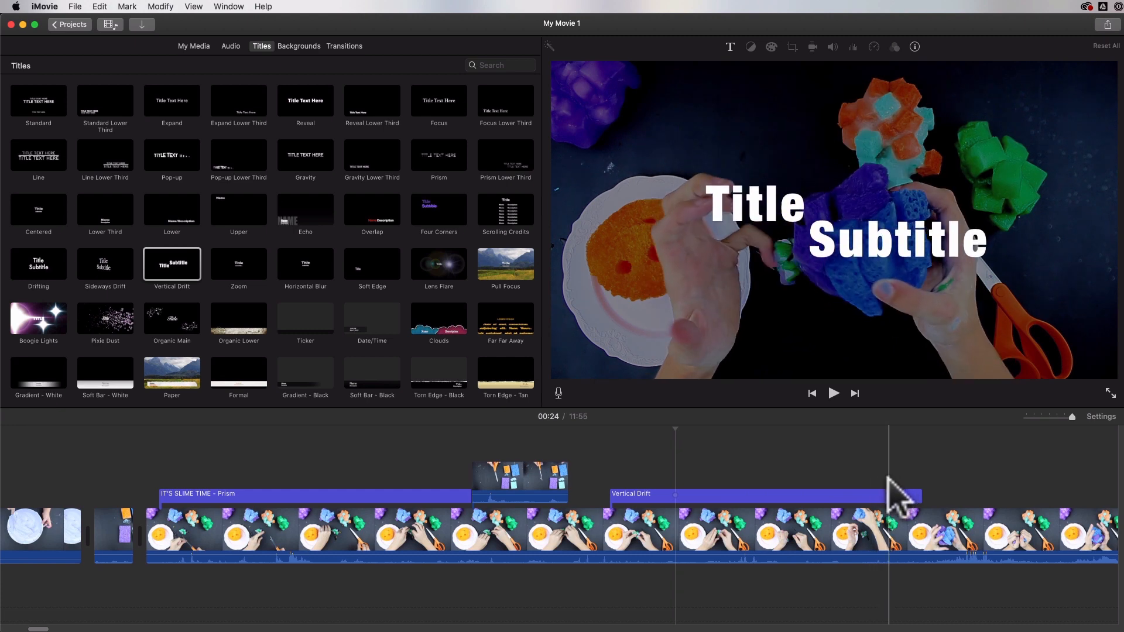
- Replace the Vertical Drift title's placeholder text with "Slime" and its subtitle with "Time"
click(702, 496)
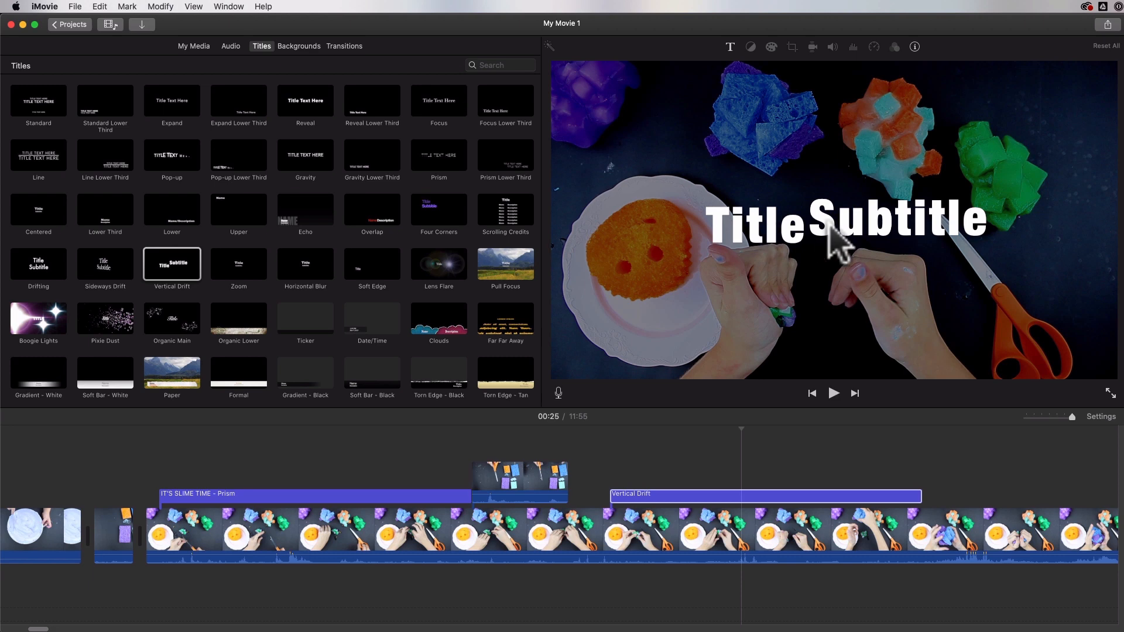
click(828, 224)
click(864, 229)
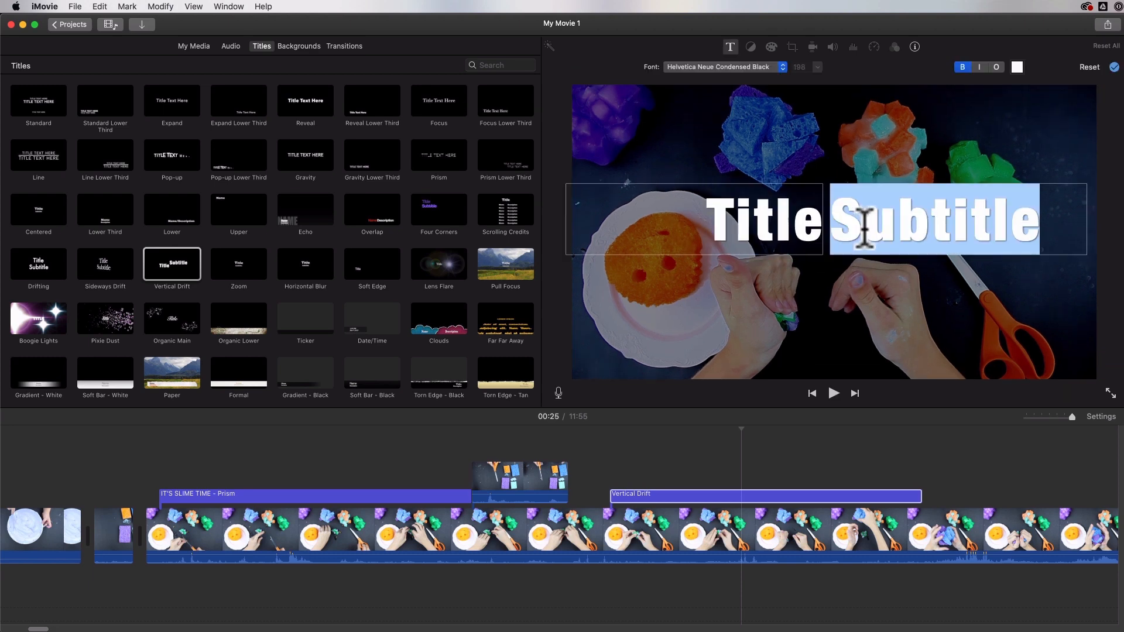
click(755, 224)
click(872, 225)
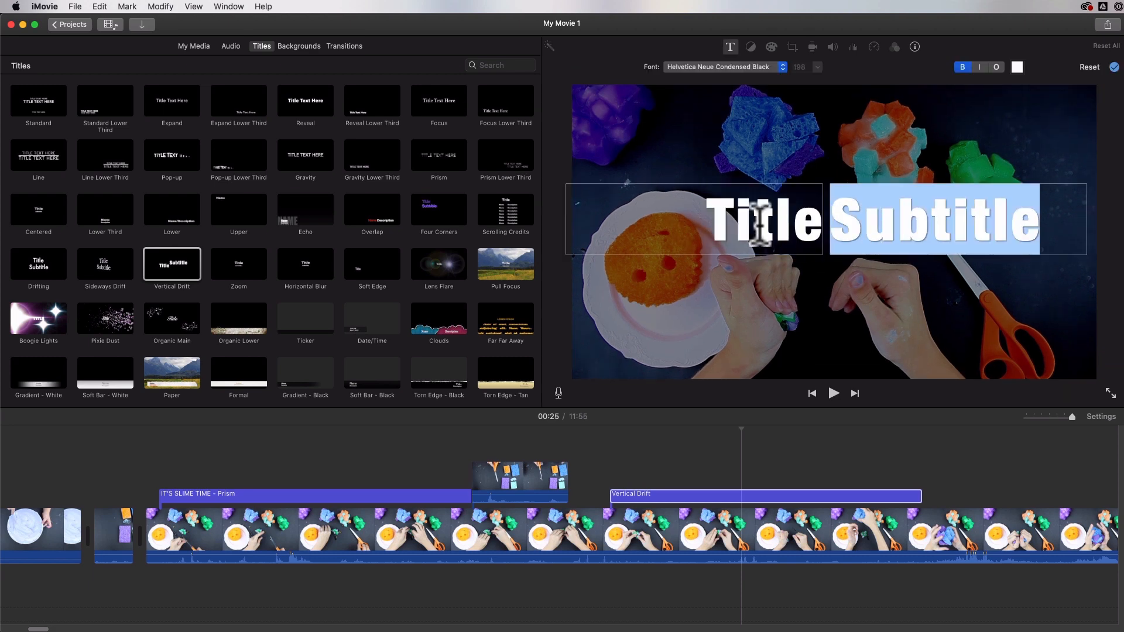
click(754, 224)
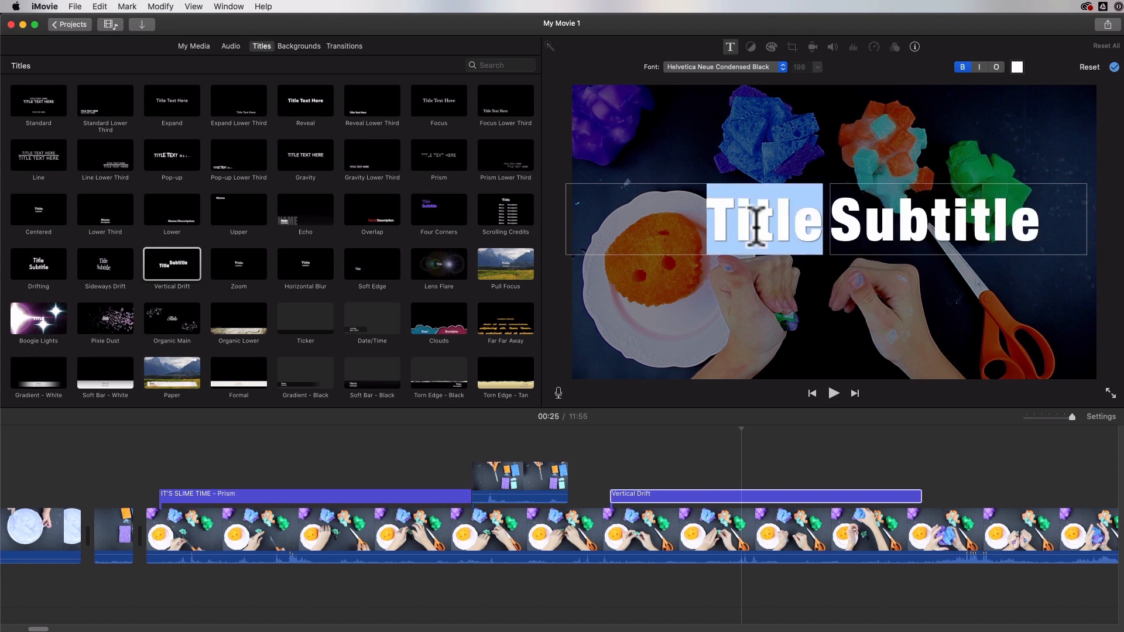
text(Slime)
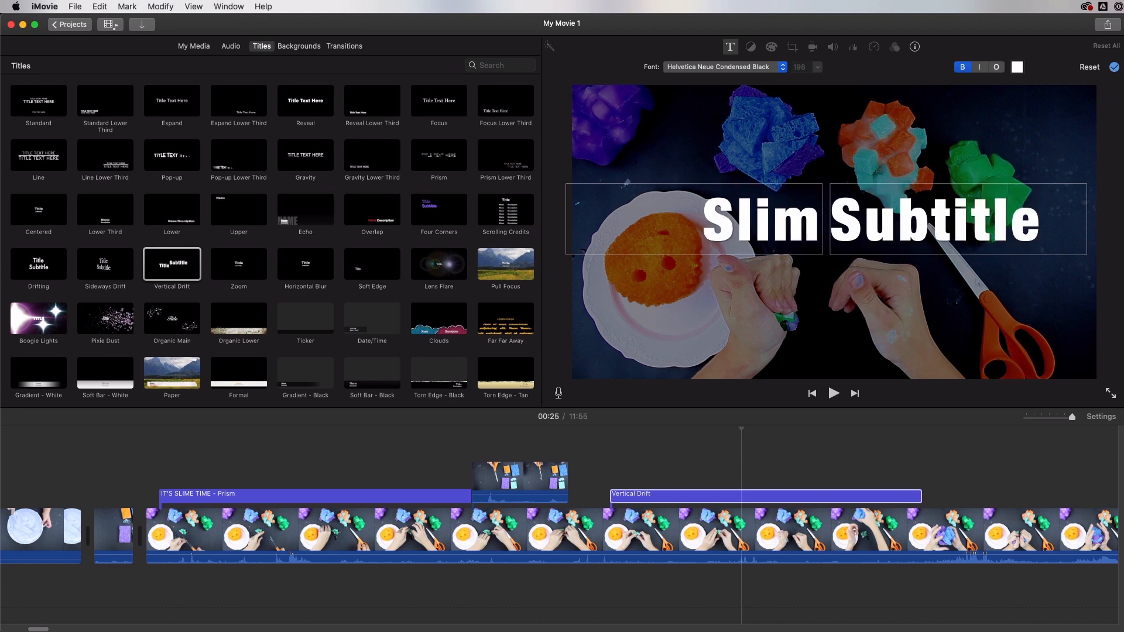
click(891, 225)
text(Time)
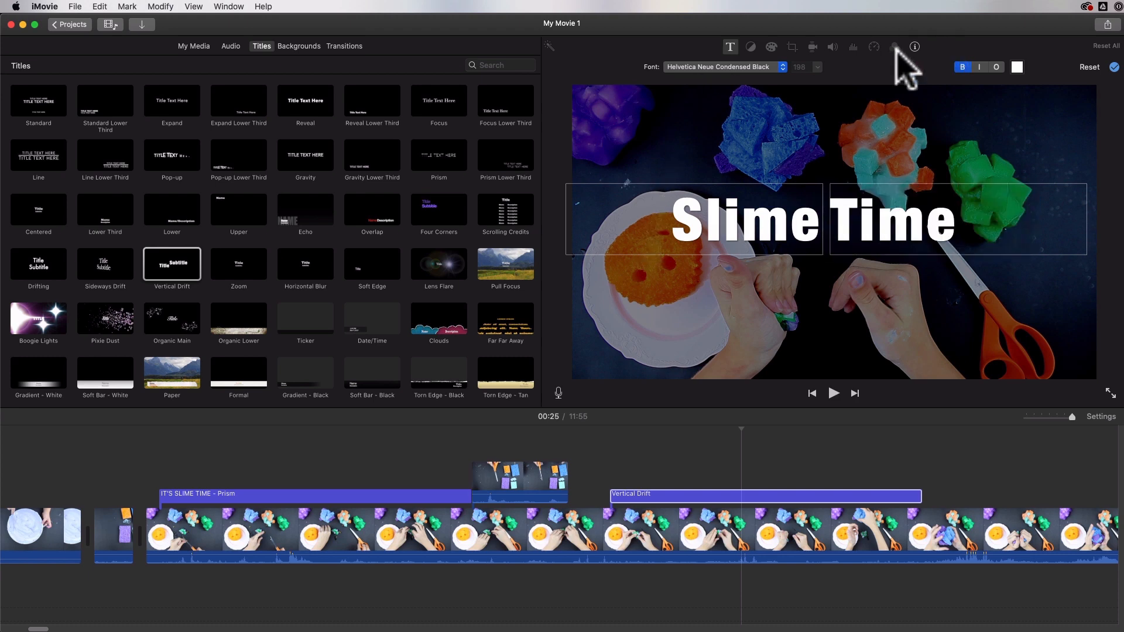
- Set the font of the word "Slime" to Futura Medium
double_click(736, 221)
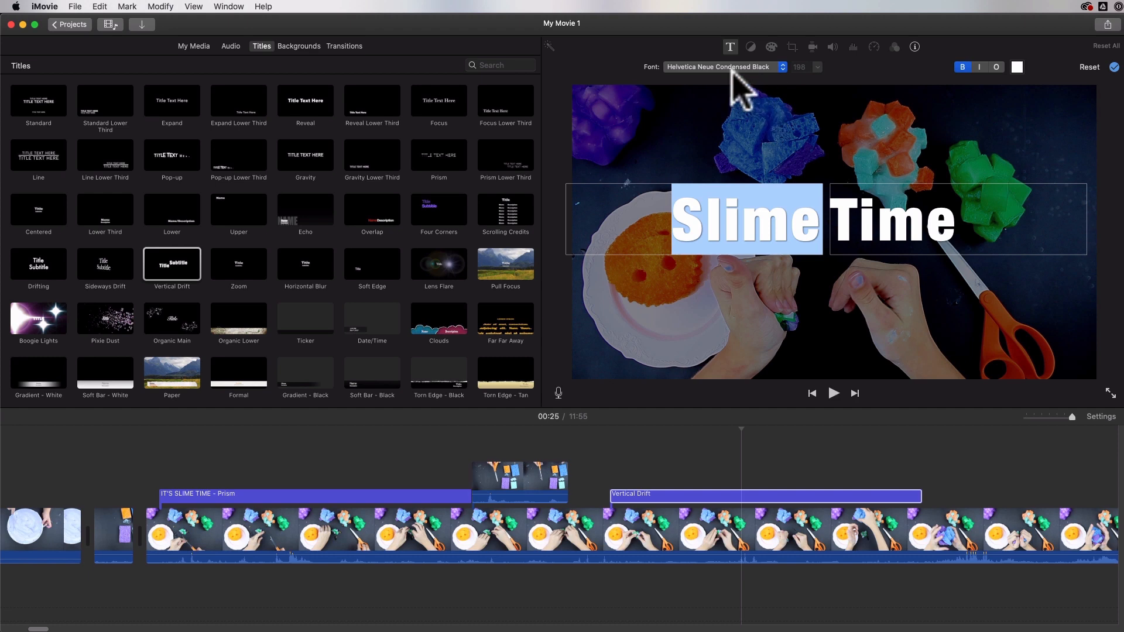
click(771, 65)
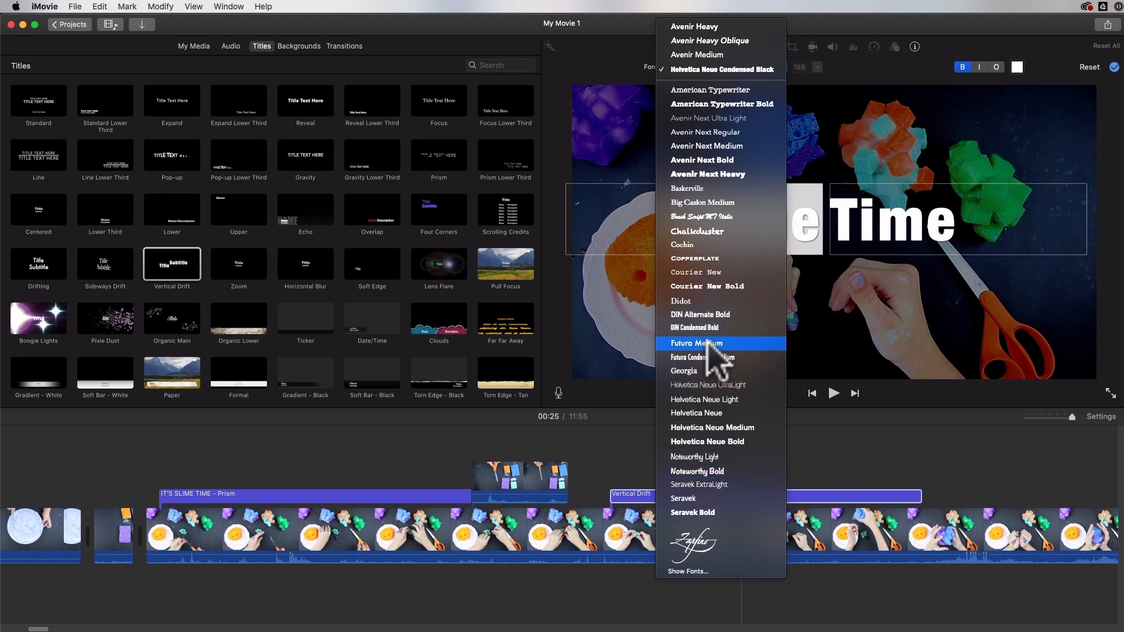
click(711, 345)
- Try the Chalkduster font on the word "Time", and set it to Futura Medium instead
double_click(883, 221)
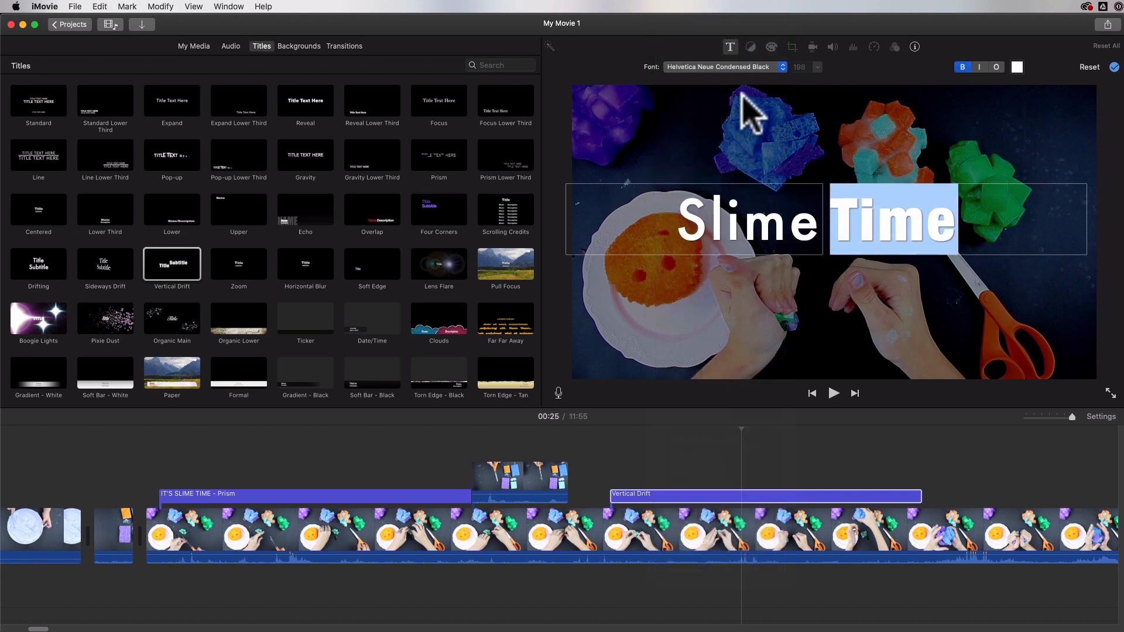
click(761, 69)
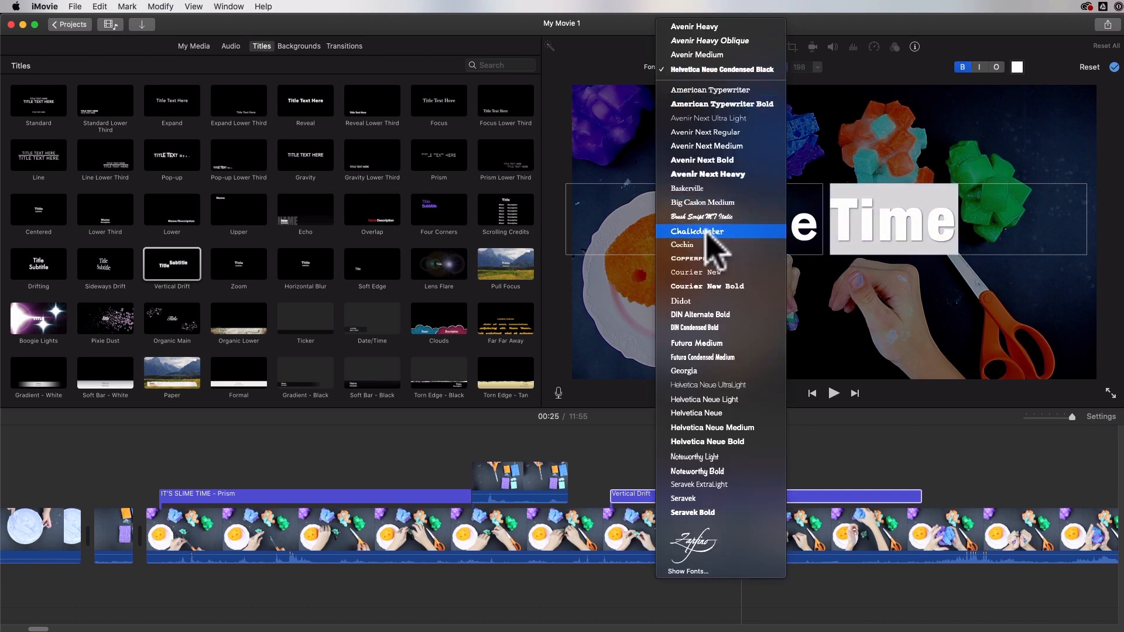
click(698, 232)
click(778, 69)
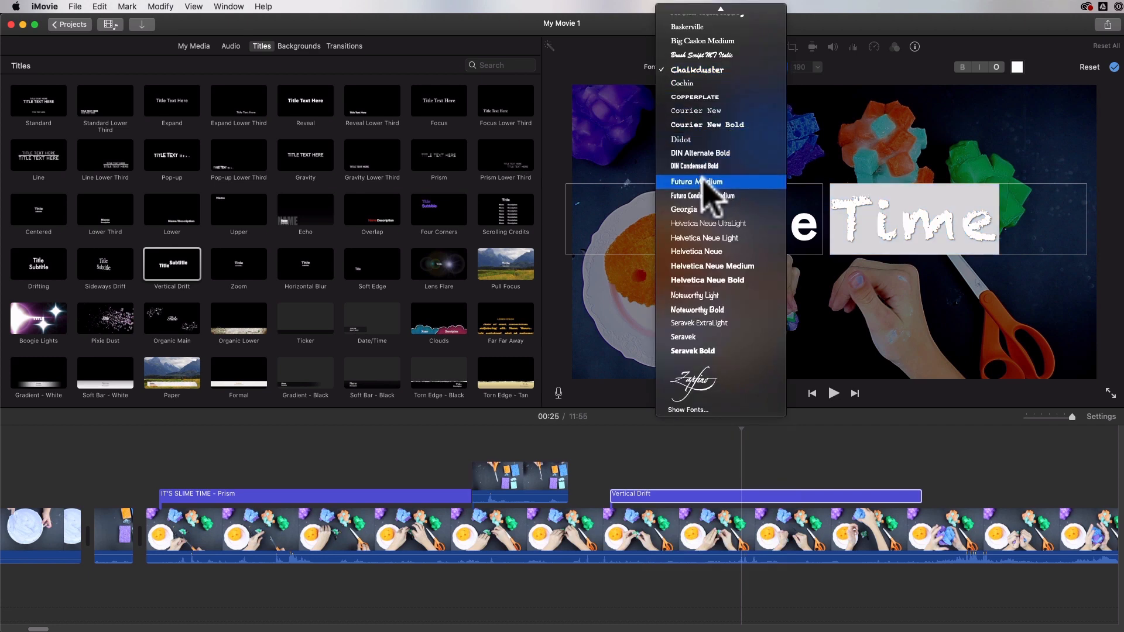
click(702, 182)
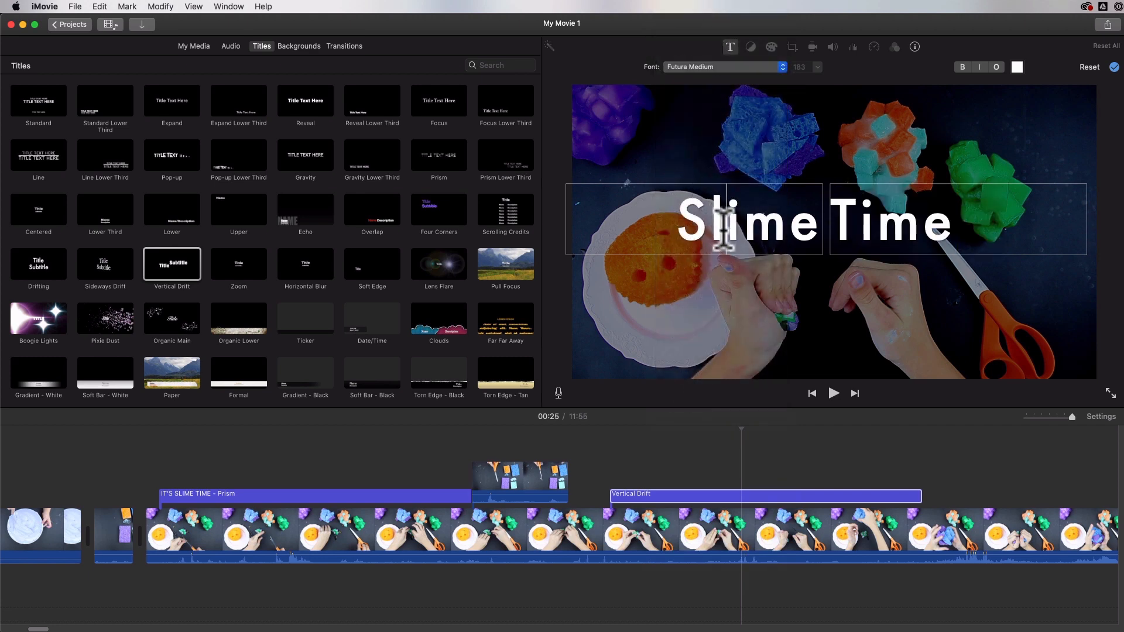
- Make the word "Slime" bold and the word "Time" italic
double_click(719, 218)
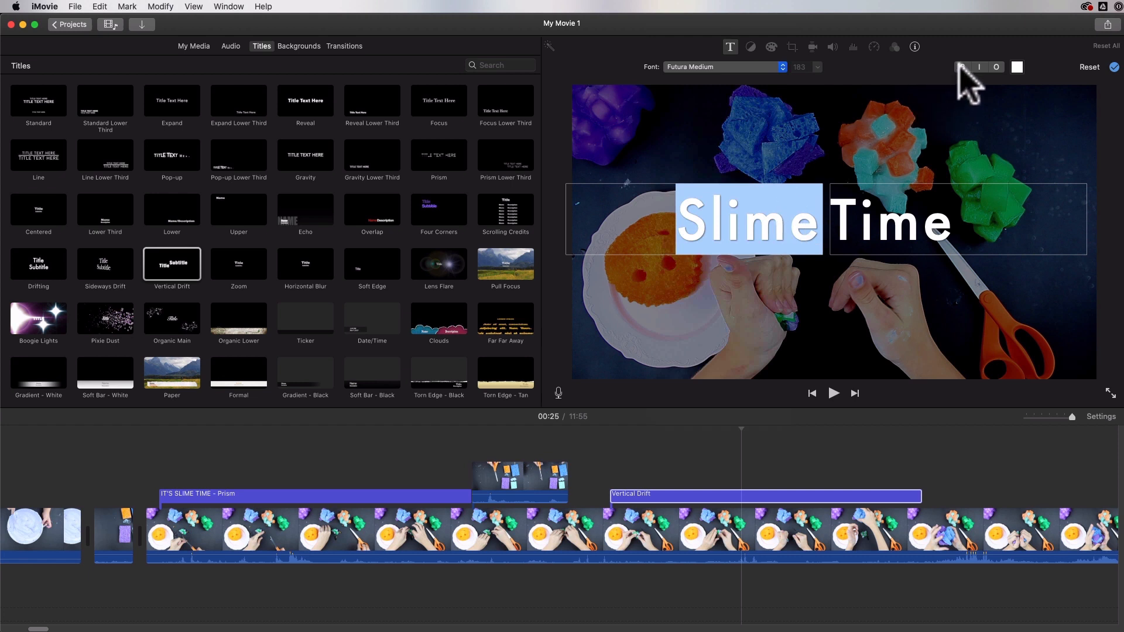
click(962, 66)
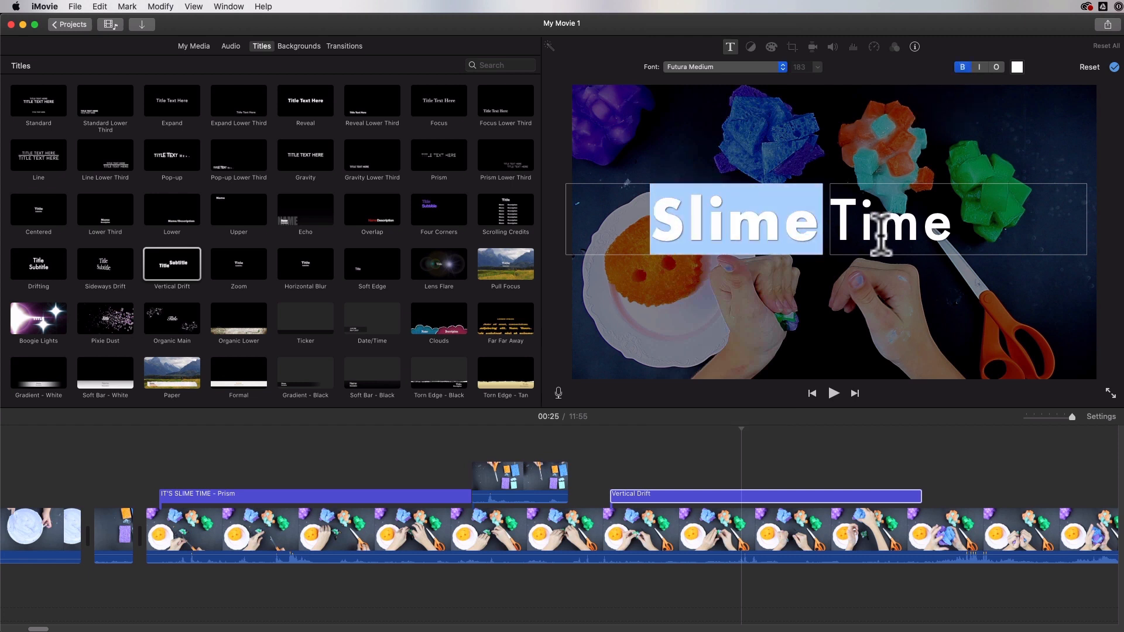
double_click(875, 216)
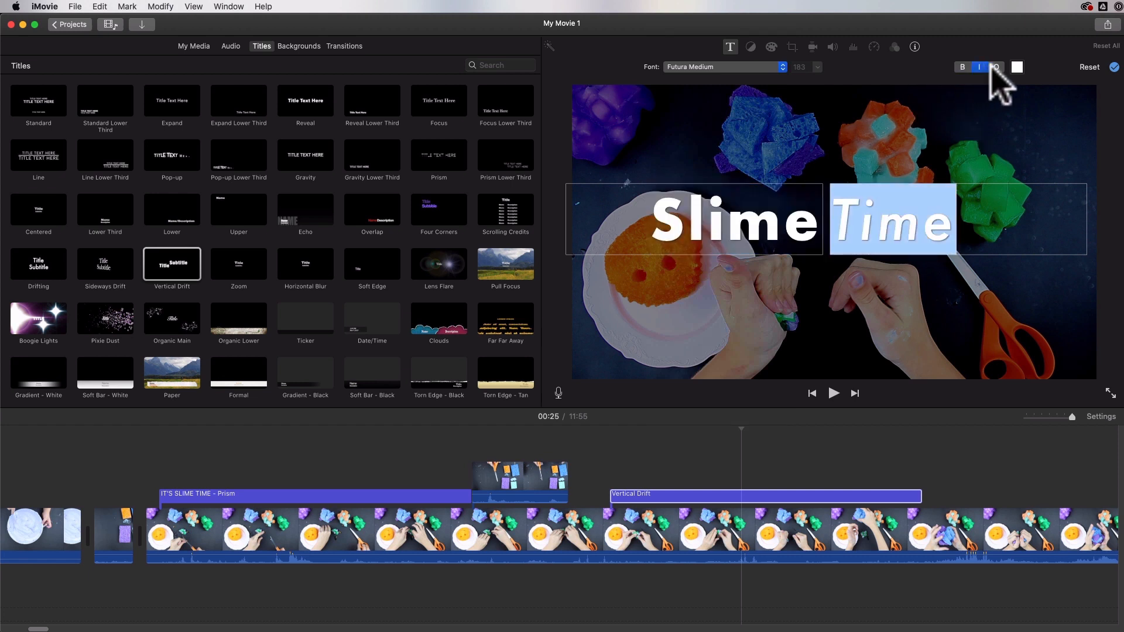
- Add an outline to the words "Time" and "Slime" in the Vertical Drift title
click(995, 66)
click(994, 67)
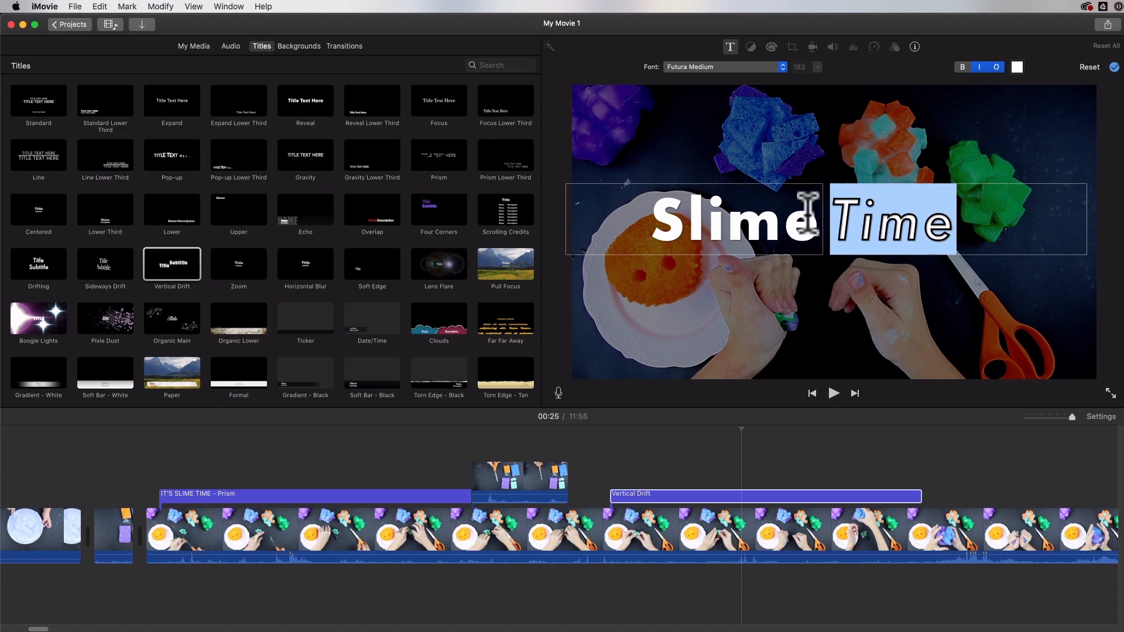
double_click(767, 217)
click(994, 67)
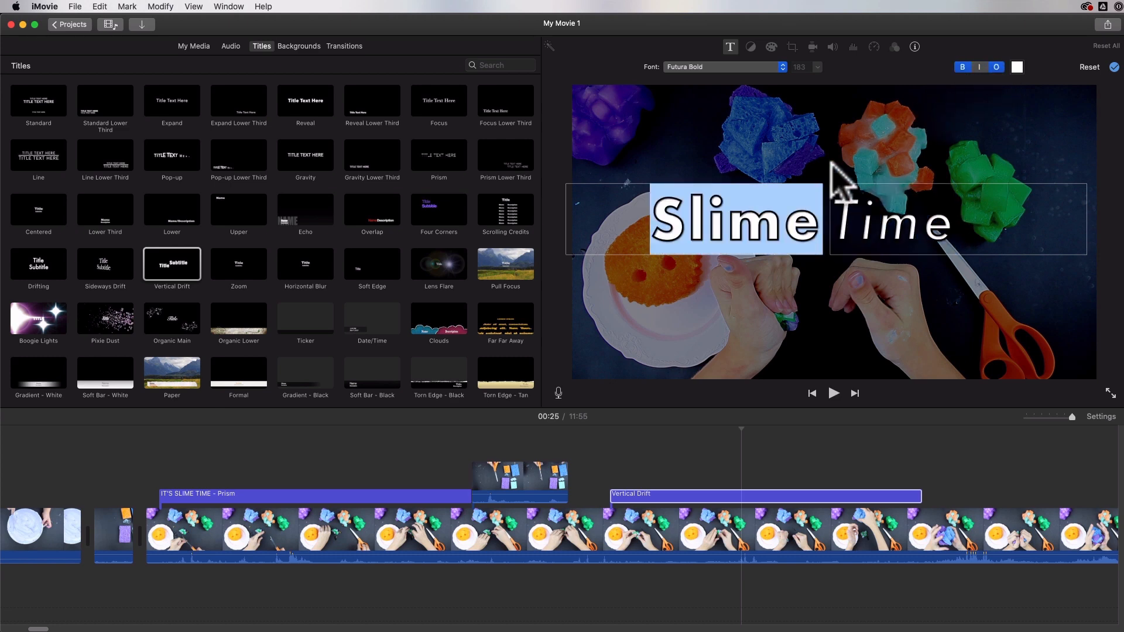
- Set the color of the word "Slime" to the saved dark blue swatch
click(1016, 67)
drag(203, 630, 708, 291)
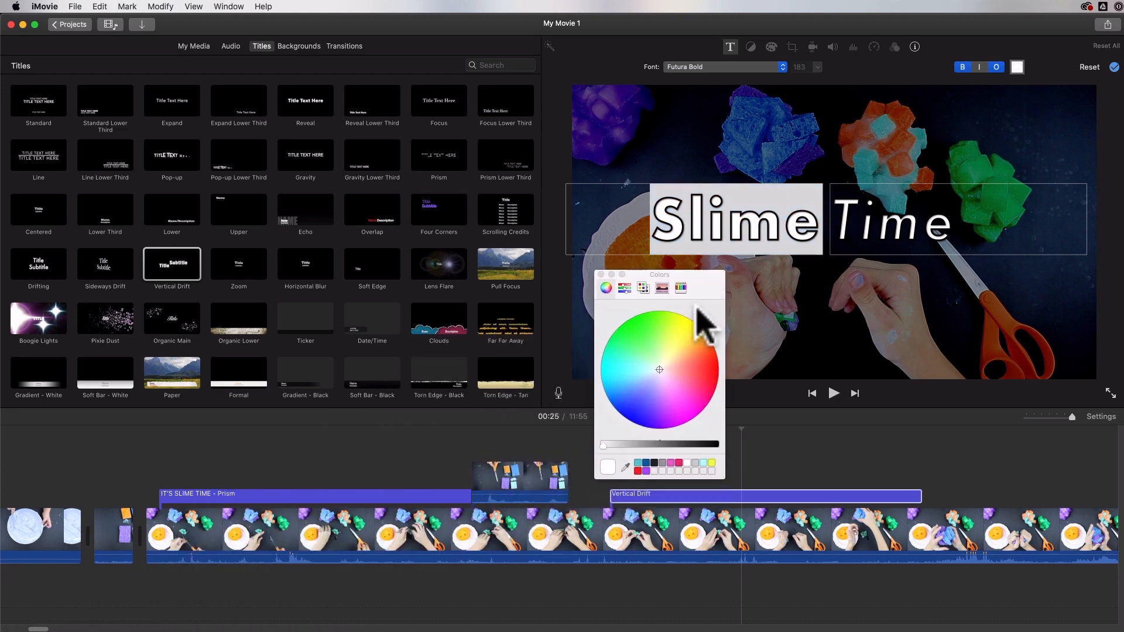
click(646, 464)
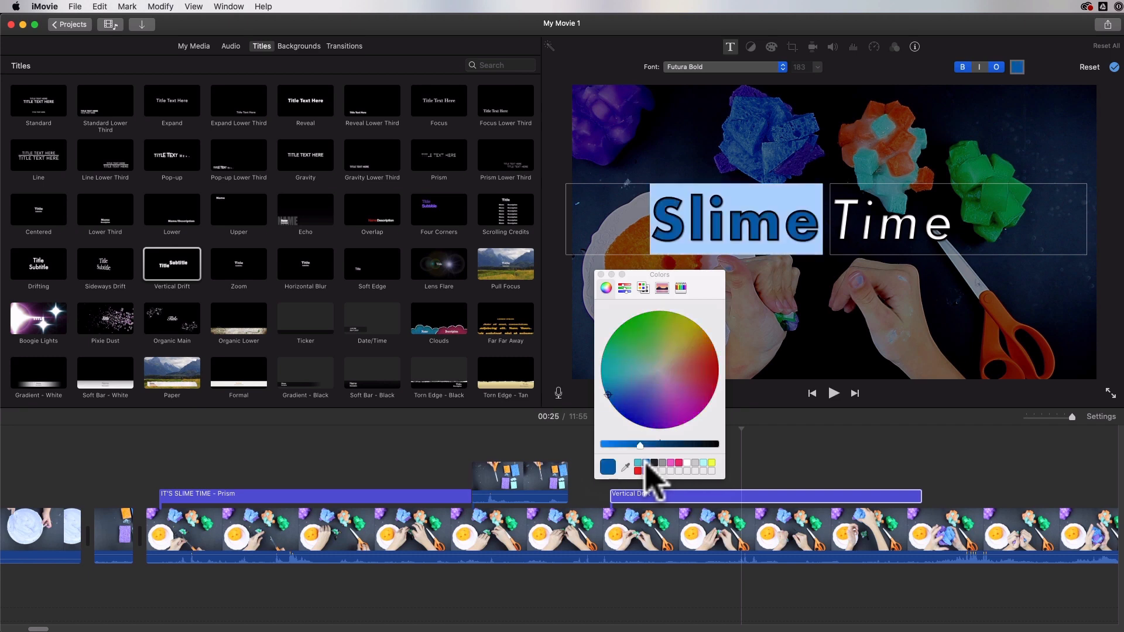
- Set the color of the word "Time" to a magenta pink from the color wheel and close the color picker
double_click(873, 212)
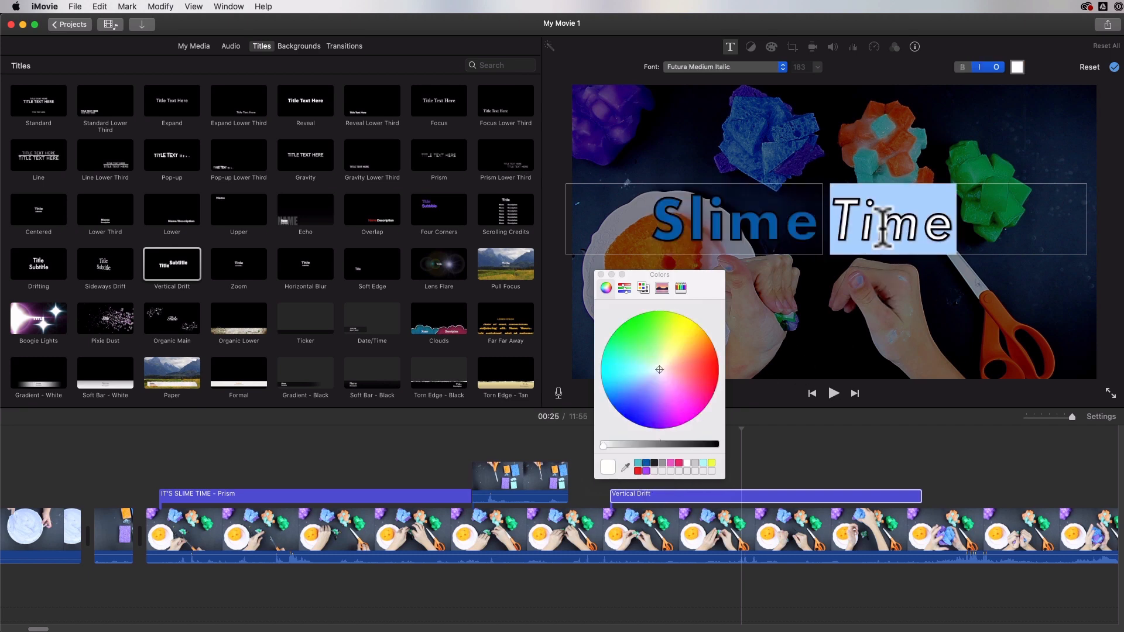
click(681, 410)
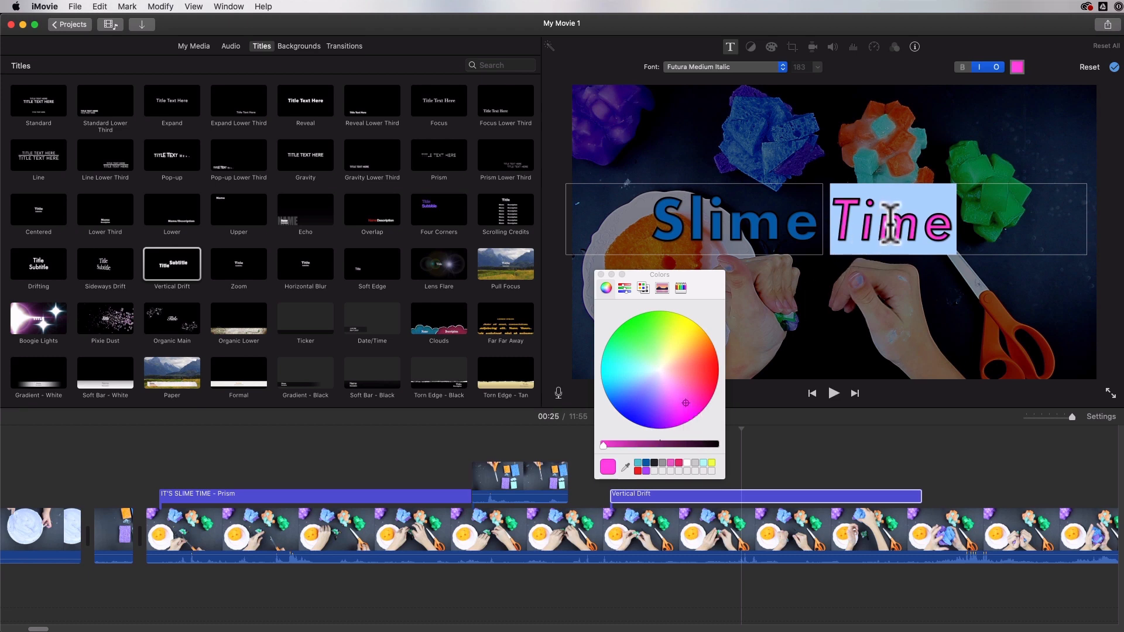
click(963, 63)
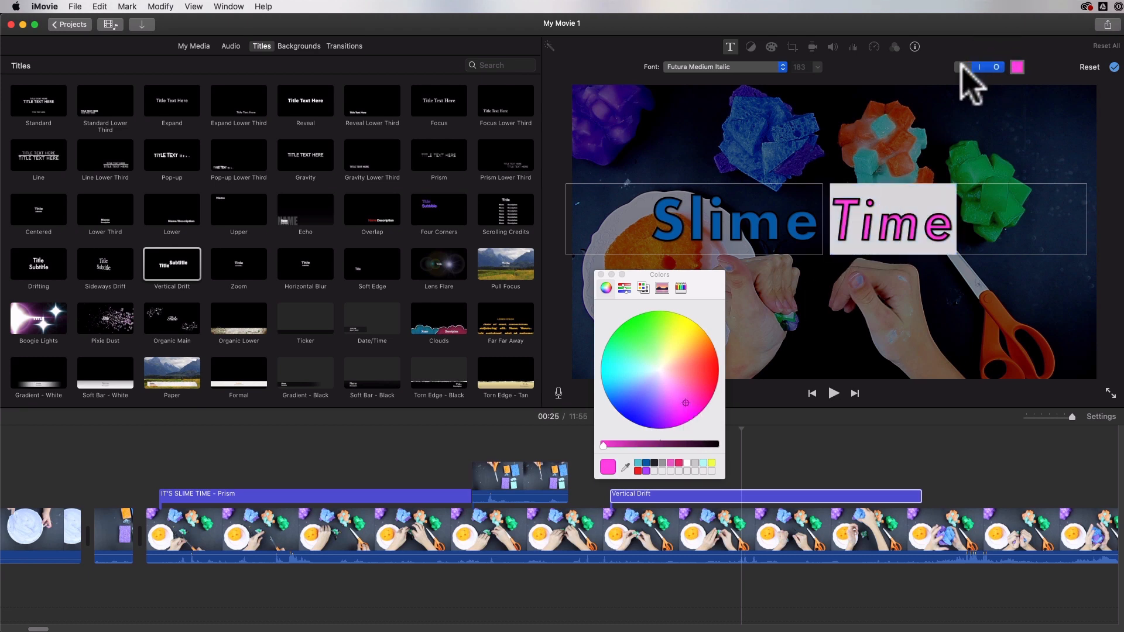
click(601, 274)
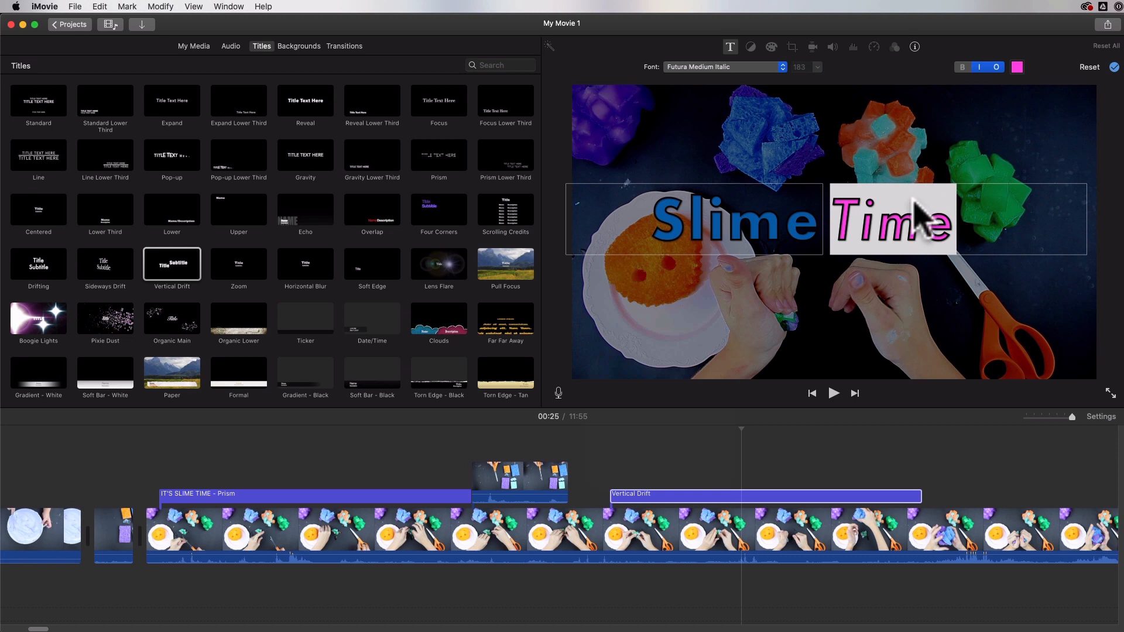
- Try removing the italics from the word "Time", and restore them
click(977, 66)
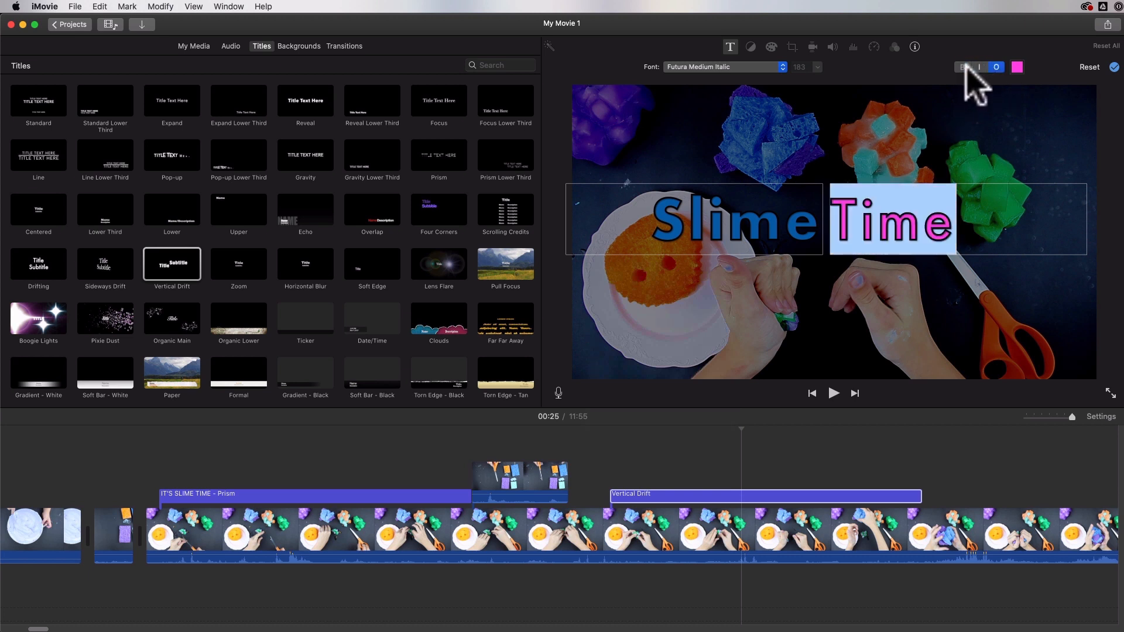
double_click(892, 222)
click(976, 67)
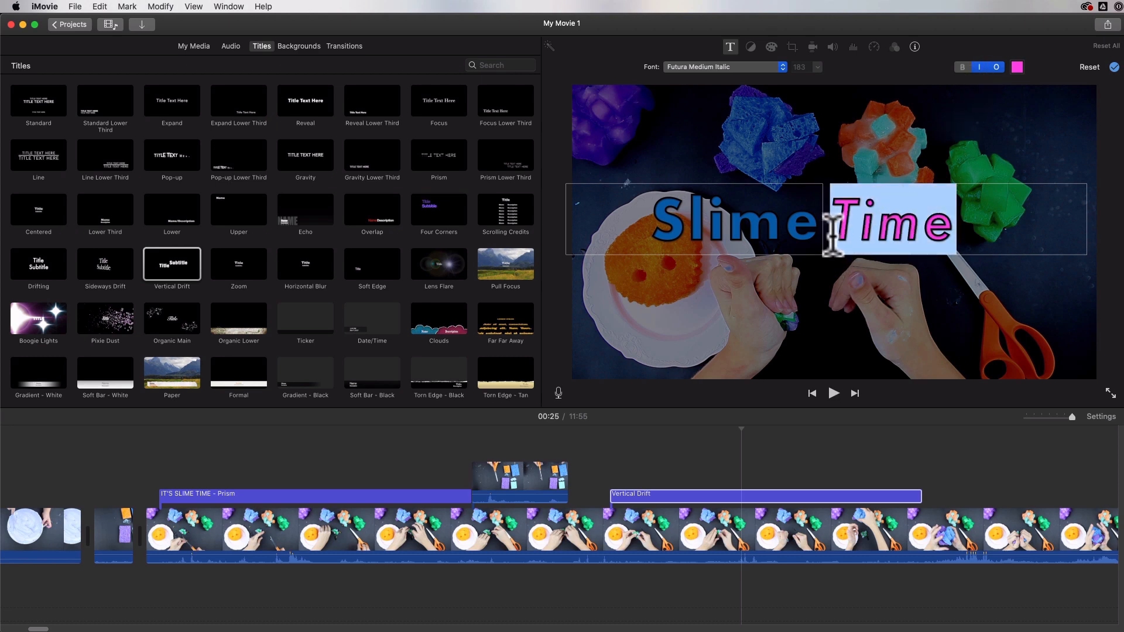
- Apply the title changes and play back the Vertical Drift title from its start
click(877, 222)
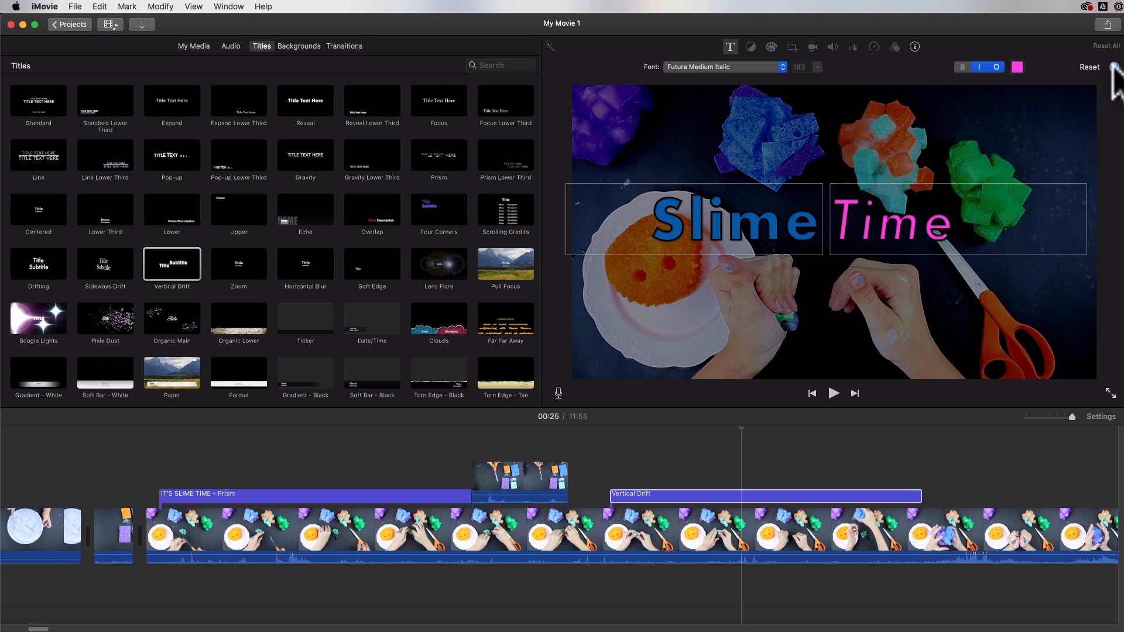
click(1114, 67)
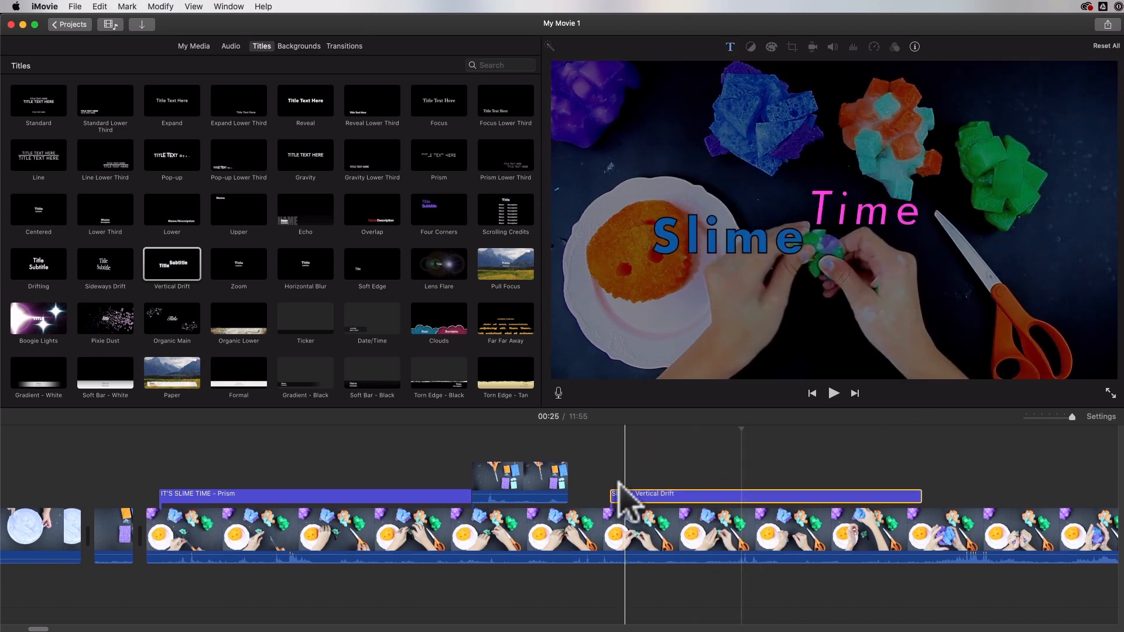
click(609, 492)
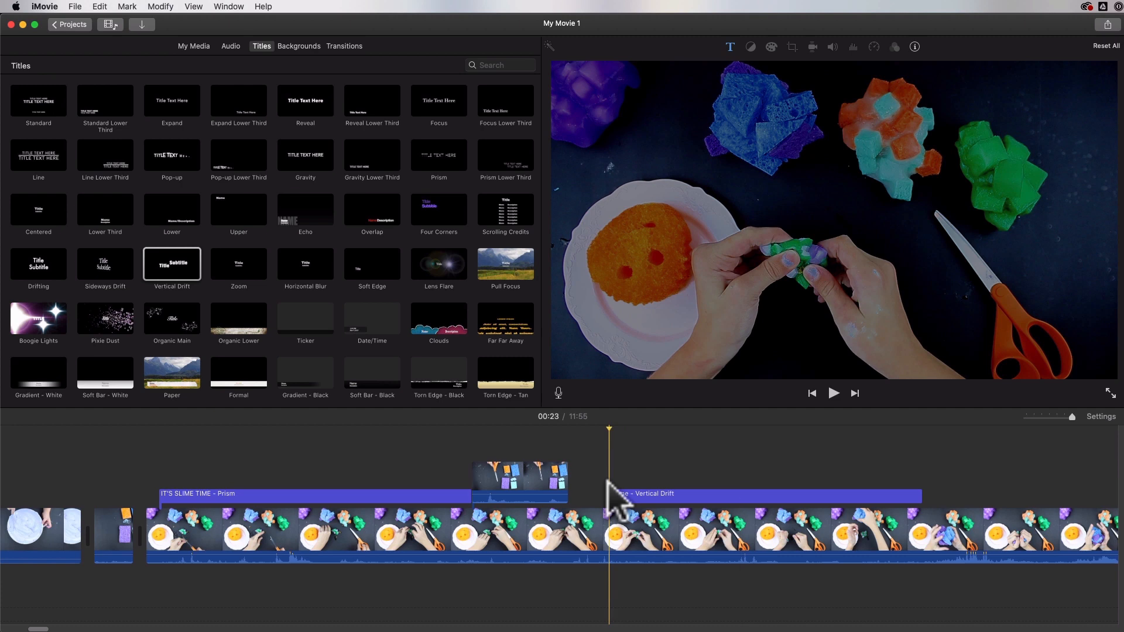
key(space)
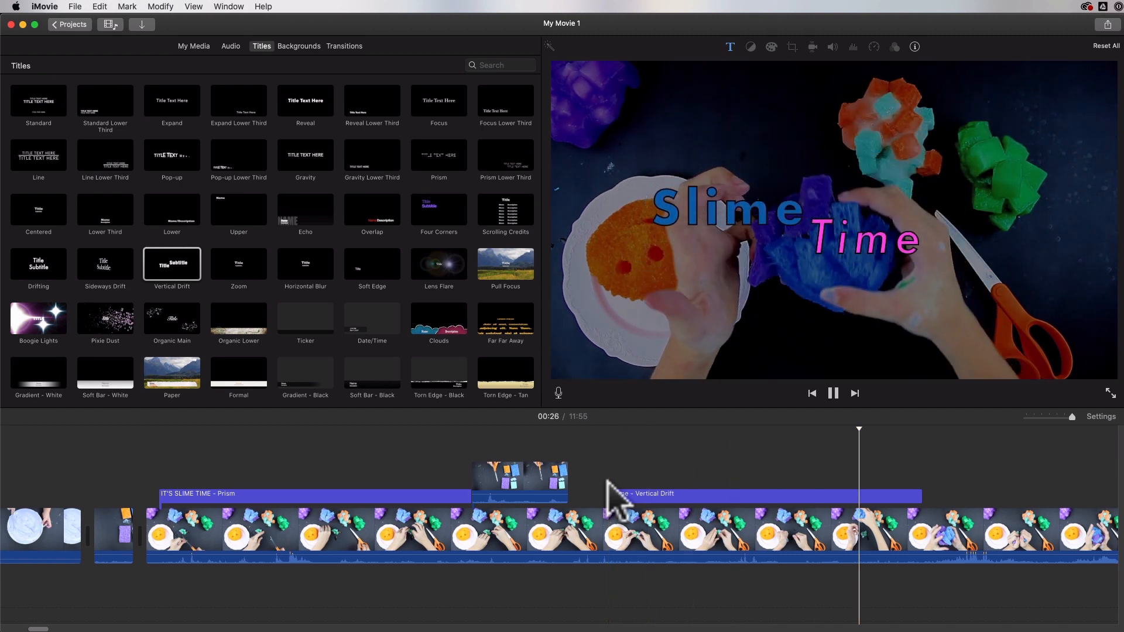
key(space)
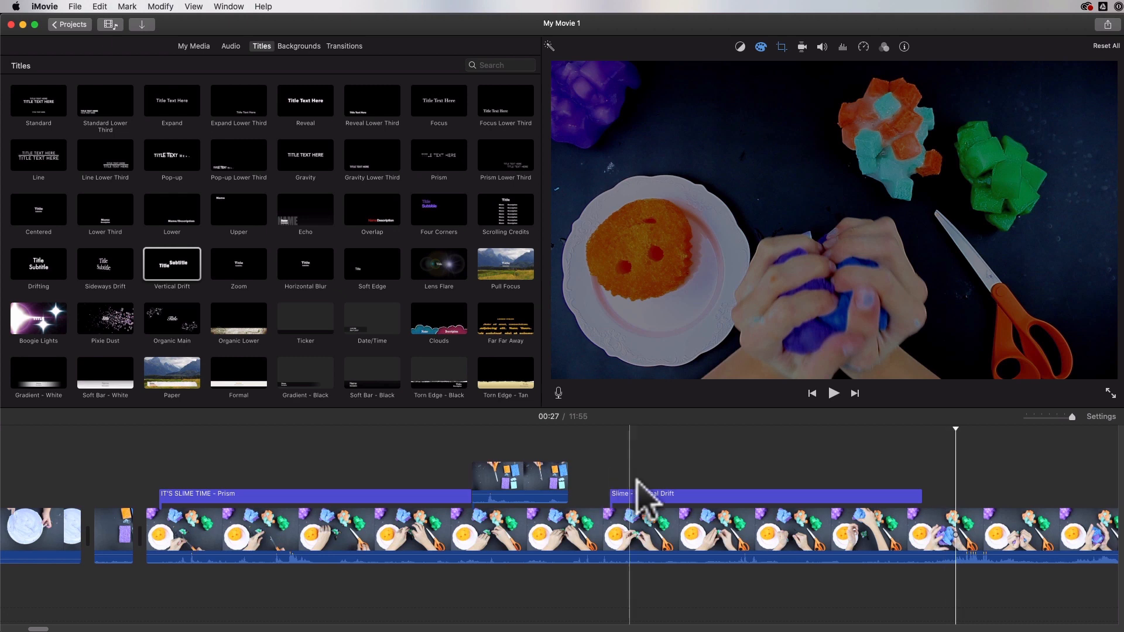
- Play back the "IT'S SLIME TIME" Prism title, and preview the Scrolling Credits and Far Far Away title styles
click(693, 495)
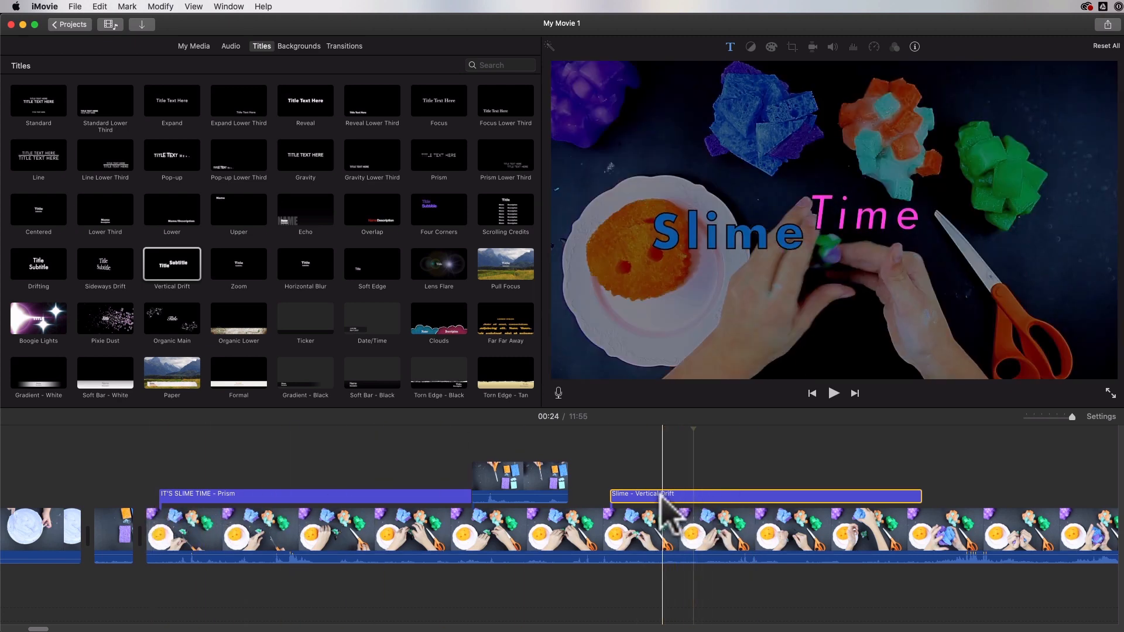
click(241, 495)
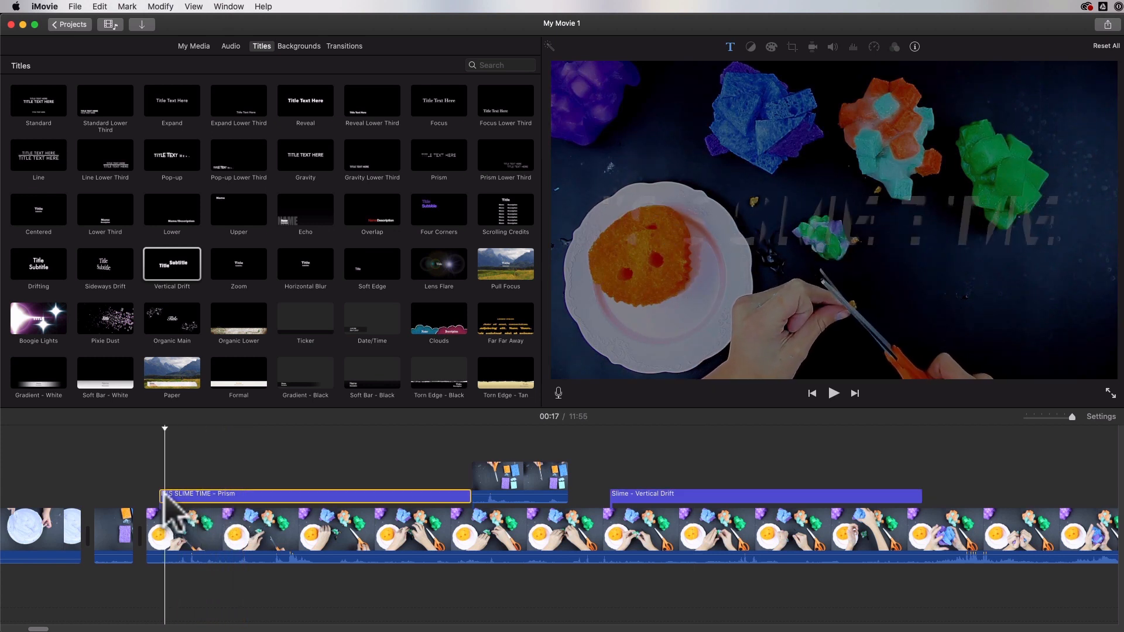
key(space)
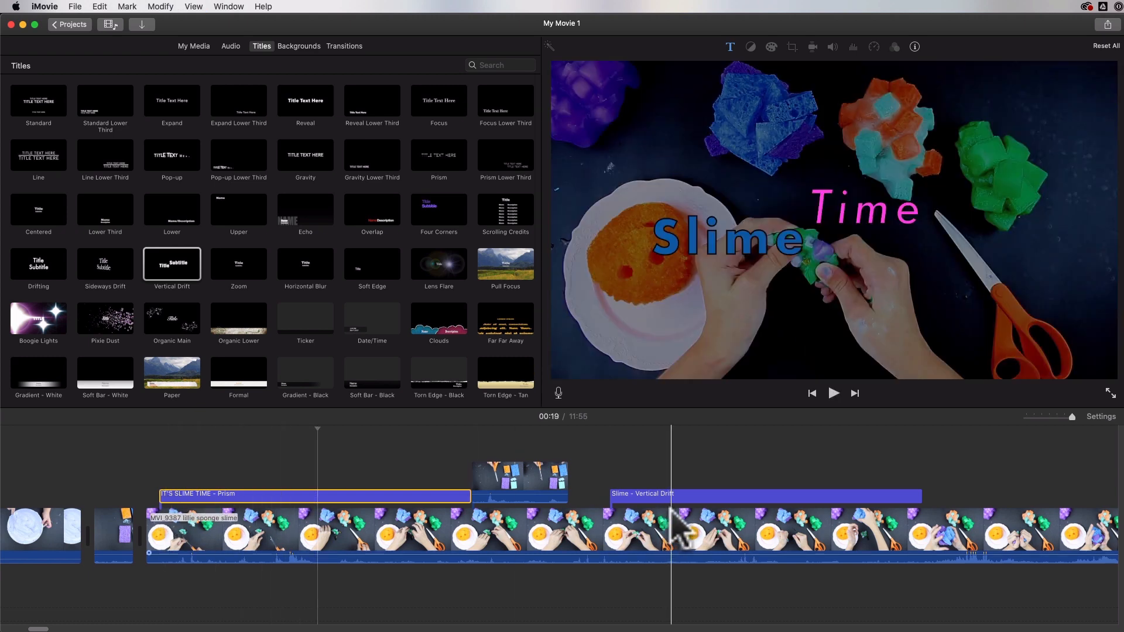
click(485, 217)
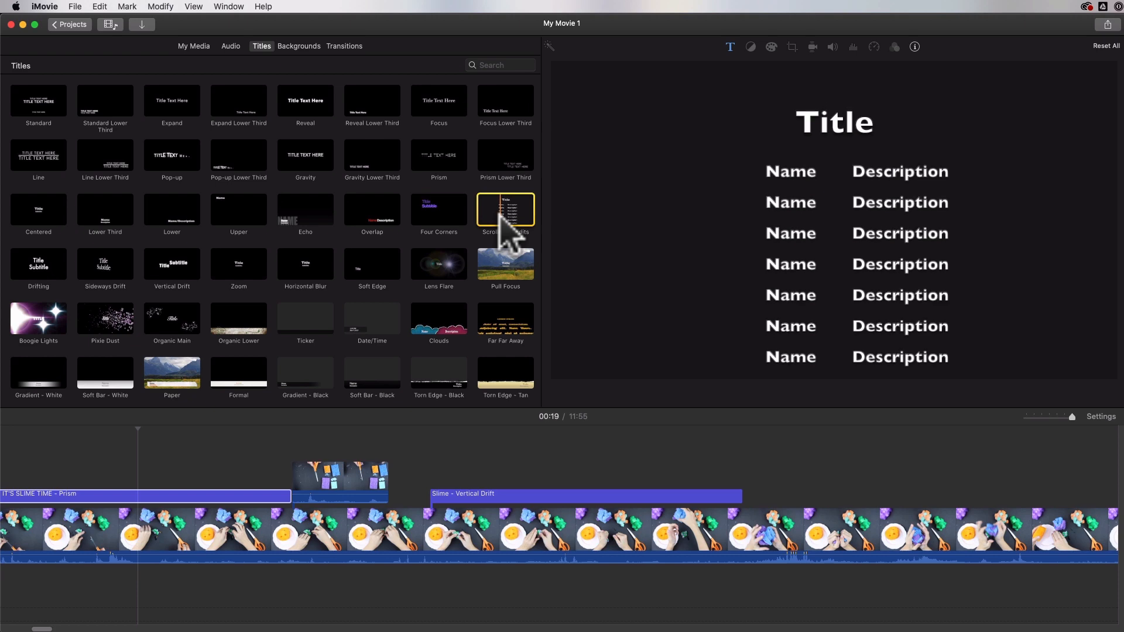
click(486, 321)
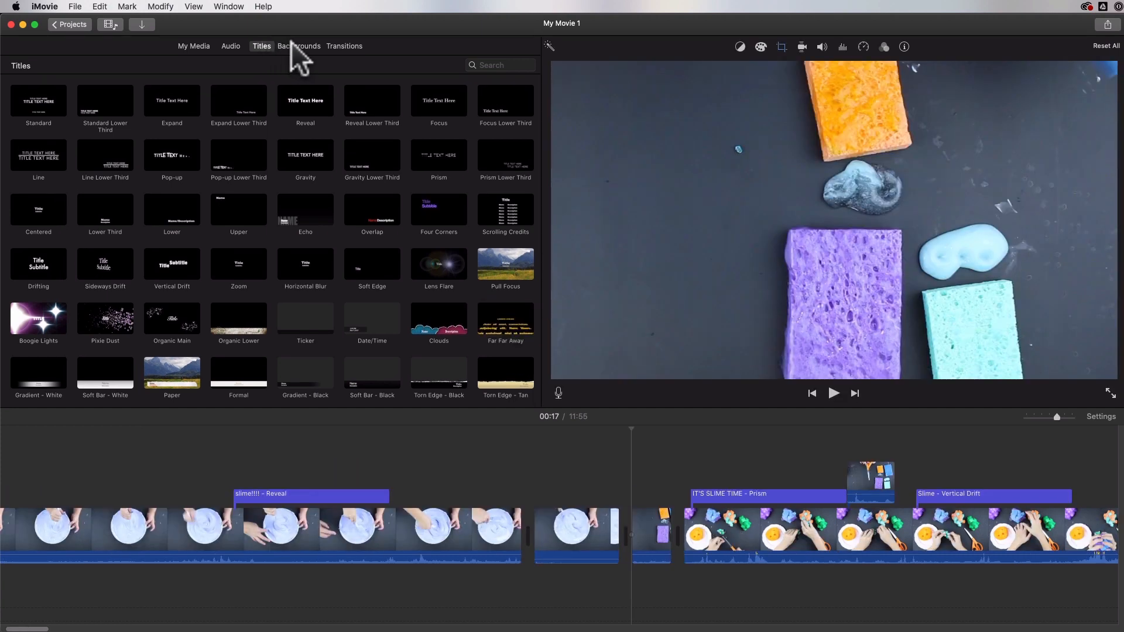
- Insert the Blue background between the clips at 00:17 and lengthen it by about one second
click(295, 45)
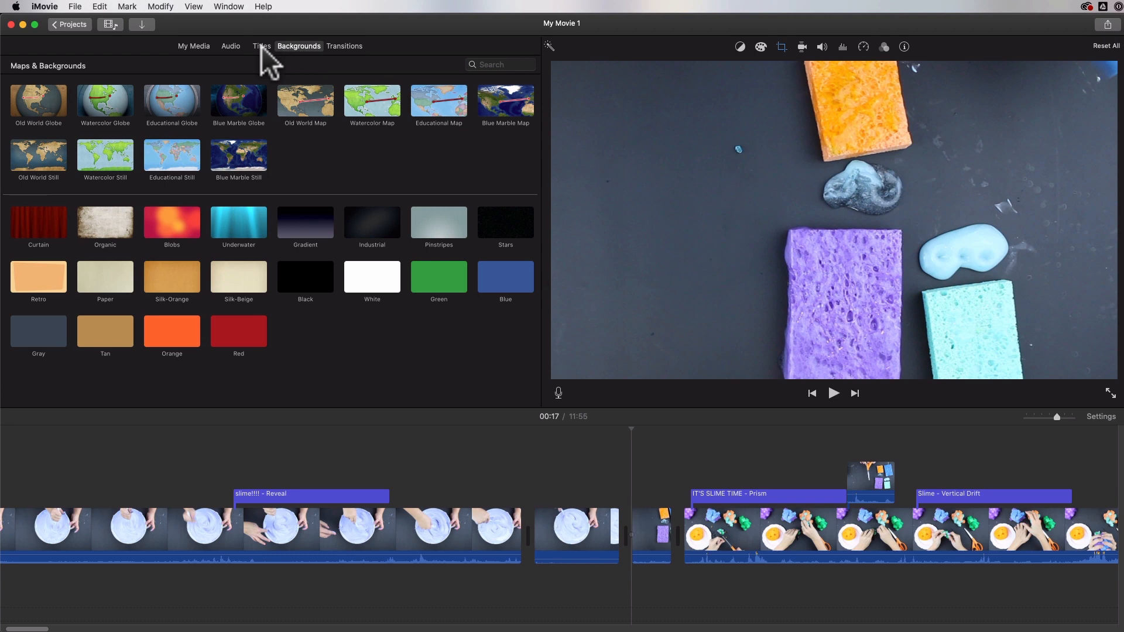
click(240, 216)
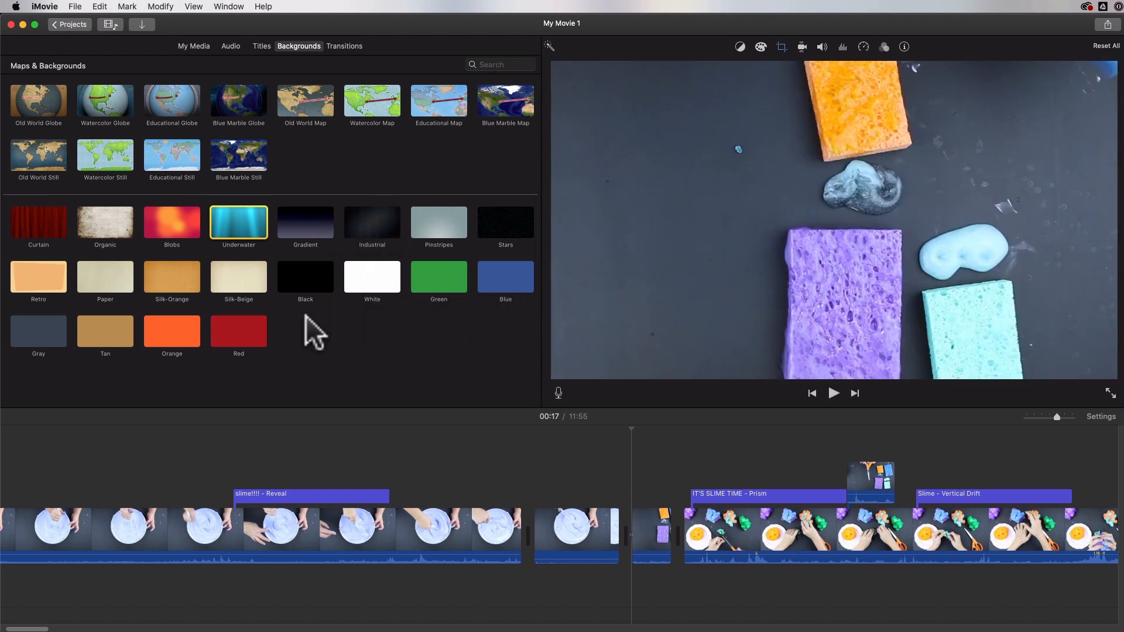
click(495, 281)
drag(500, 270, 620, 539)
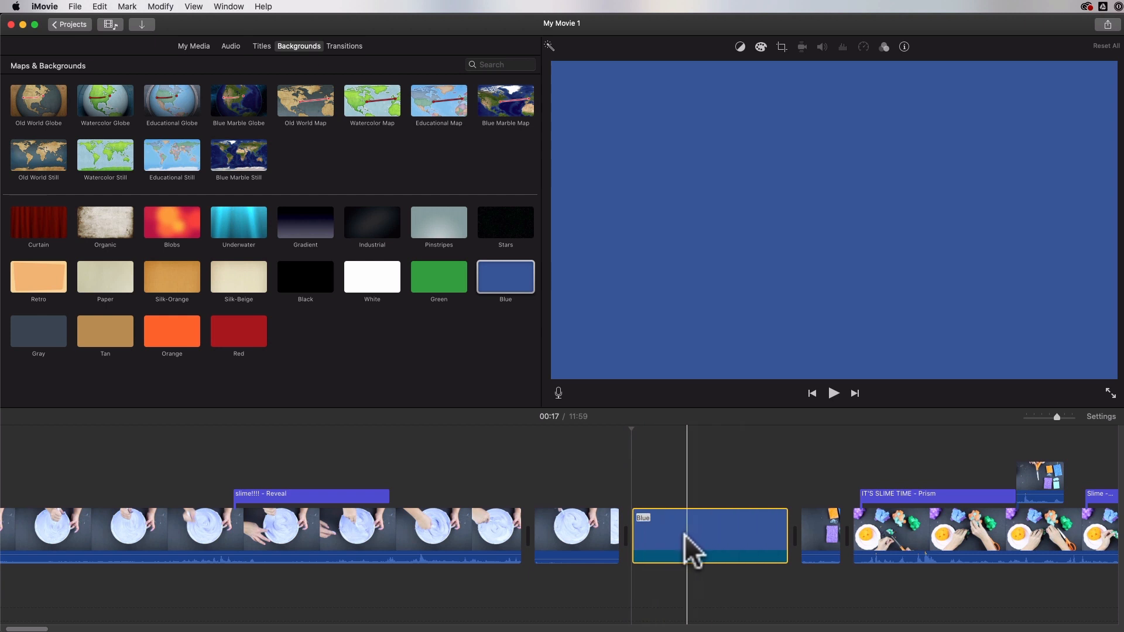
drag(784, 537, 829, 543)
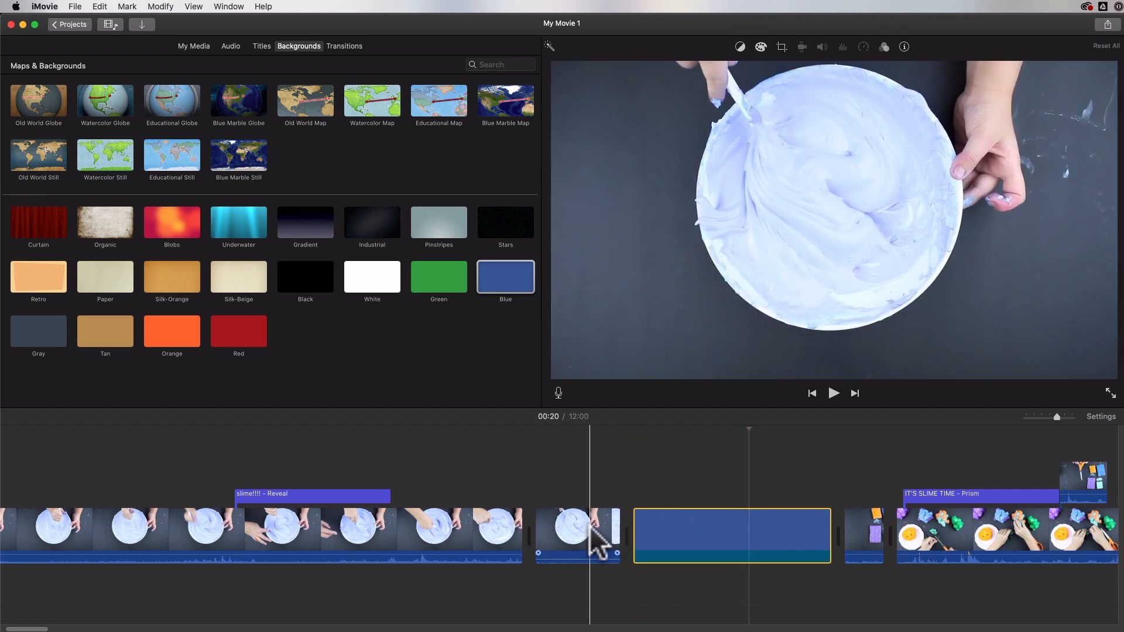
- Color-correct the Blue background with higher saturation, a slightly cooler temperature and slightly lower highlights
click(734, 534)
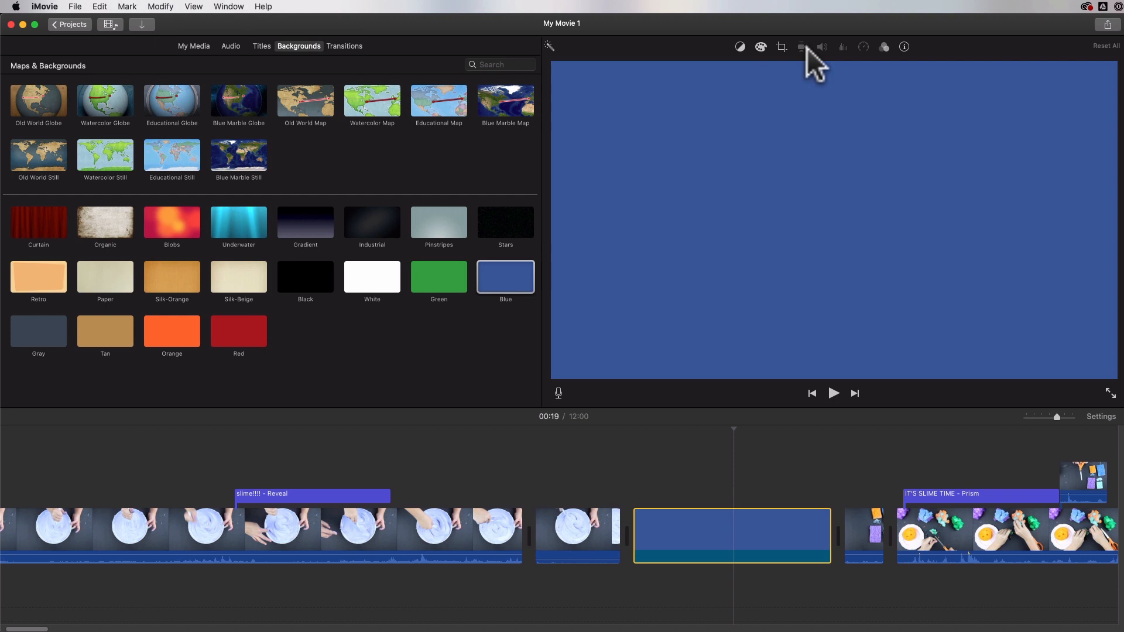
click(757, 46)
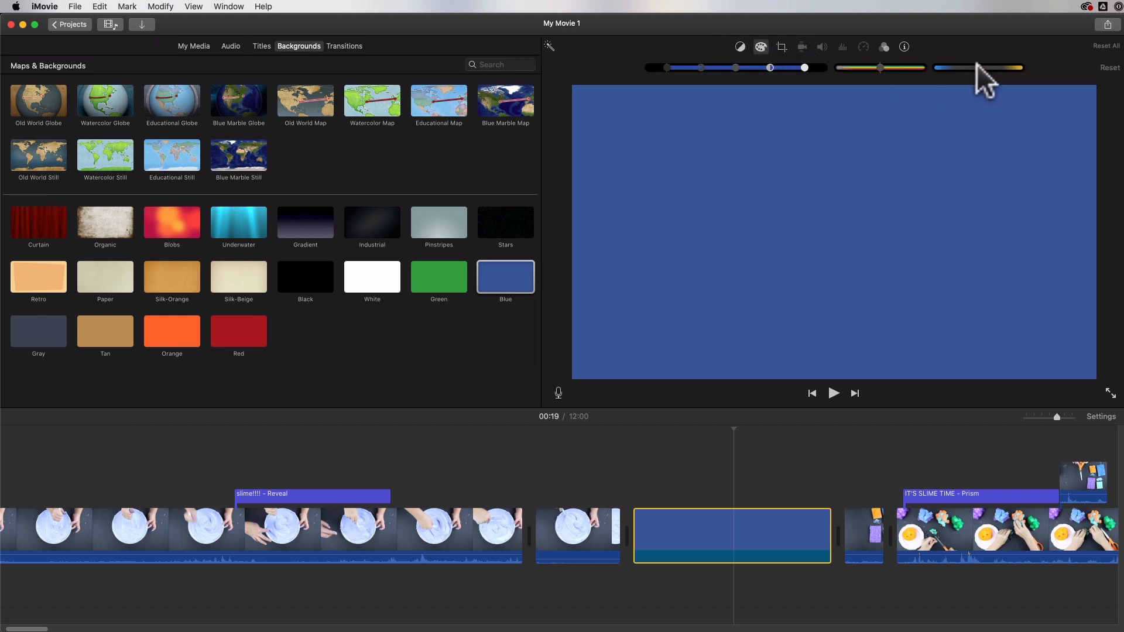
mouse_move(879, 66)
mouse_down()
mouse_move(864, 66)
mouse_move(899, 65)
mouse_up()
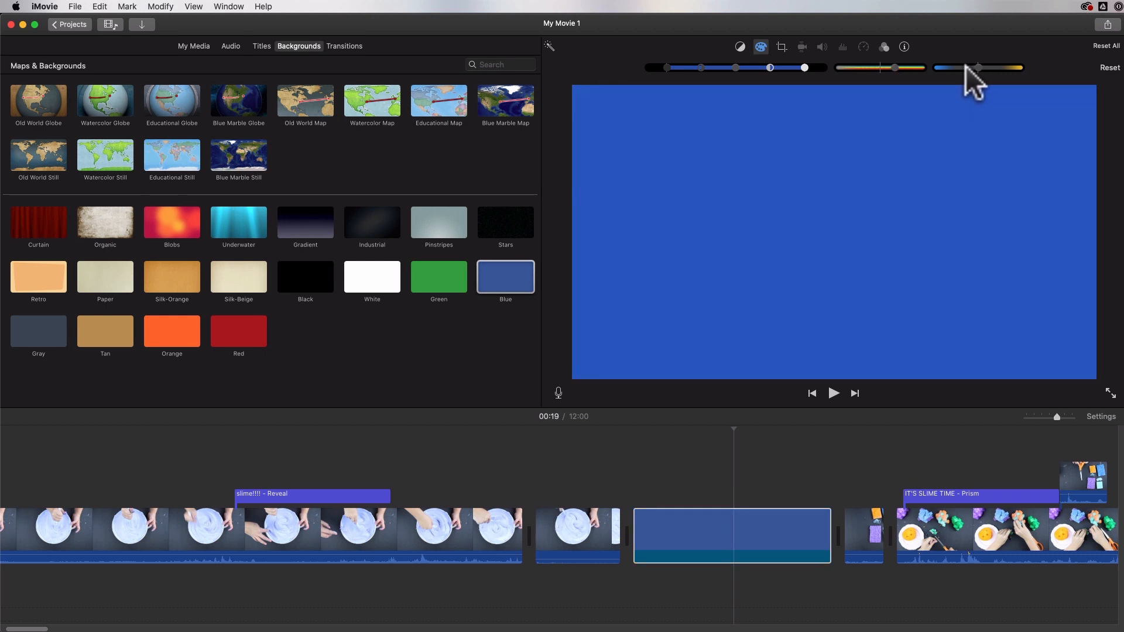
drag(952, 65, 979, 66)
drag(763, 65, 800, 66)
- Add a Horizontal Blur title above the Blue background and extend it to the background's full length
click(741, 526)
click(262, 44)
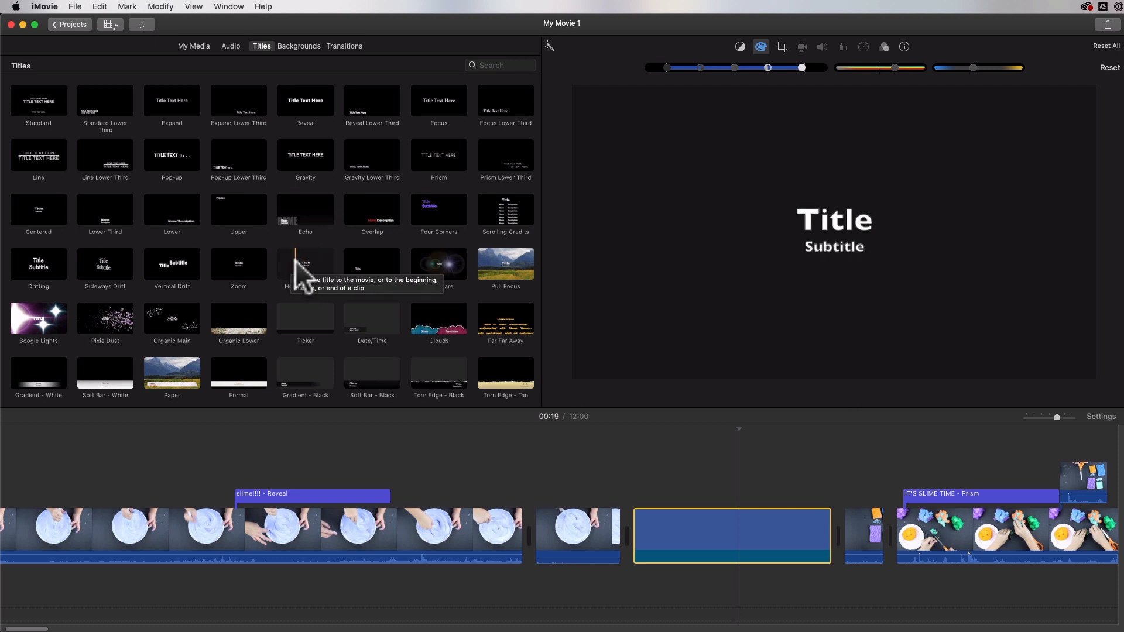
click(298, 260)
drag(486, 343, 630, 489)
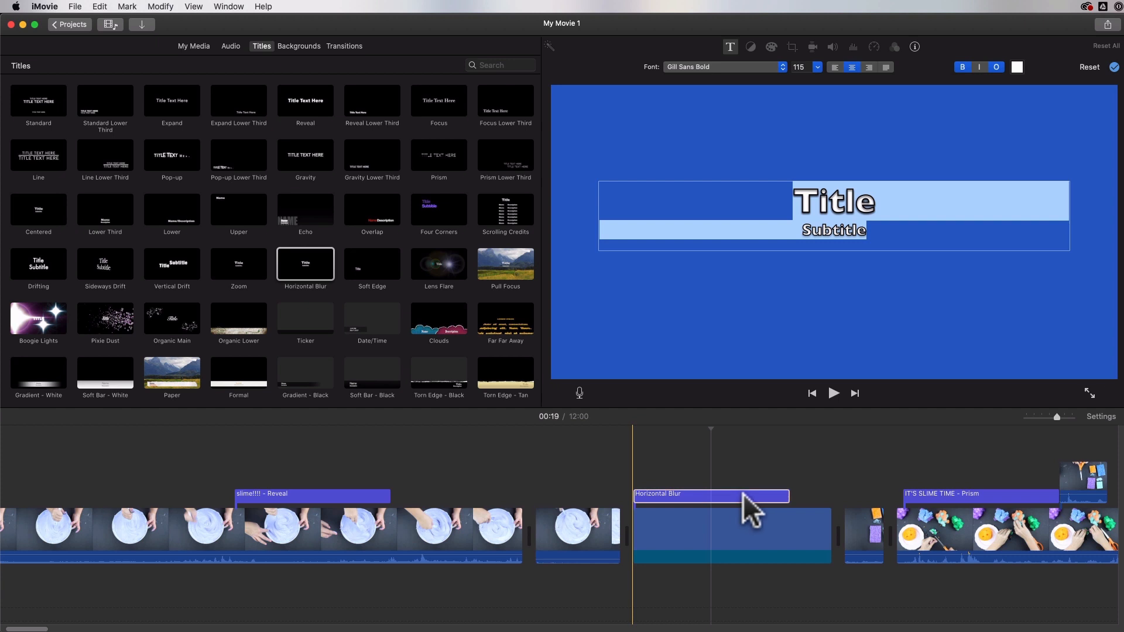
click(770, 498)
drag(788, 499, 831, 498)
click(711, 497)
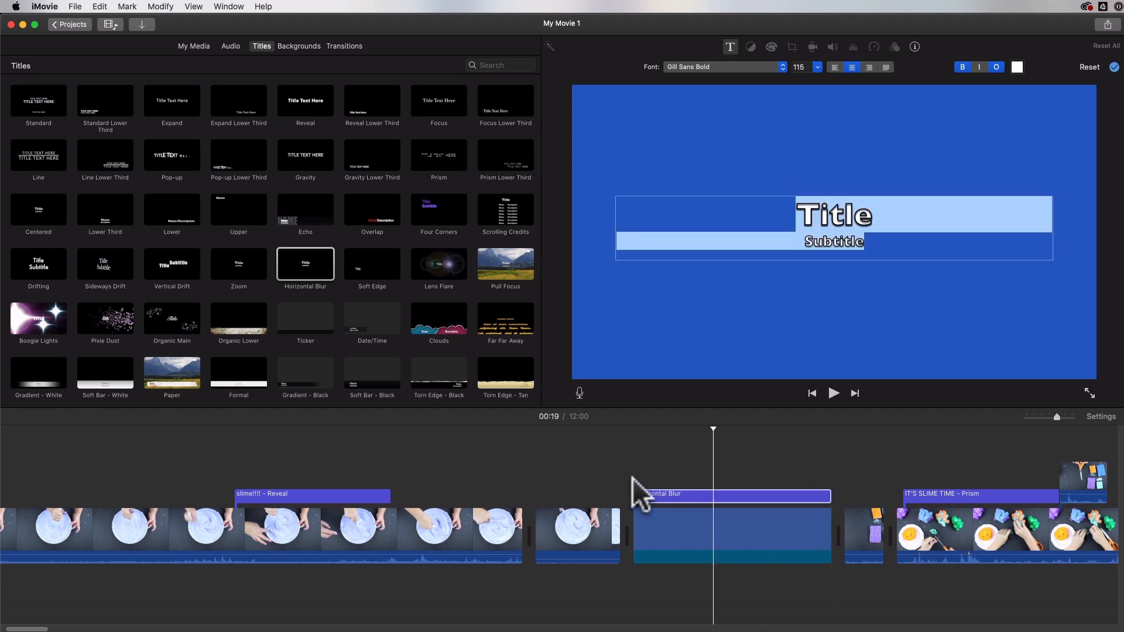
- Replace the Horizontal Blur title's placeholder text with "Slime" and its subtitle with "Time"
double_click(830, 212)
text(Slime)
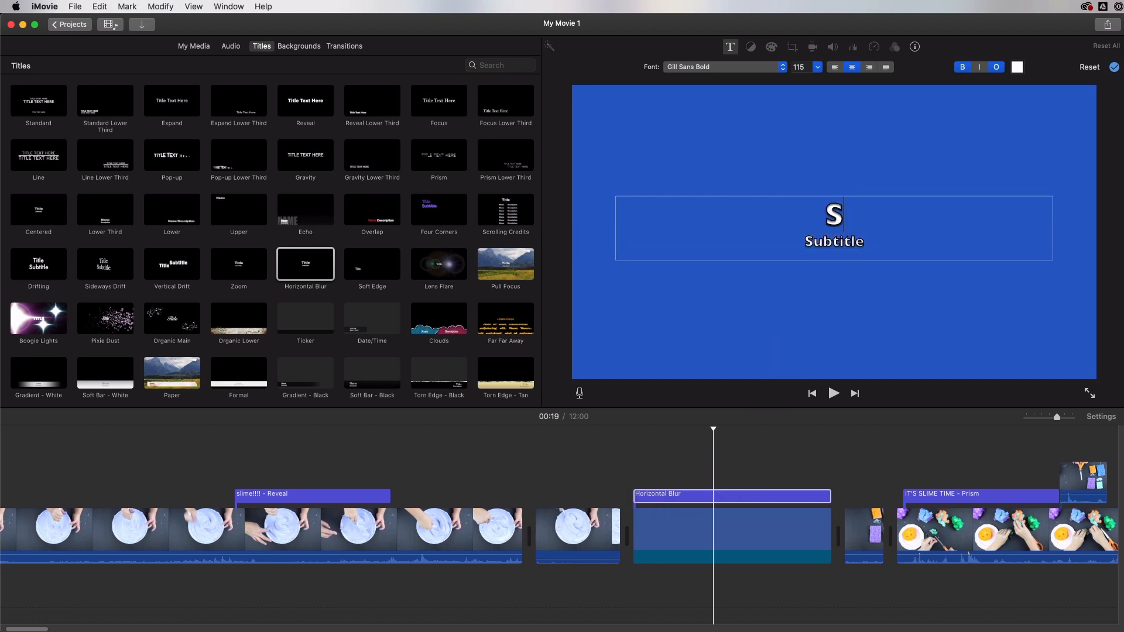
double_click(832, 240)
text(Time)
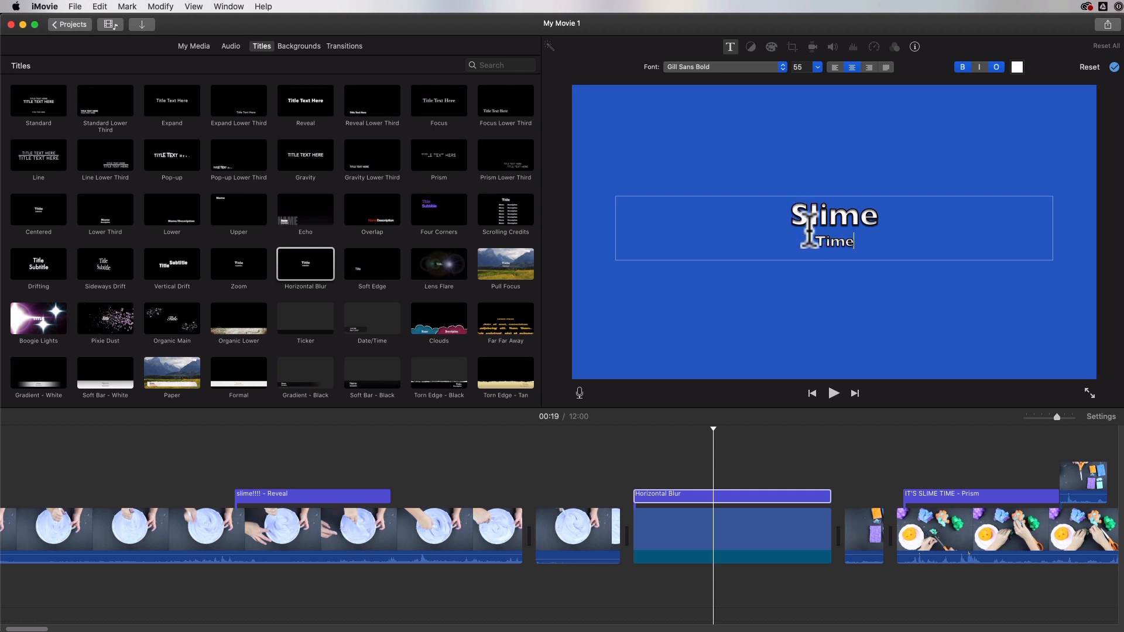
- Play back the Horizontal Blur title over the Blue background and return the playhead to 00:18
click(602, 454)
key(space)
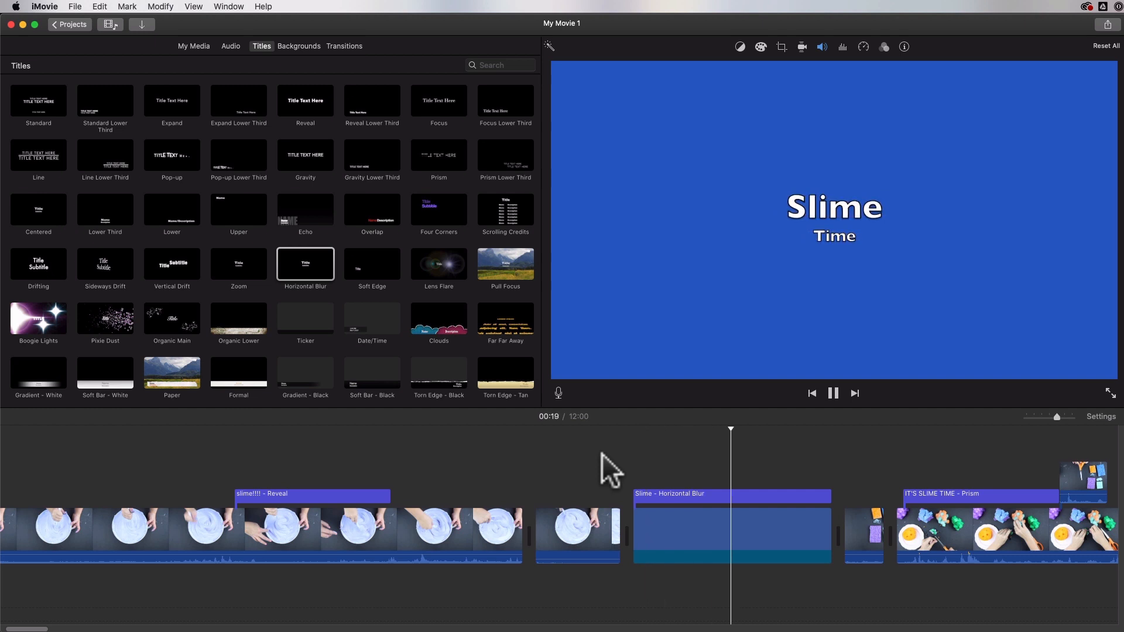
key(space)
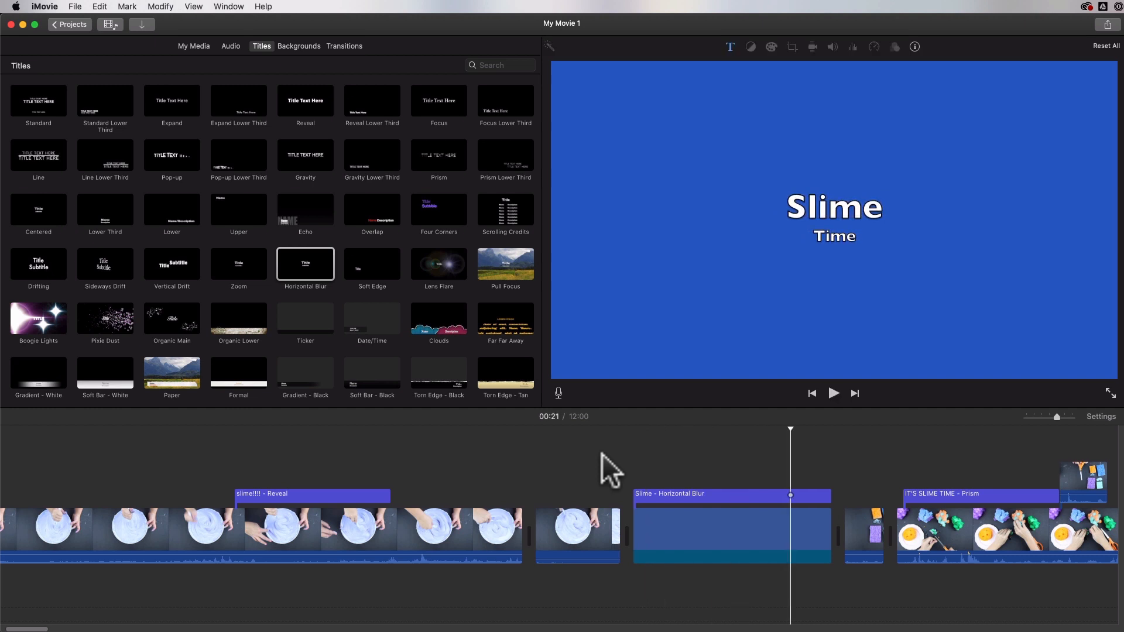
click(683, 478)
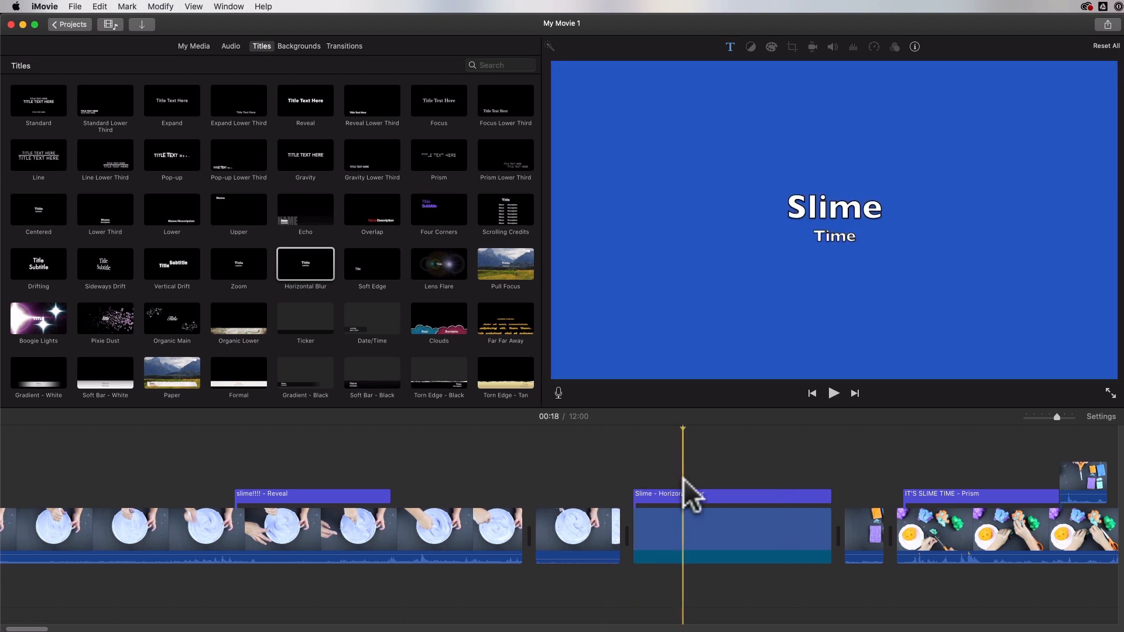
- Add a Cross Dissolve transition before the Blue background clip and a Cross Blur transition after it
click(702, 496)
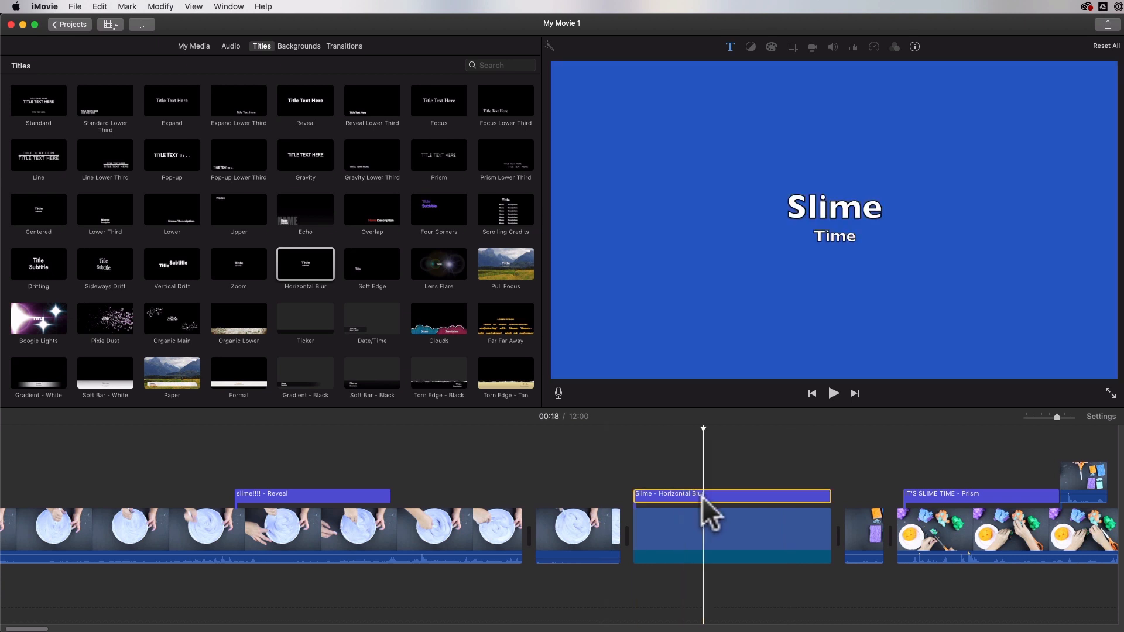
click(332, 46)
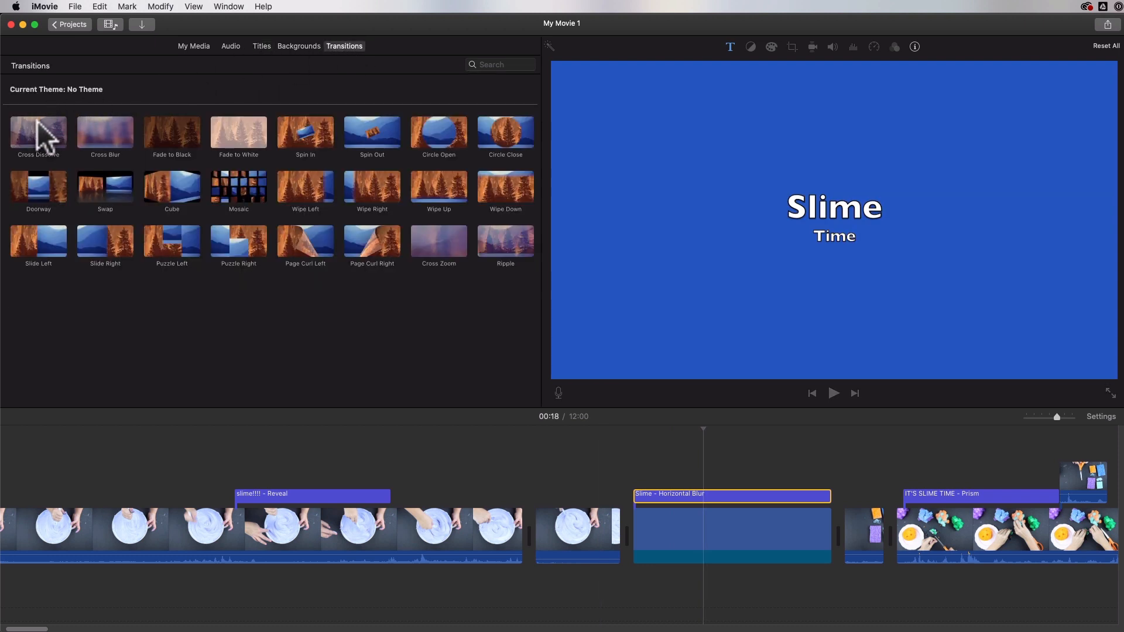
click(33, 125)
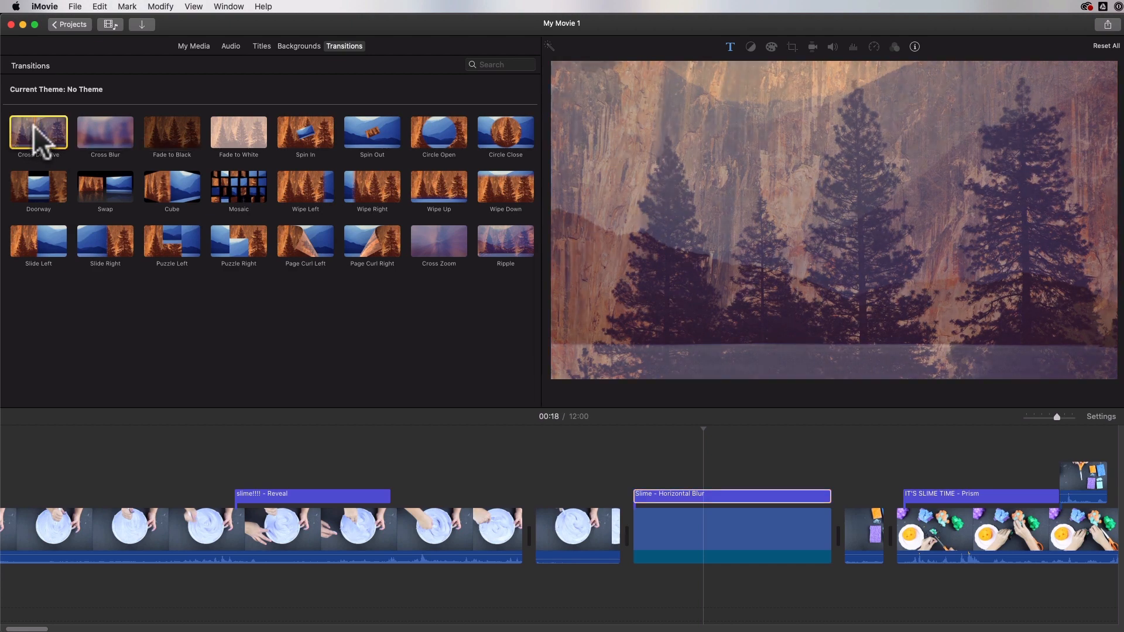
drag(33, 125, 601, 539)
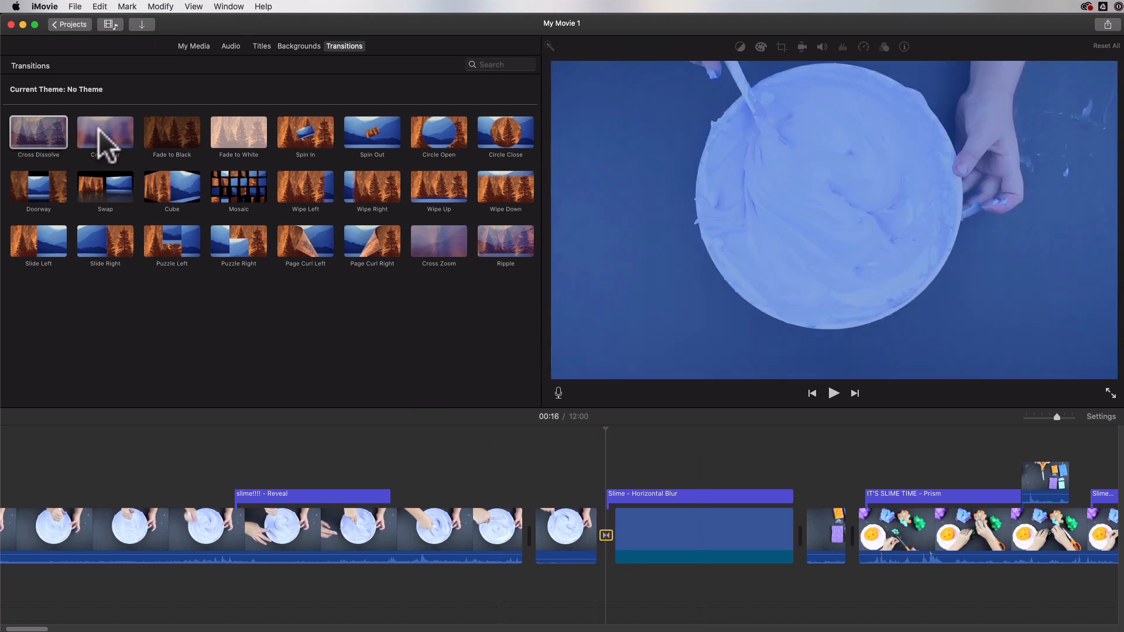
drag(97, 135, 789, 533)
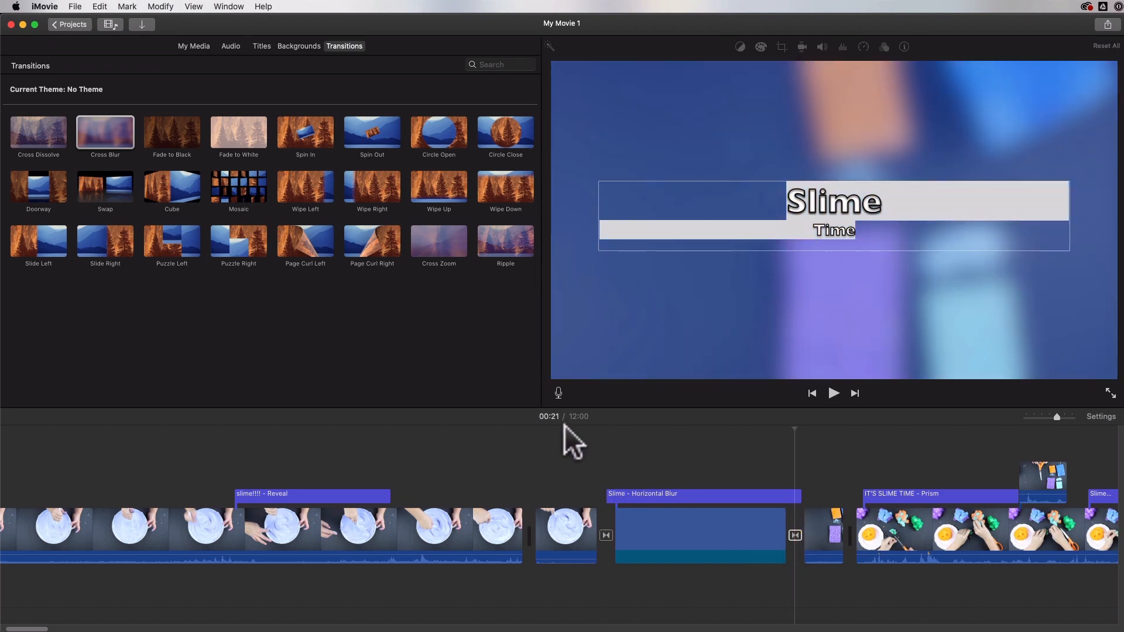
- Play back the timeline from 00:15 through both transitions around the Blue background
click(567, 445)
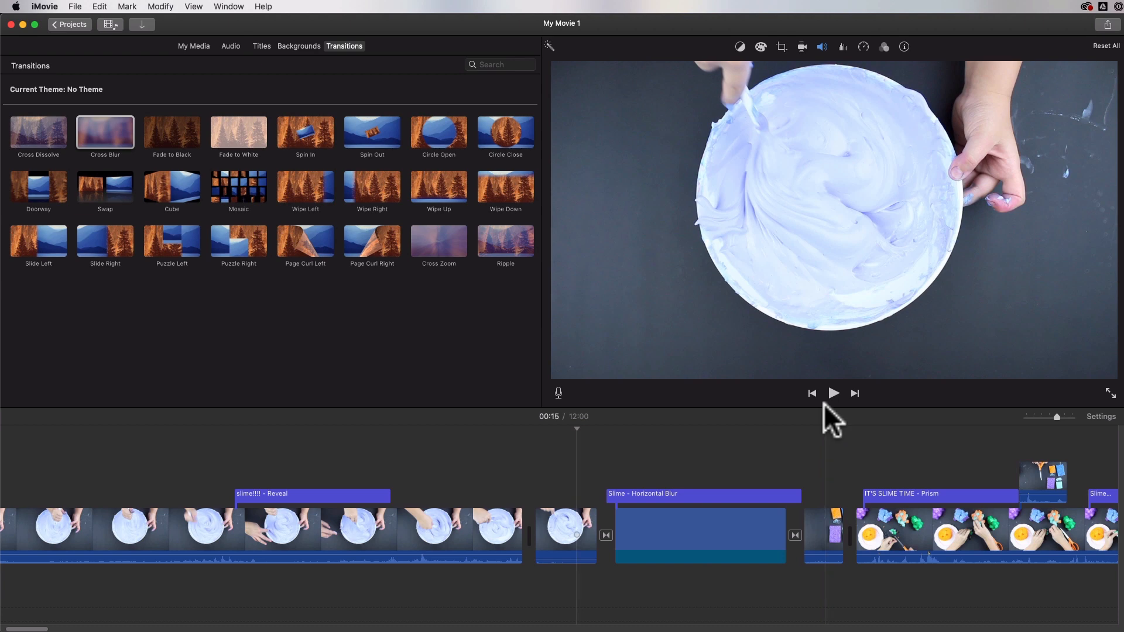
key(space)
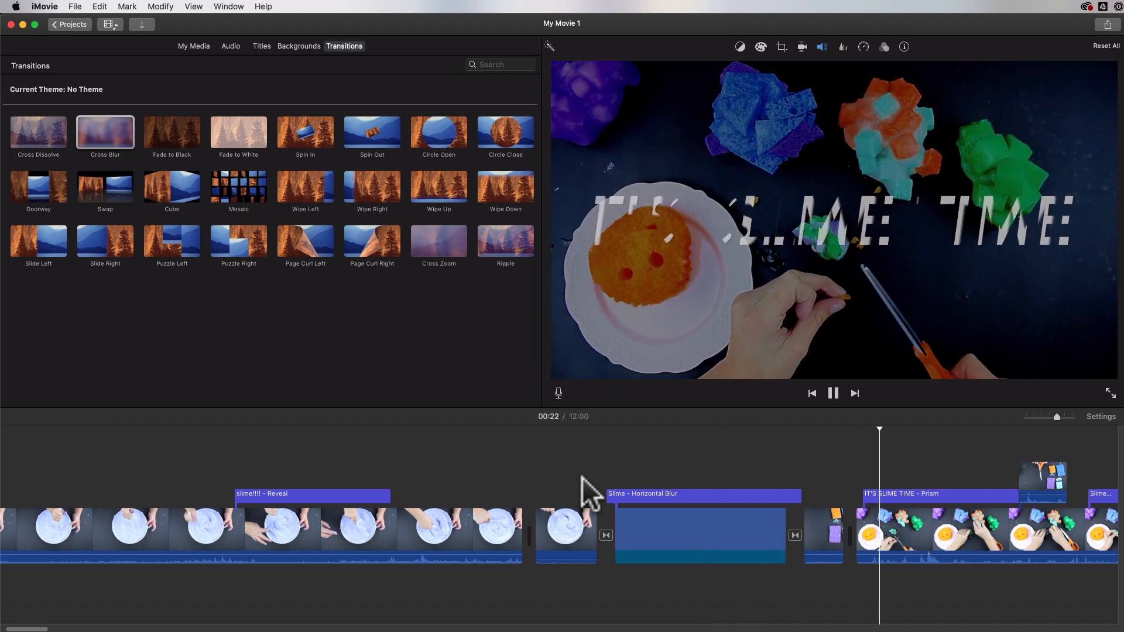
key(space)
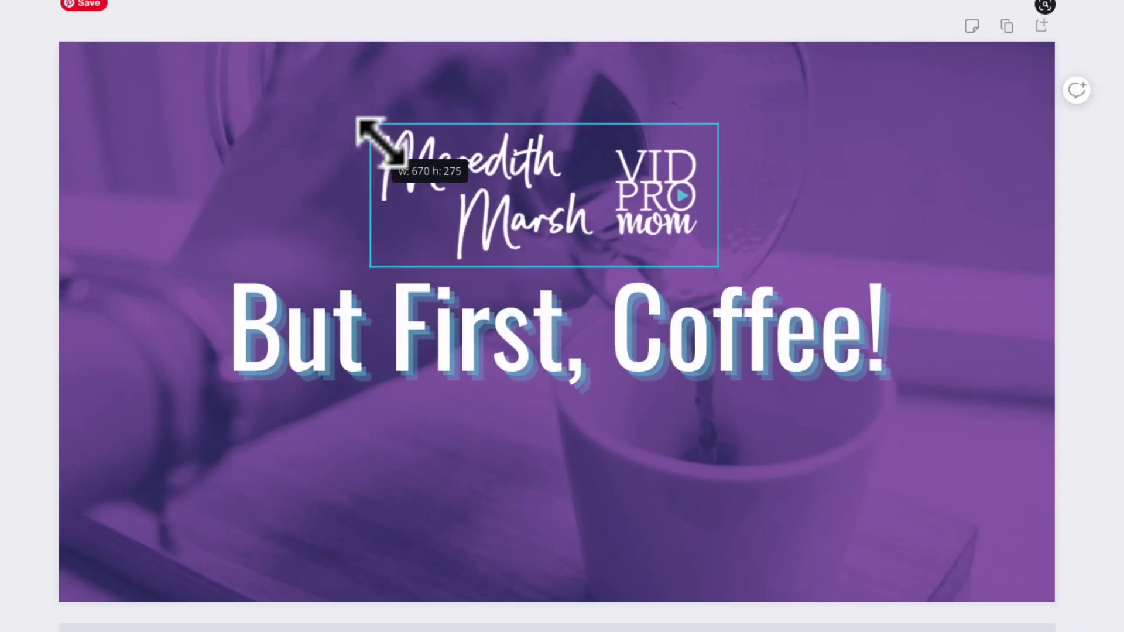
- Switch to Canva and shrink the logo above the "But First, Coffee!" heading
drag(376, 138, 431, 167)
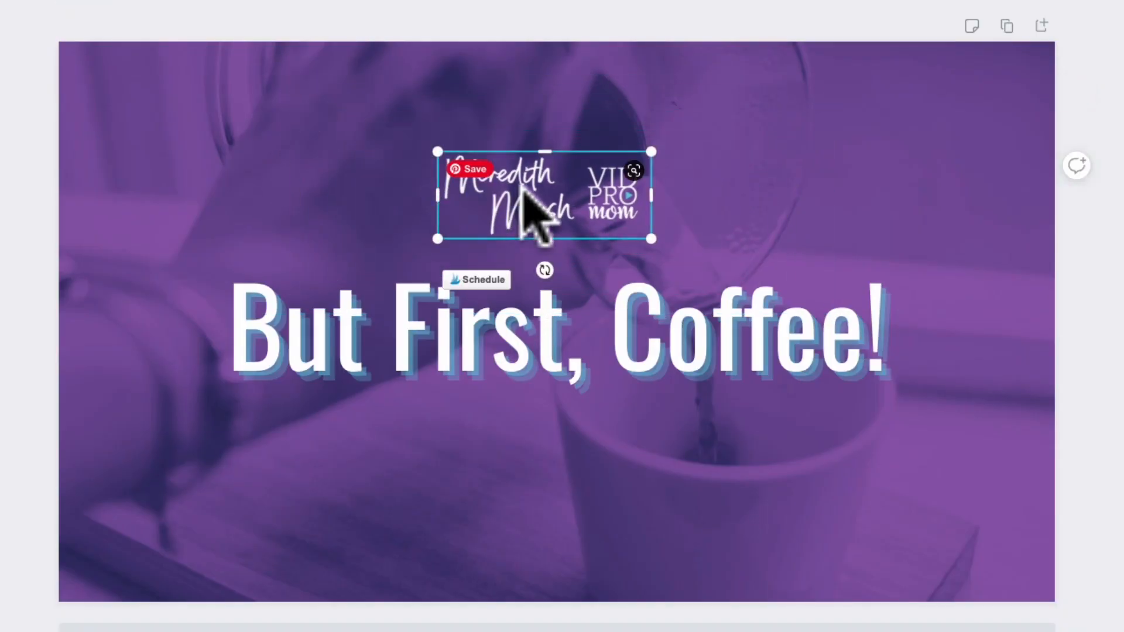
click(31, 147)
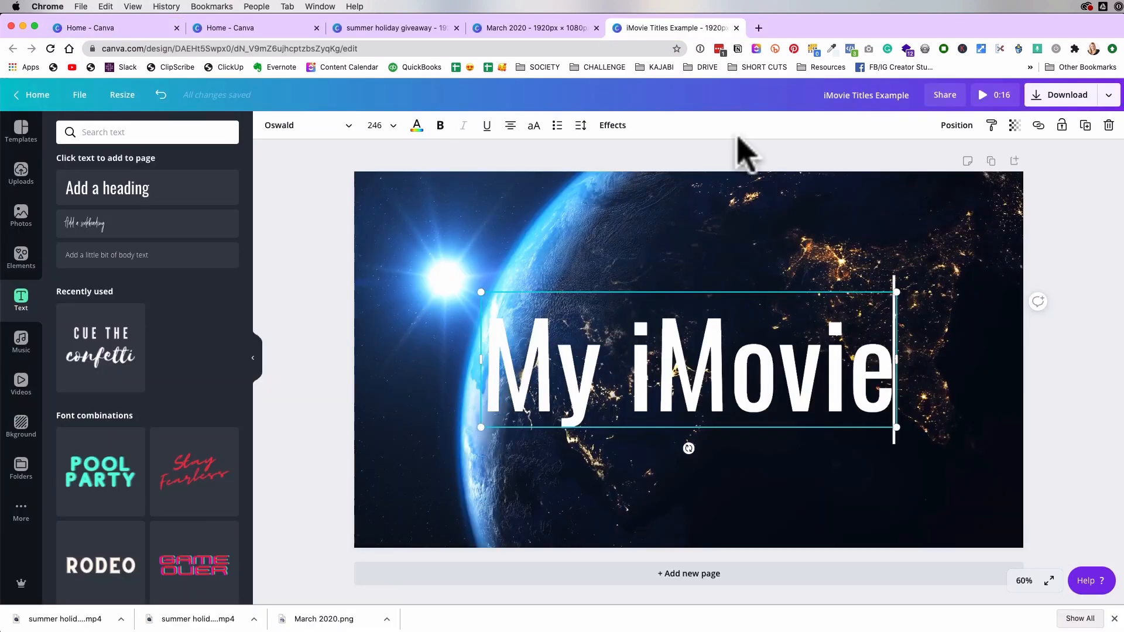
click(555, 29)
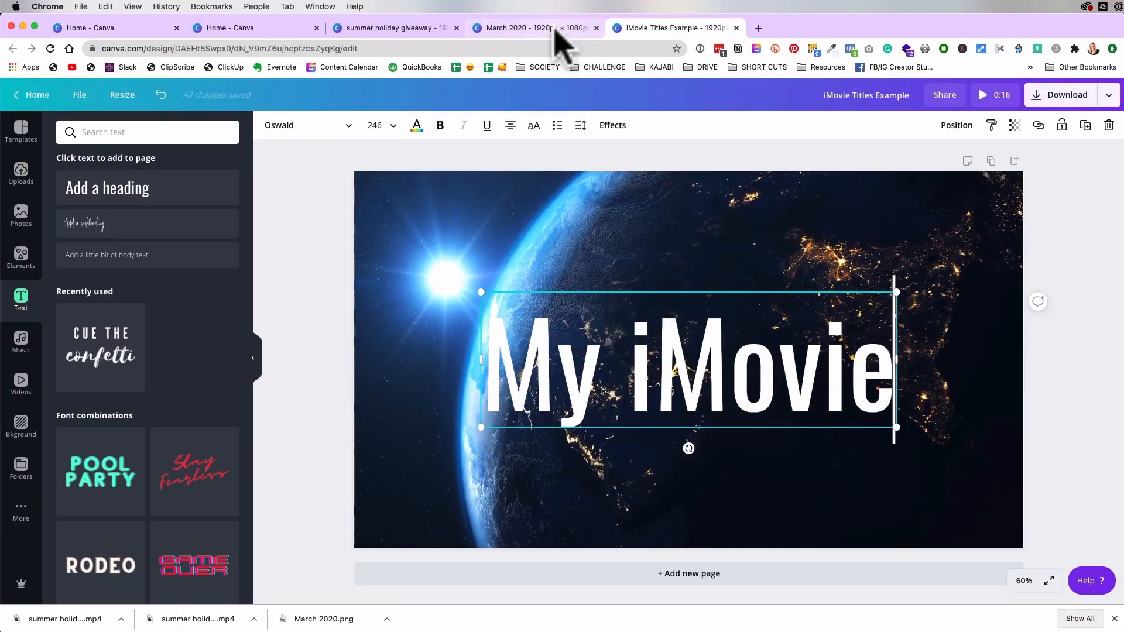
click(424, 28)
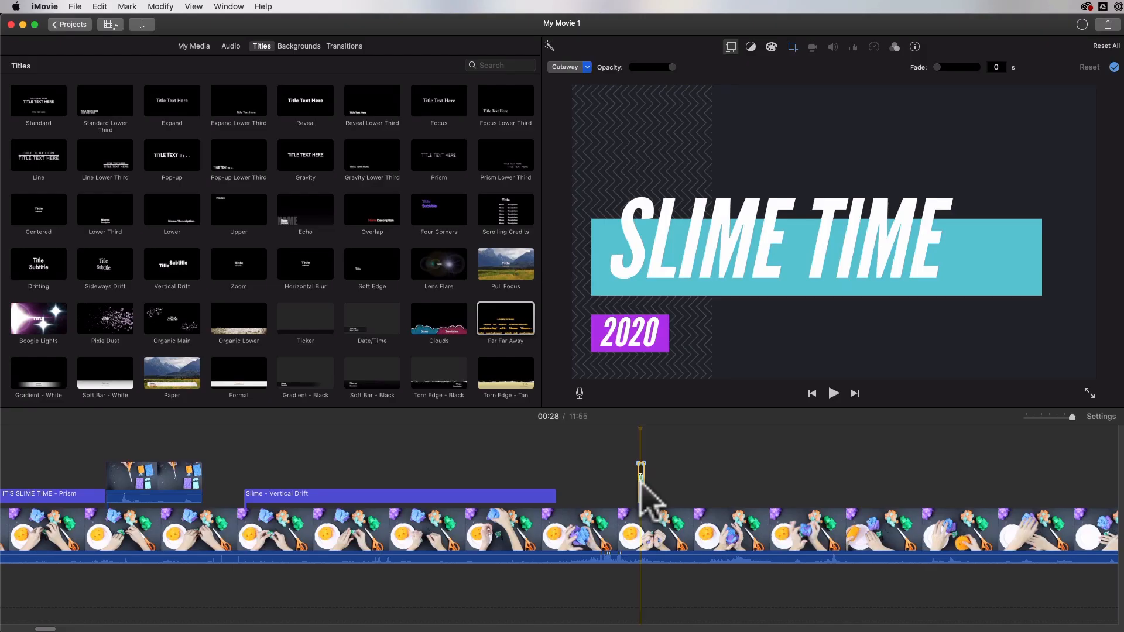
- Switch to iMovie and lengthen the "SLIME TIME 2020" image cutaway above the main clip at 00:28
drag(644, 481, 890, 481)
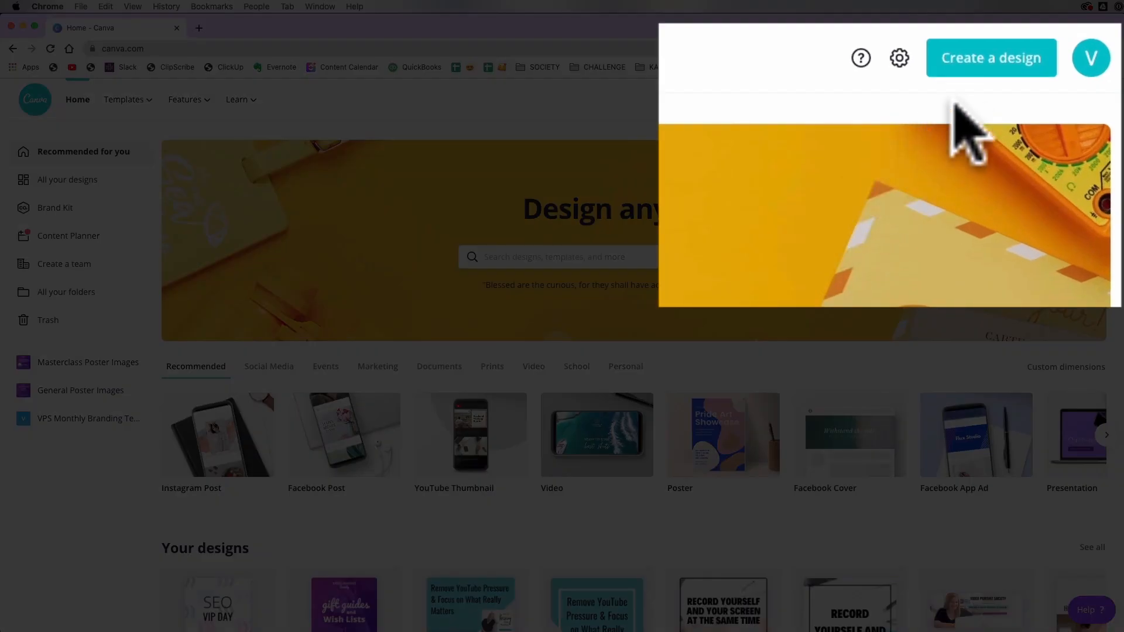
- Switch to the Canva home page and create a new design with custom dimensions of 1920 × 1080 px
click(970, 65)
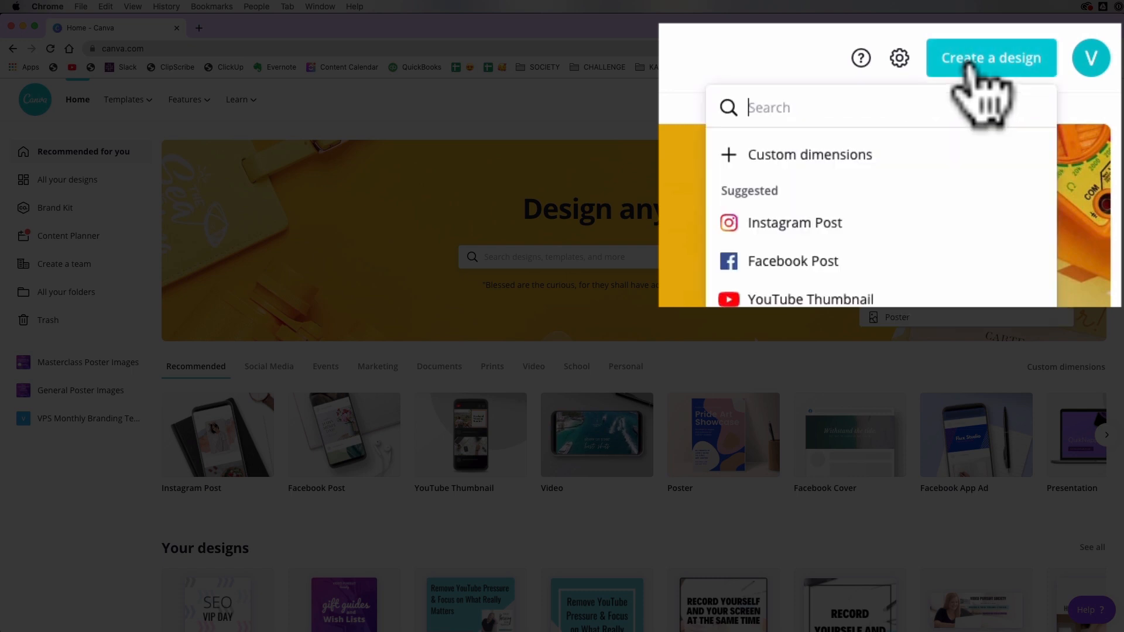
click(819, 154)
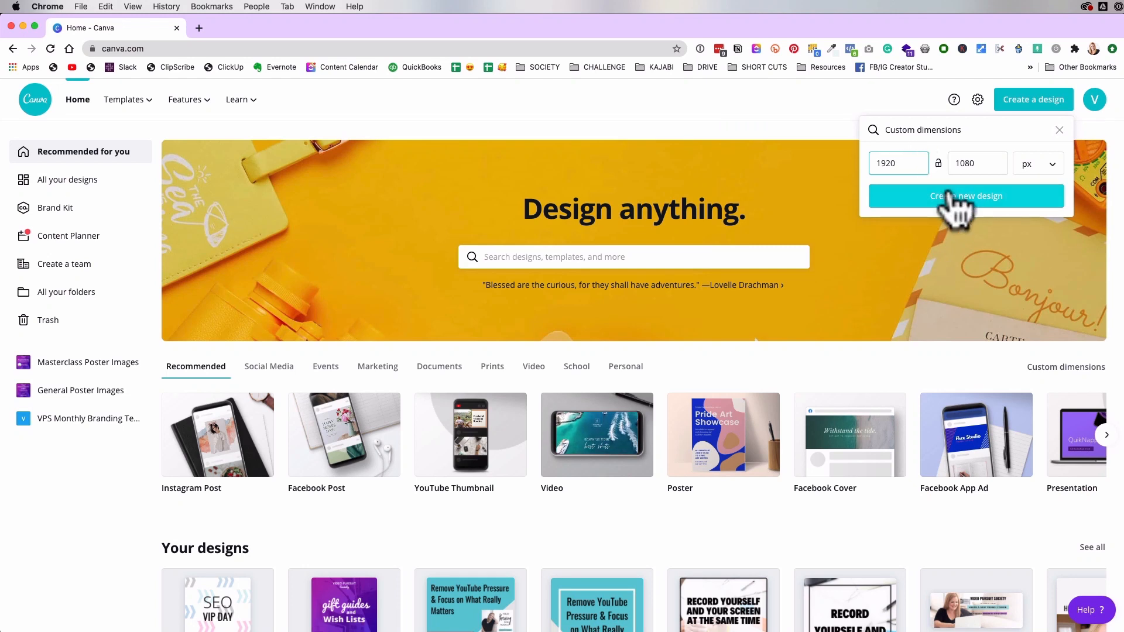
click(970, 200)
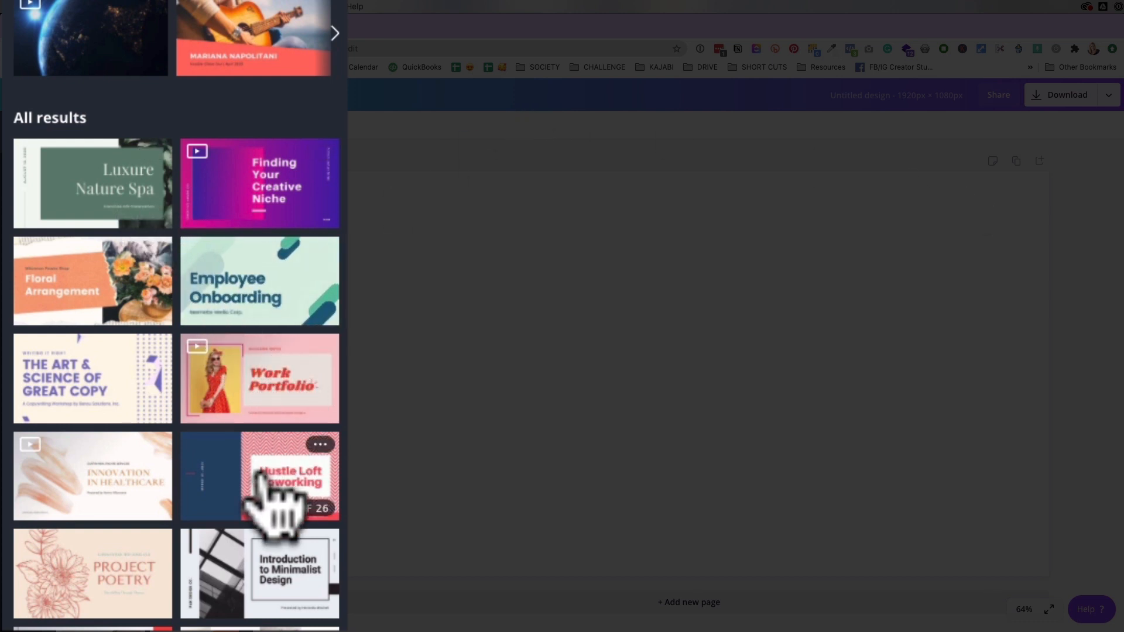
- Apply the "XYZ NETWORK" cover page of the Pink Blue Pattern Water Ocean Cool Presentation template to the blank page
scroll(273, 497, down, 10)
scroll(272, 497, down, 5)
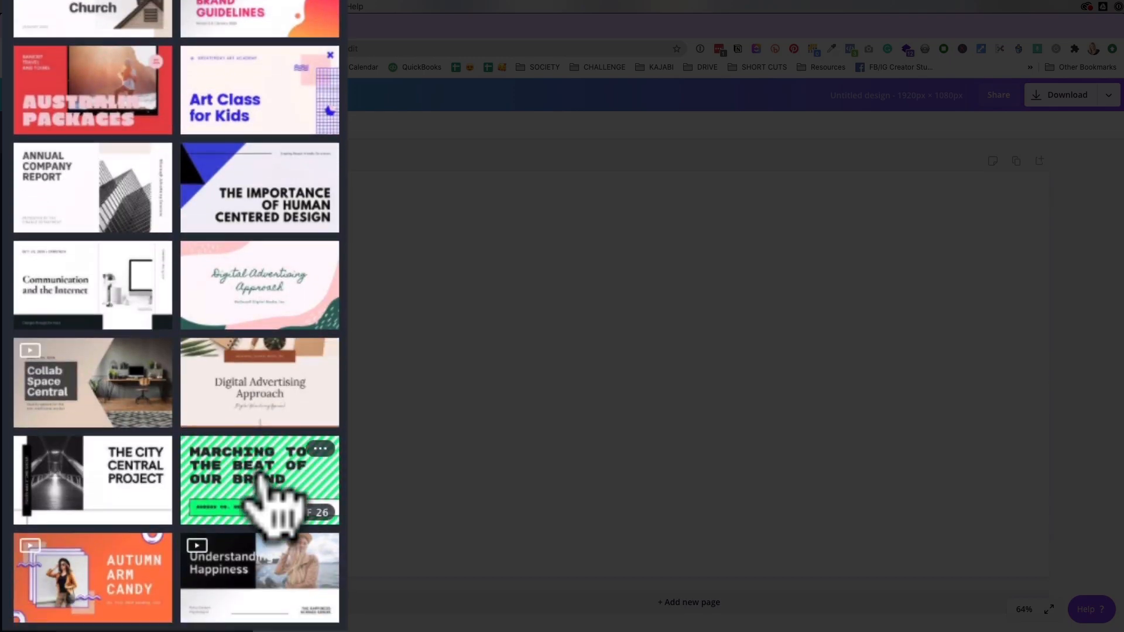
scroll(199, 462, down, 4)
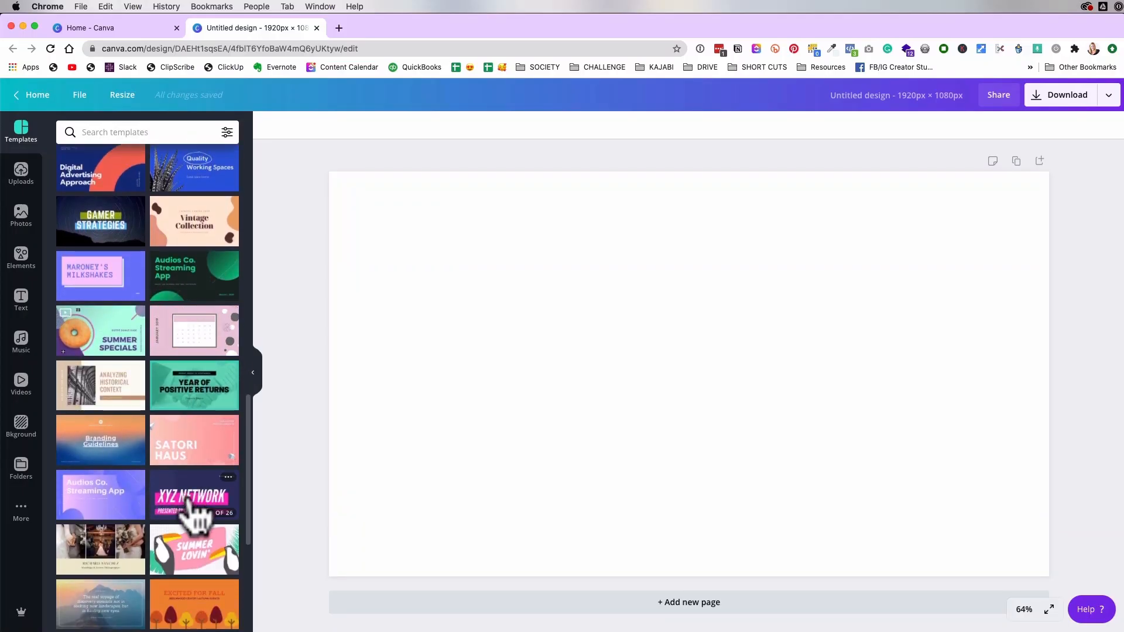
click(190, 494)
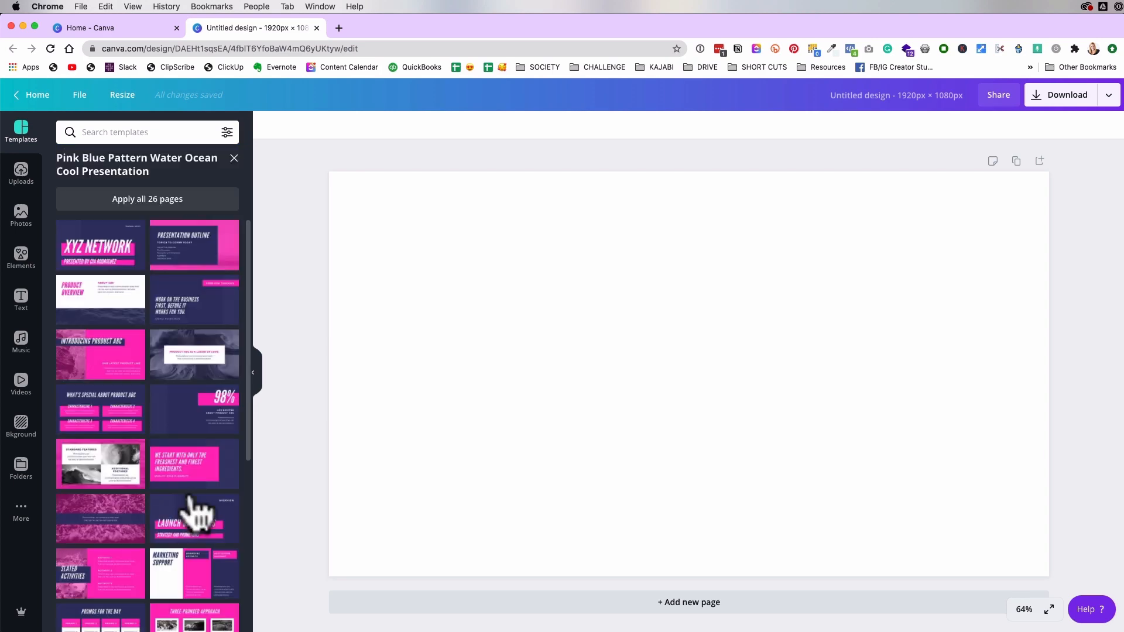
click(98, 253)
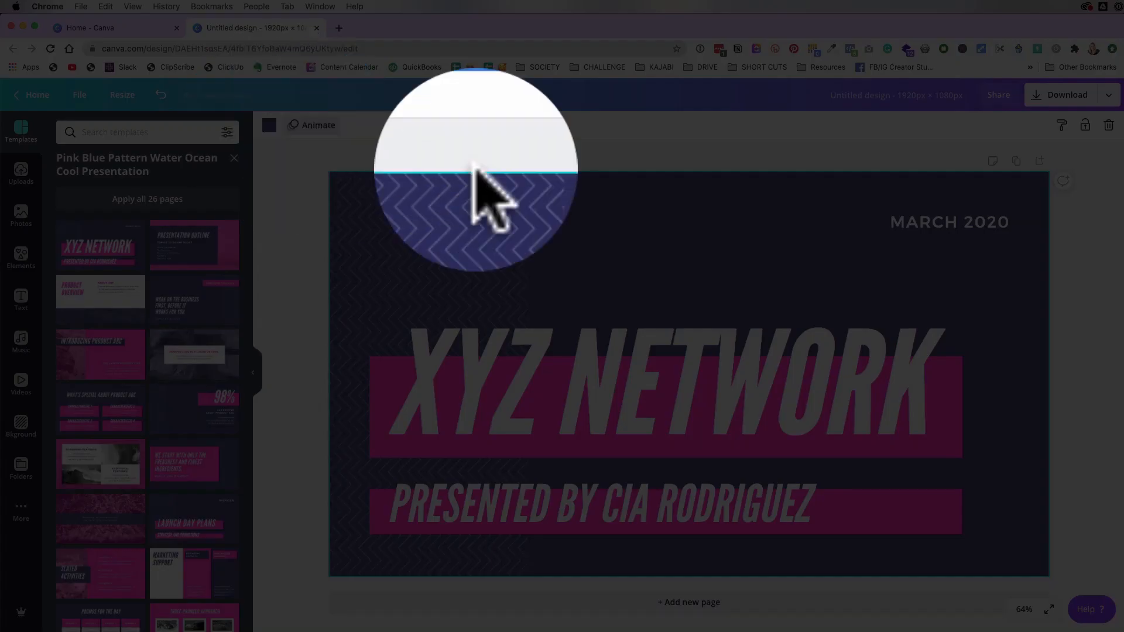
- Recolor the page background with the near-black brand color and the bar behind "XYZ NETWORK" with the light teal brand color
click(269, 125)
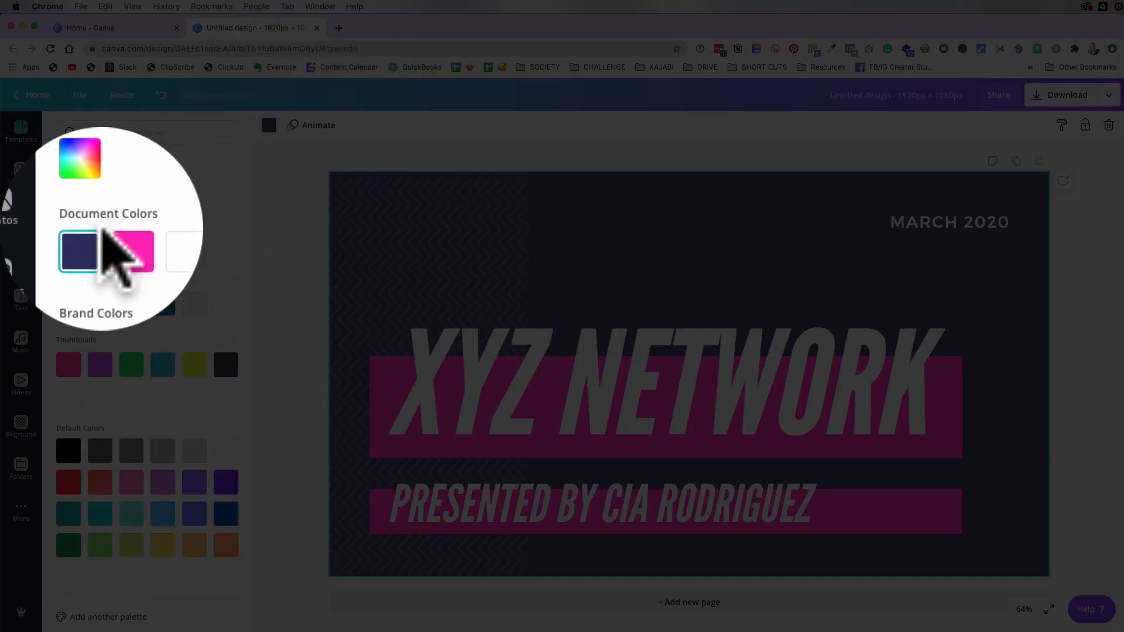
click(64, 302)
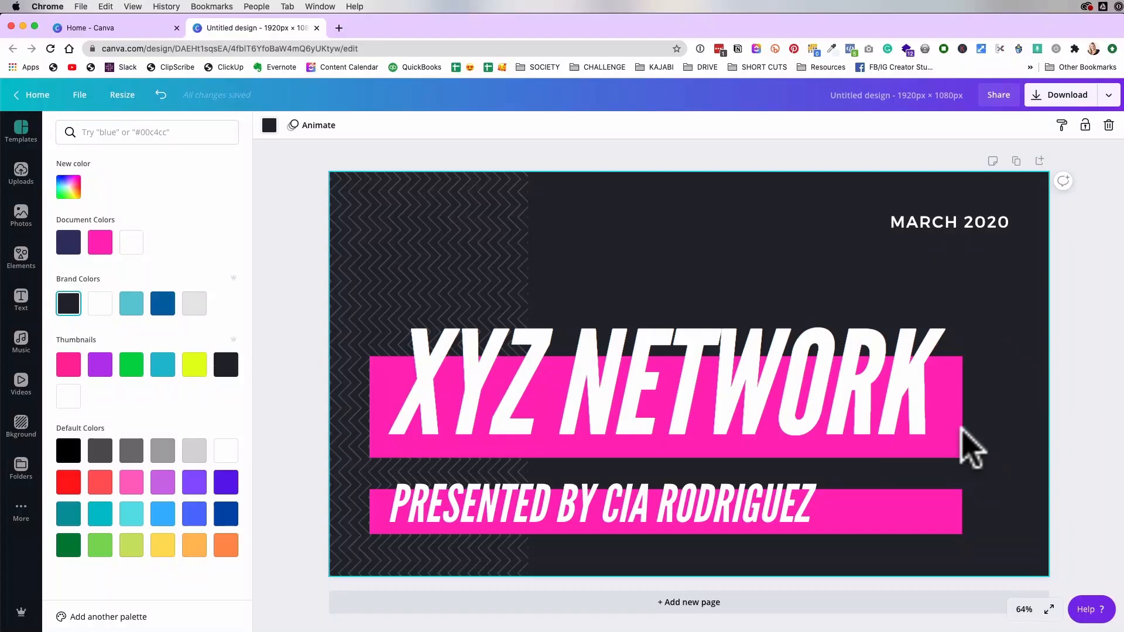
click(953, 433)
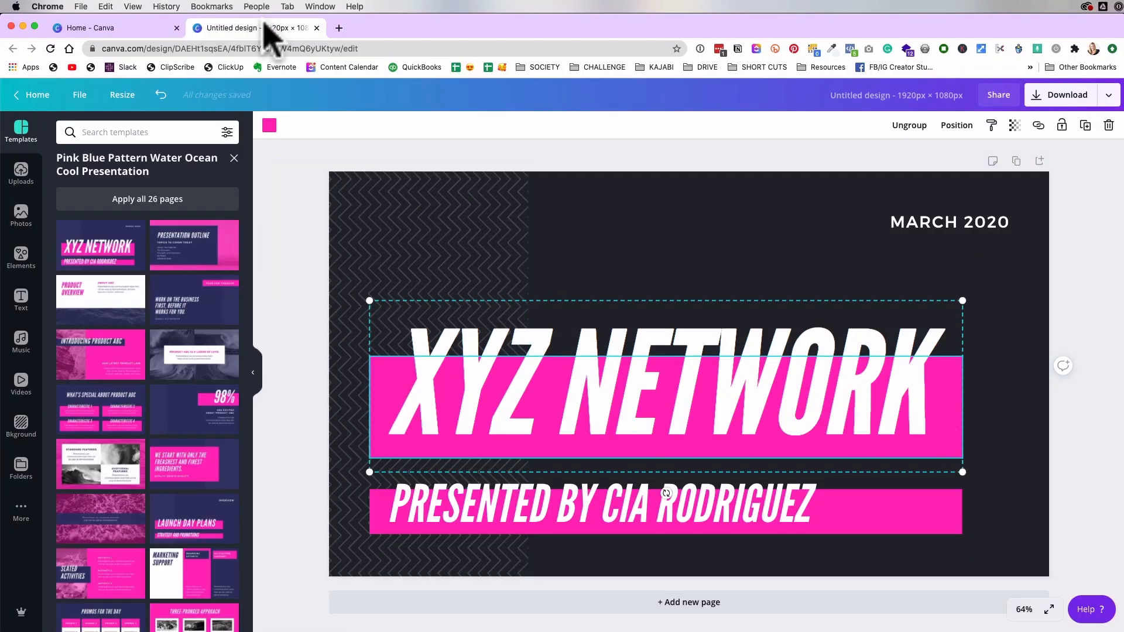
click(269, 125)
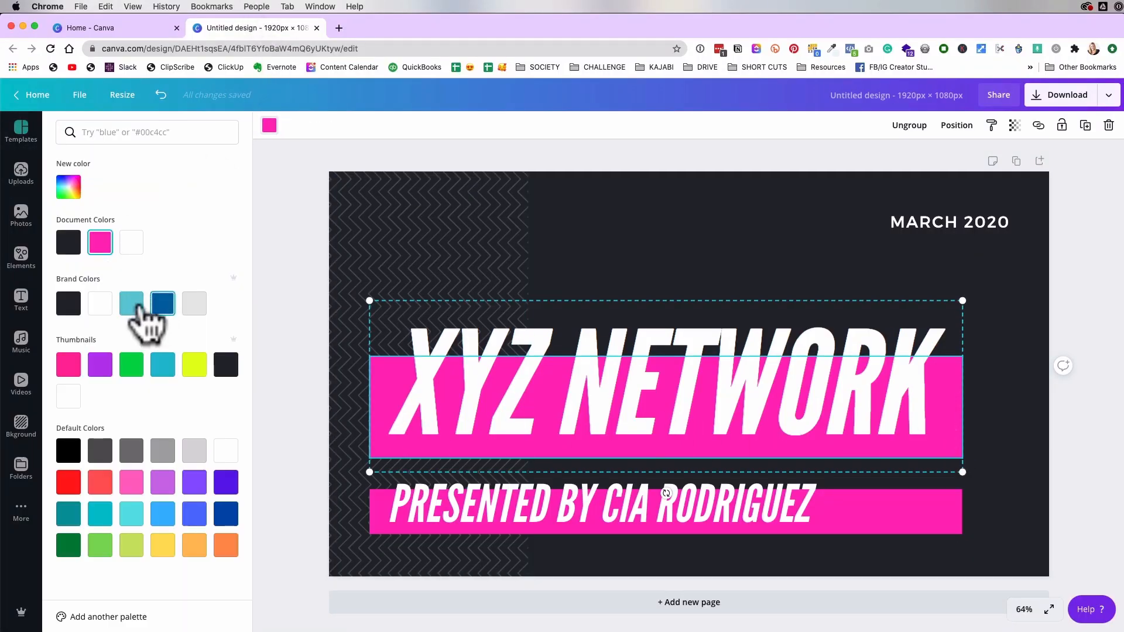
click(132, 302)
- Try yellow and blue on the bar behind the presenter line, and settle on purple from the Thumbnails palette
click(940, 521)
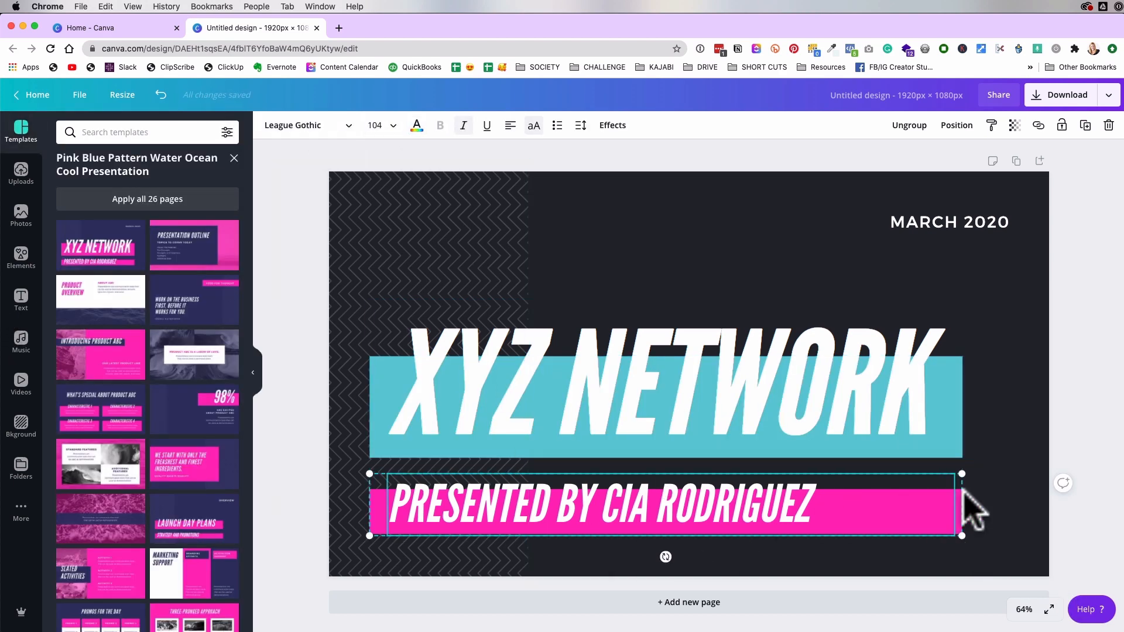
click(386, 521)
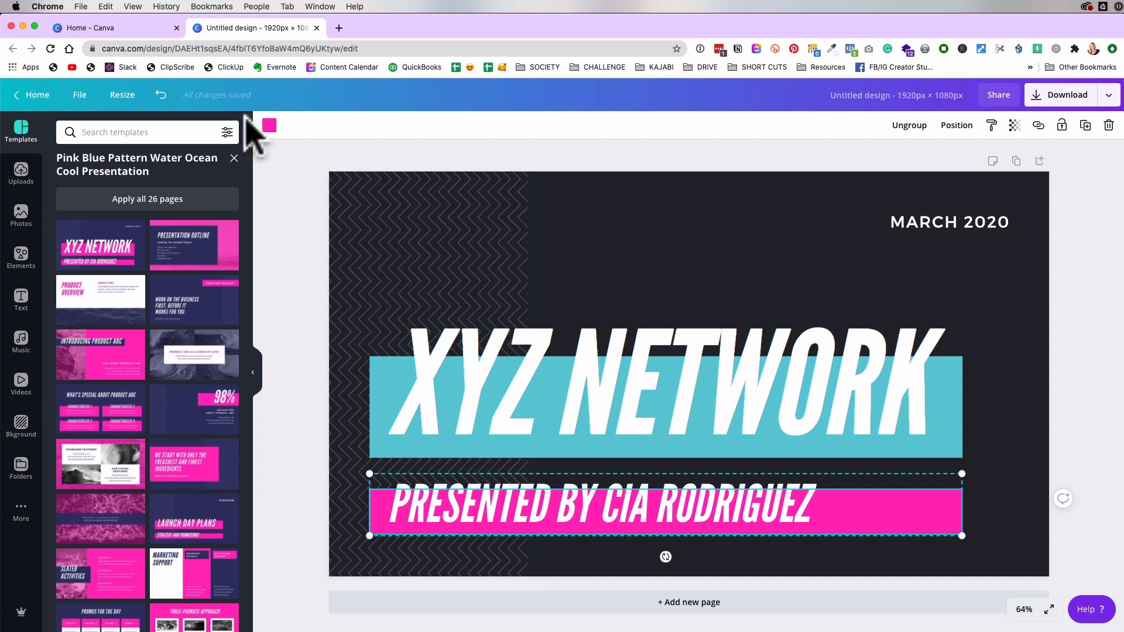
click(270, 125)
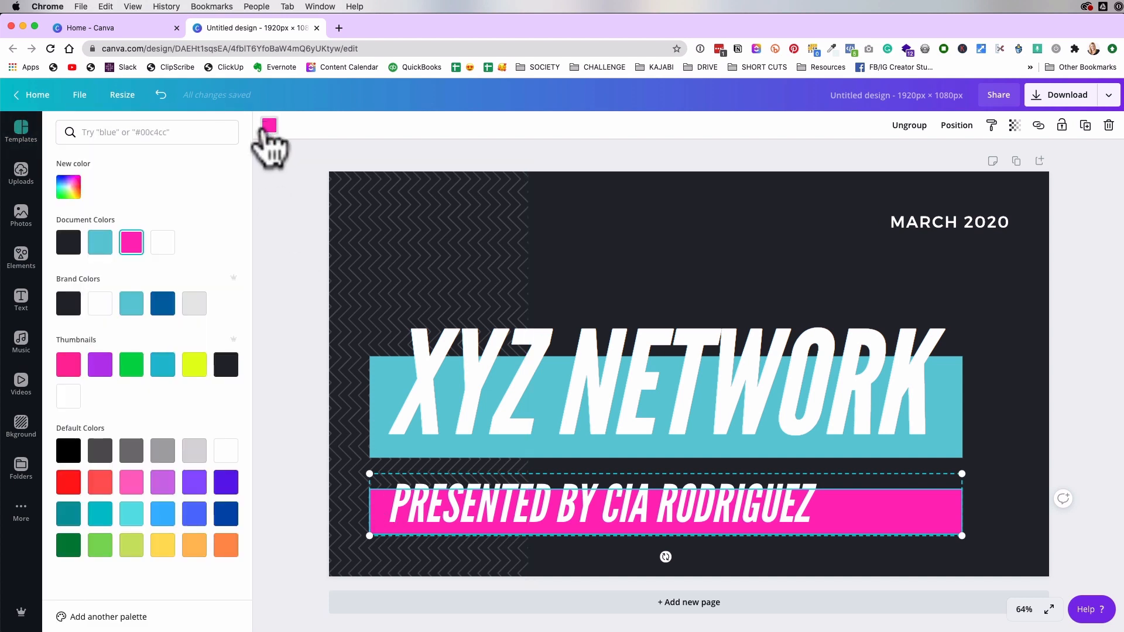
click(194, 365)
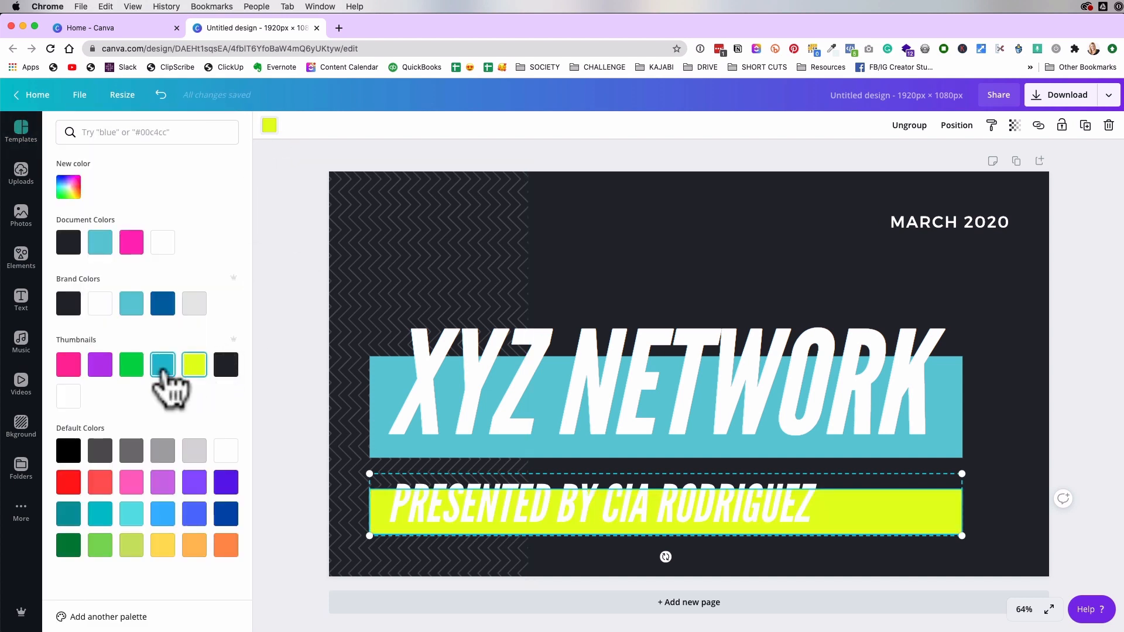
click(162, 366)
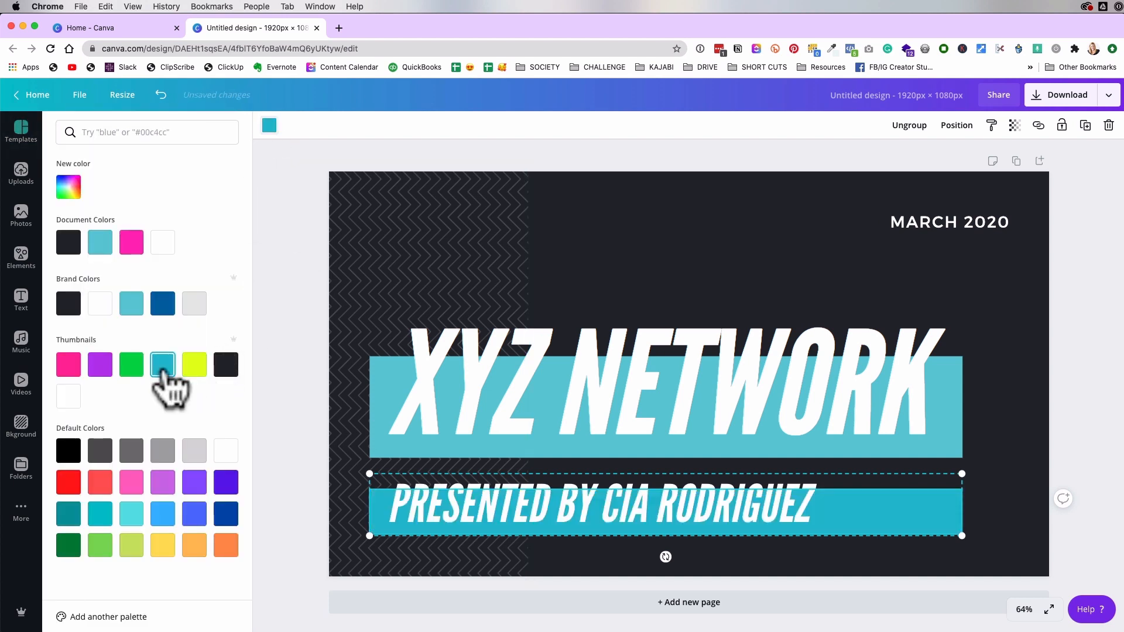
click(100, 365)
- Delete the "MARCH 2020" date text from the title design
double_click(913, 226)
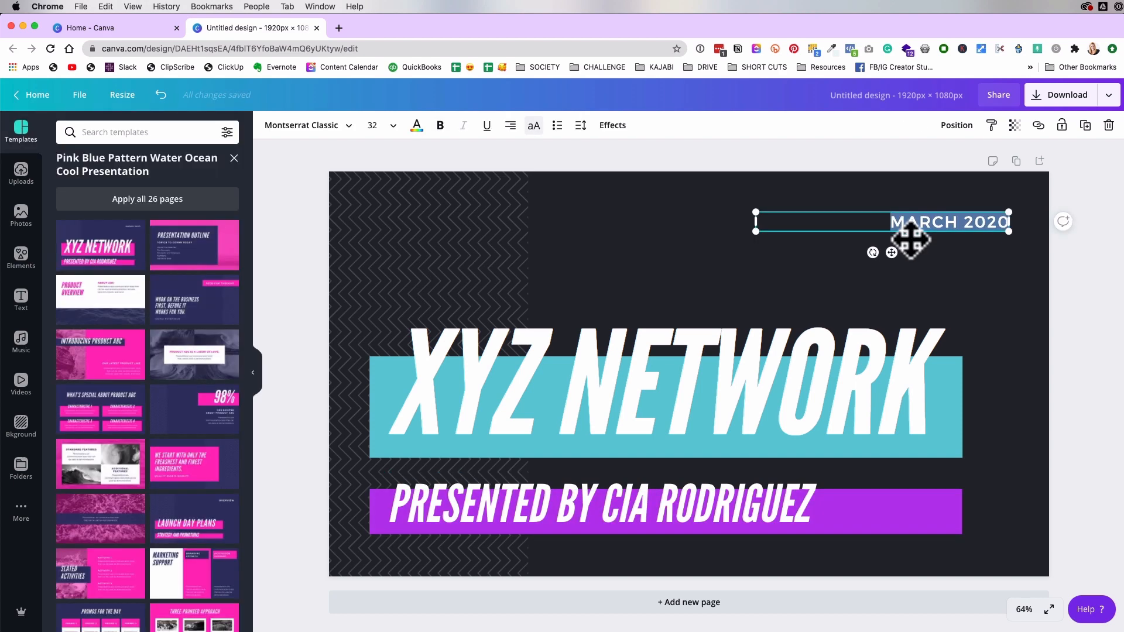
click(1087, 283)
click(962, 222)
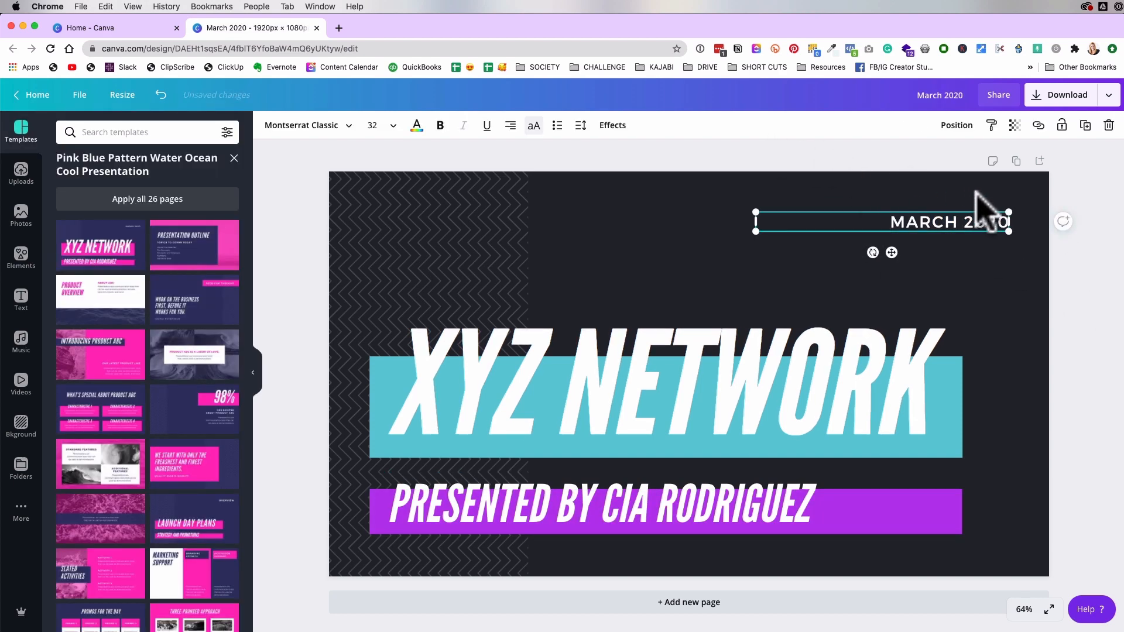
click(1107, 126)
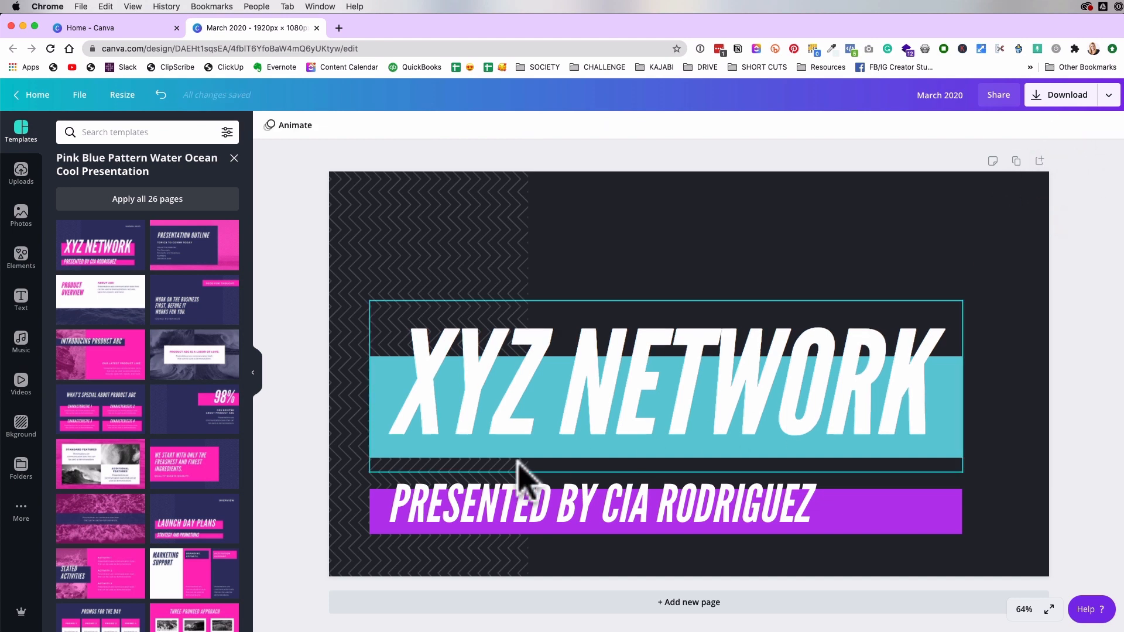
- Replace the "XYZ NETWORK" heading text with "SLIME TIME"
click(522, 410)
click(710, 383)
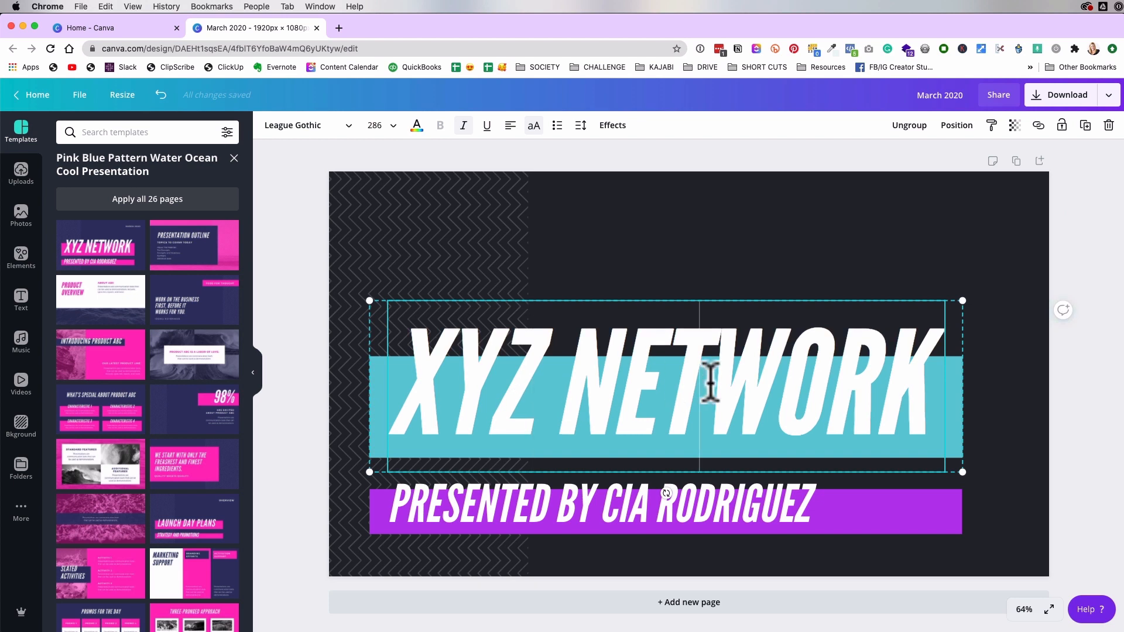
double_click(838, 378)
drag(920, 377, 410, 380)
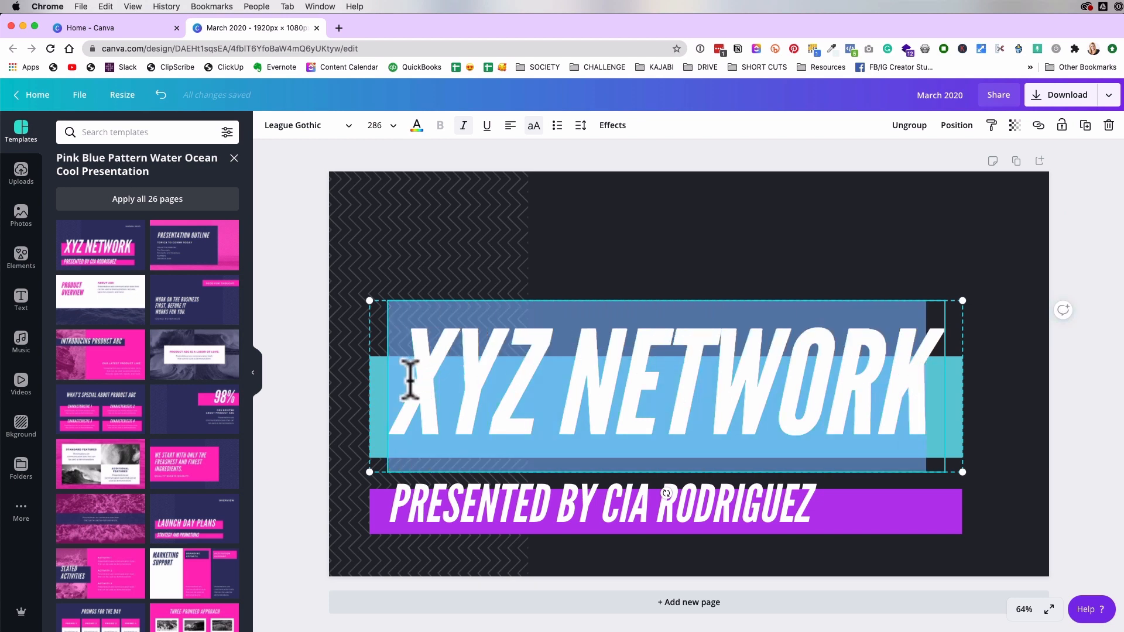
text(SLIME)
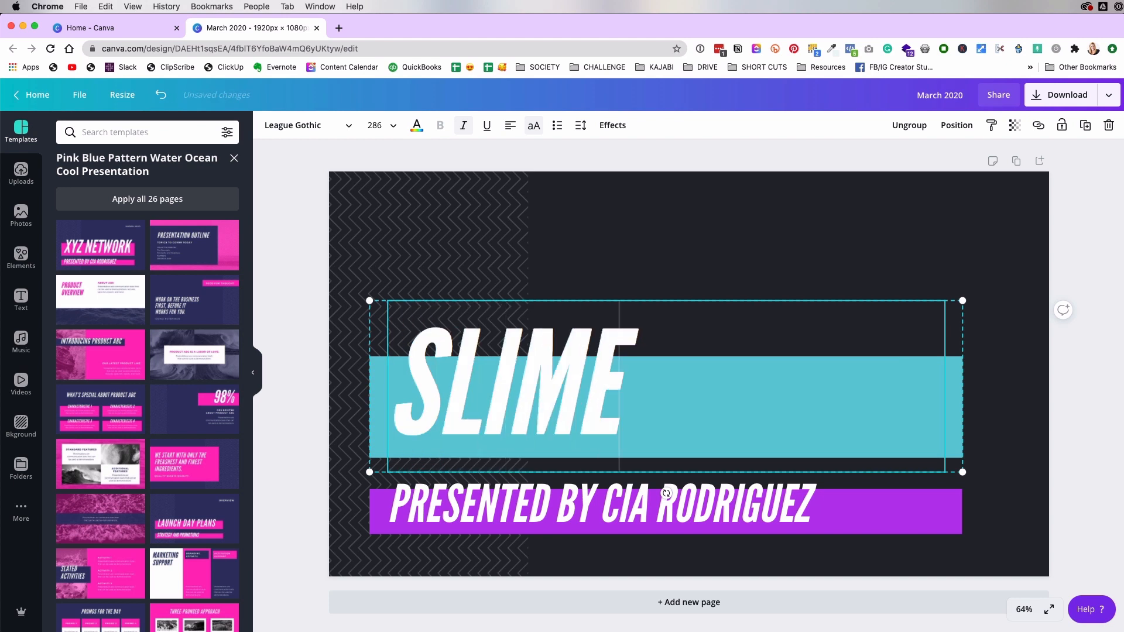
text( TIME)
- Replace the presenter line on the purple bar with "2020"
click(557, 529)
click(553, 515)
text(2020)
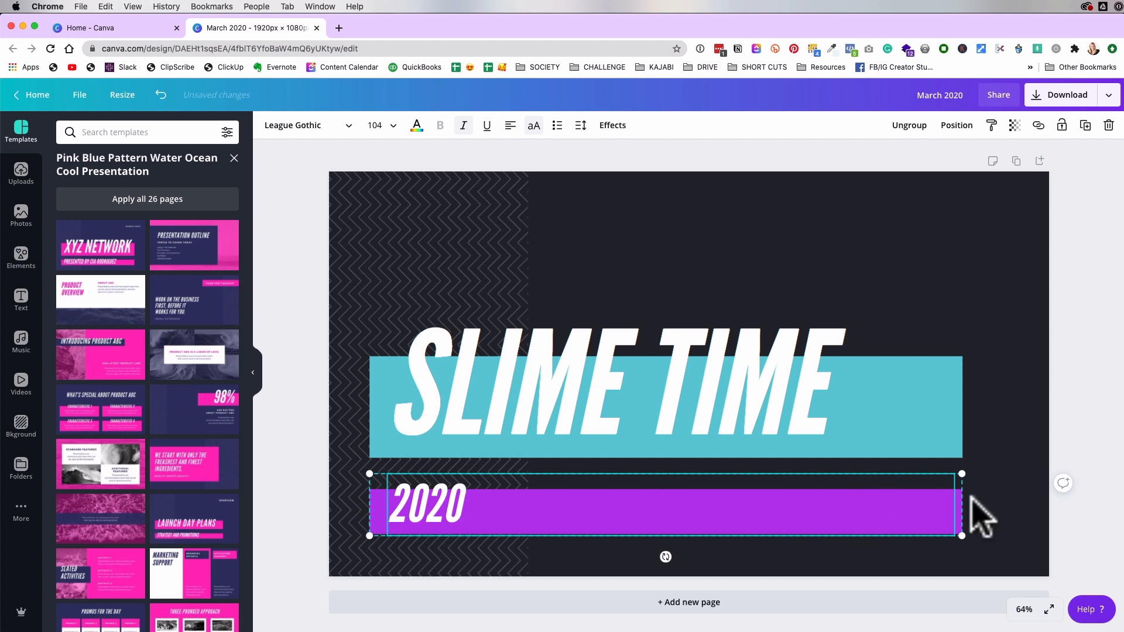
- Scale down the "2020" line together with its purple bar, and ungroup the two elements
drag(962, 534, 700, 549)
right_click(597, 496)
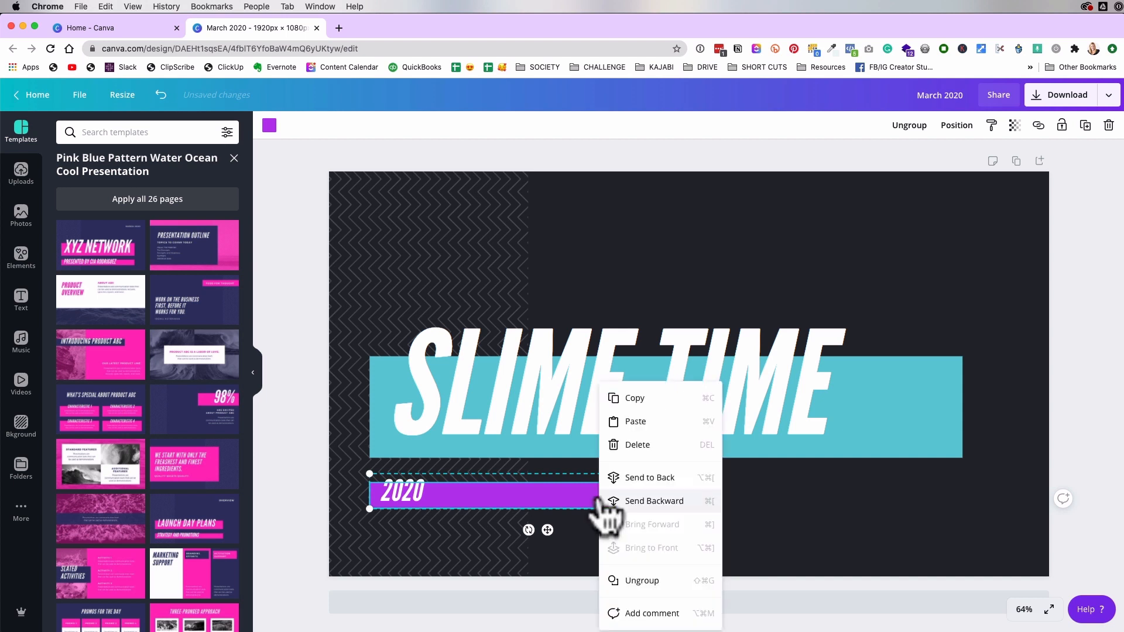
click(635, 581)
- Narrow the "2020" text box and reshape the purple bar into a short, taller block behind the year
click(666, 535)
click(684, 494)
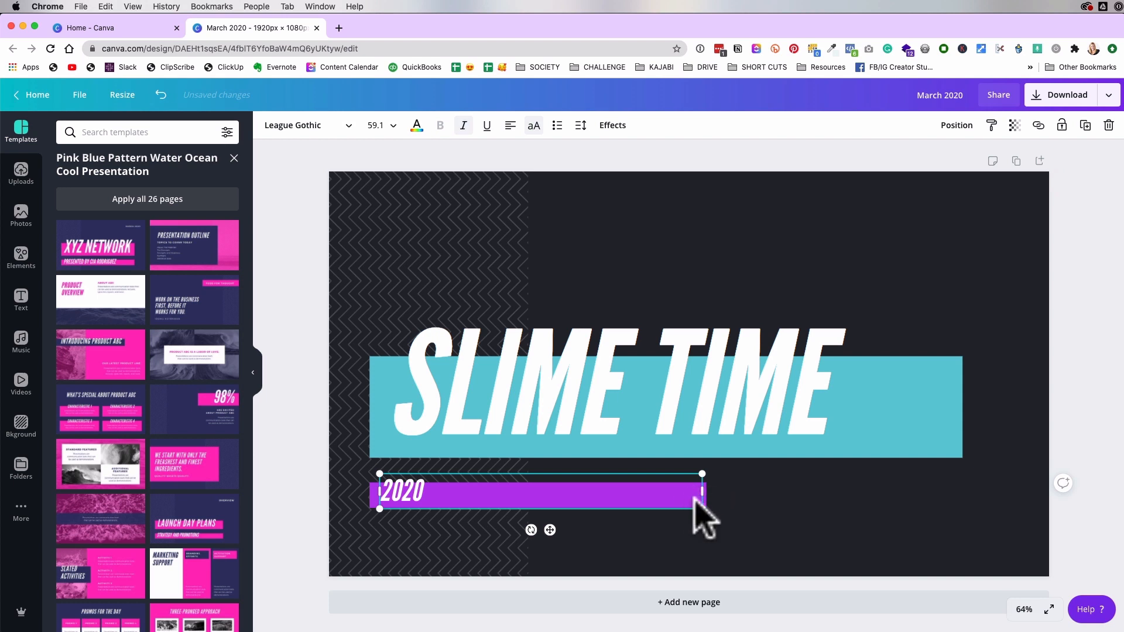
drag(701, 497, 604, 497)
click(667, 504)
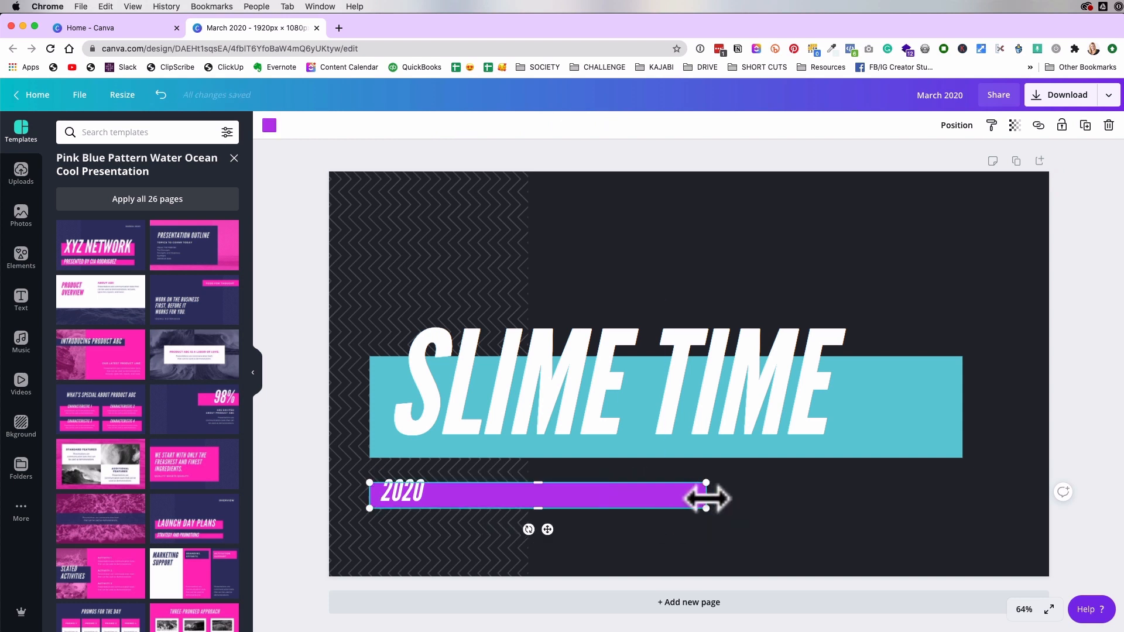
drag(688, 506, 446, 532)
- Enlarge the "2020" text to size 104 and fit the purple block around it with even margins
click(414, 502)
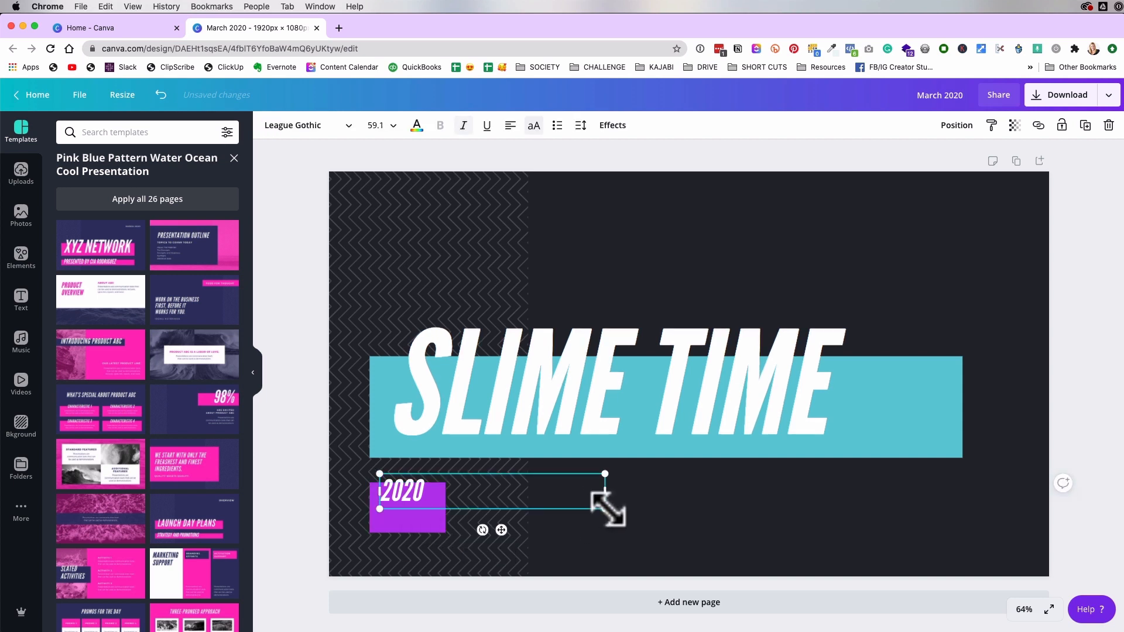
drag(605, 508, 705, 555)
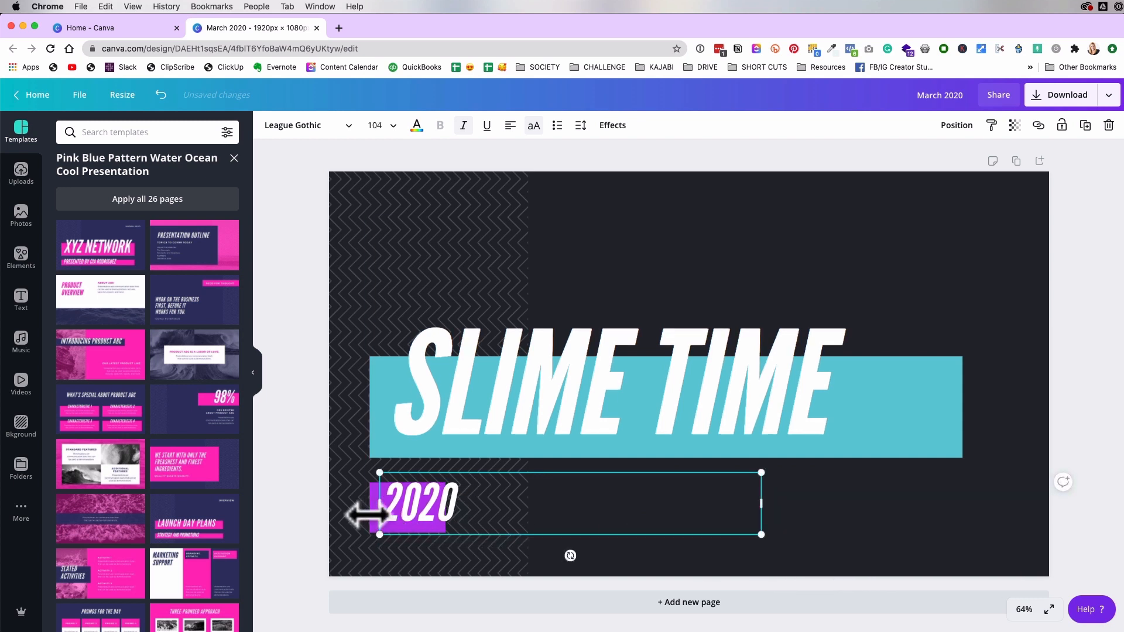
click(842, 508)
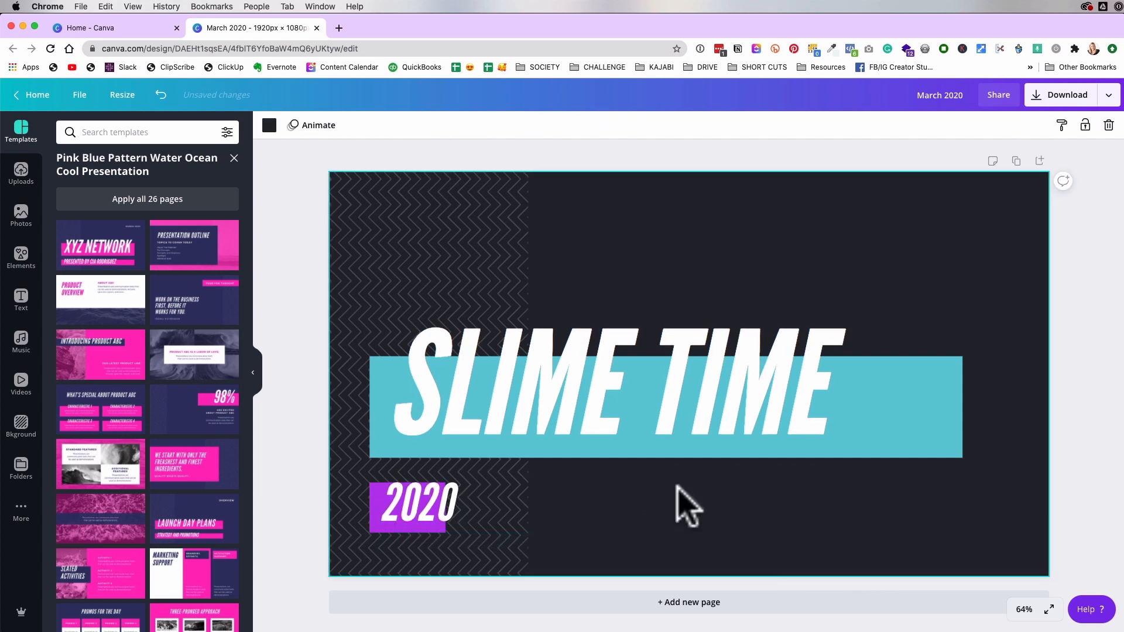
click(419, 505)
drag(445, 507, 419, 513)
click(948, 411)
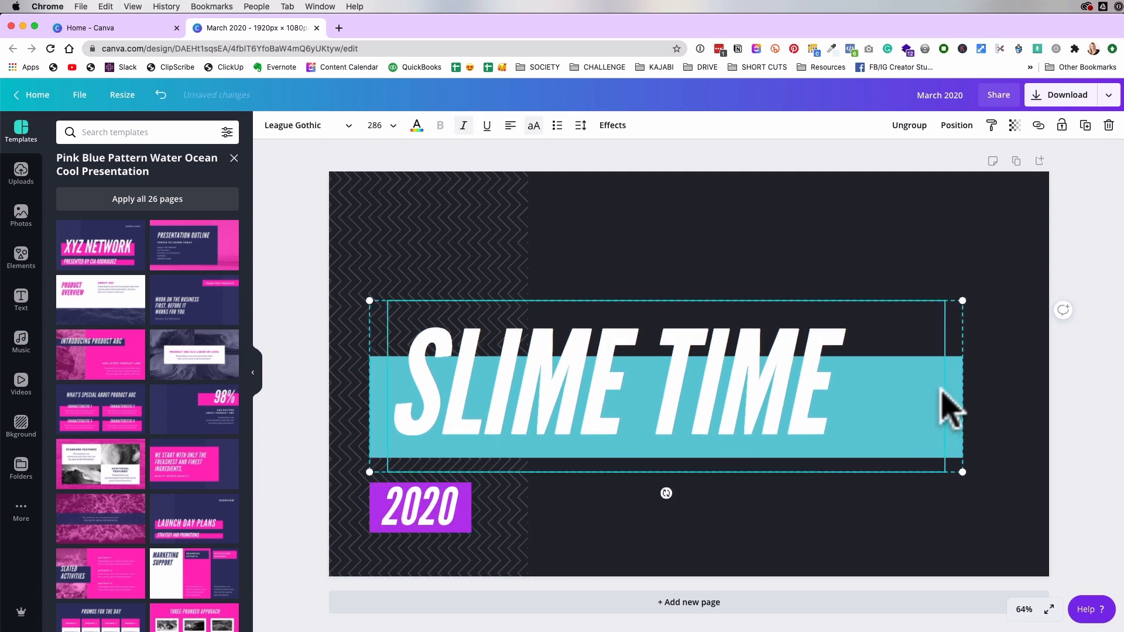
click(1023, 350)
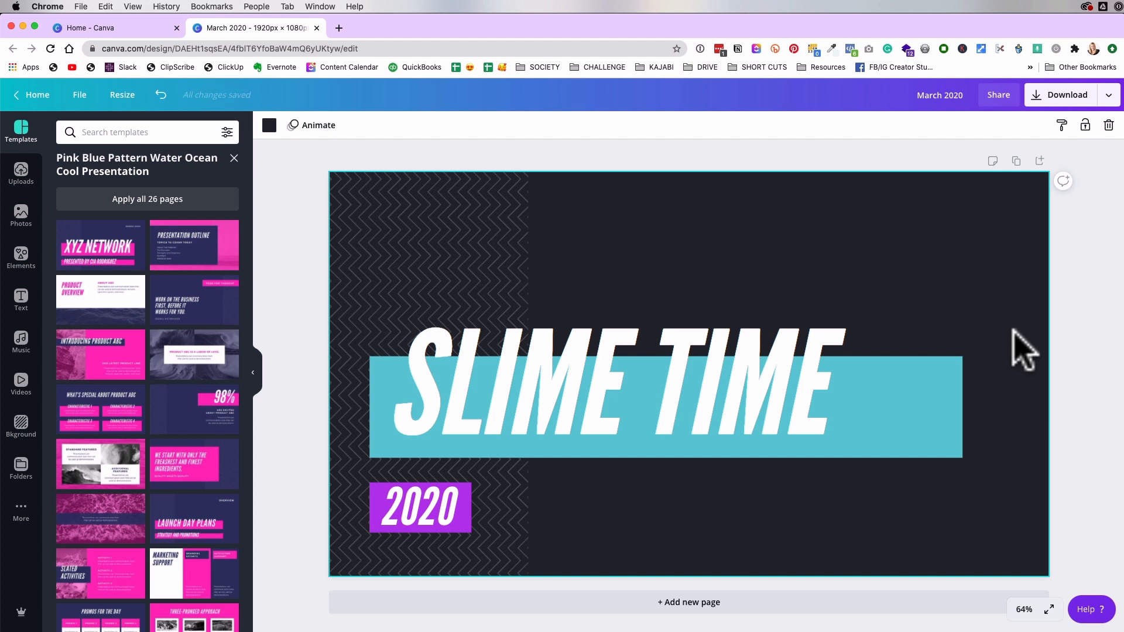
- Download the title design as a PNG at 1920 x 1080 px and return to the design
click(1065, 98)
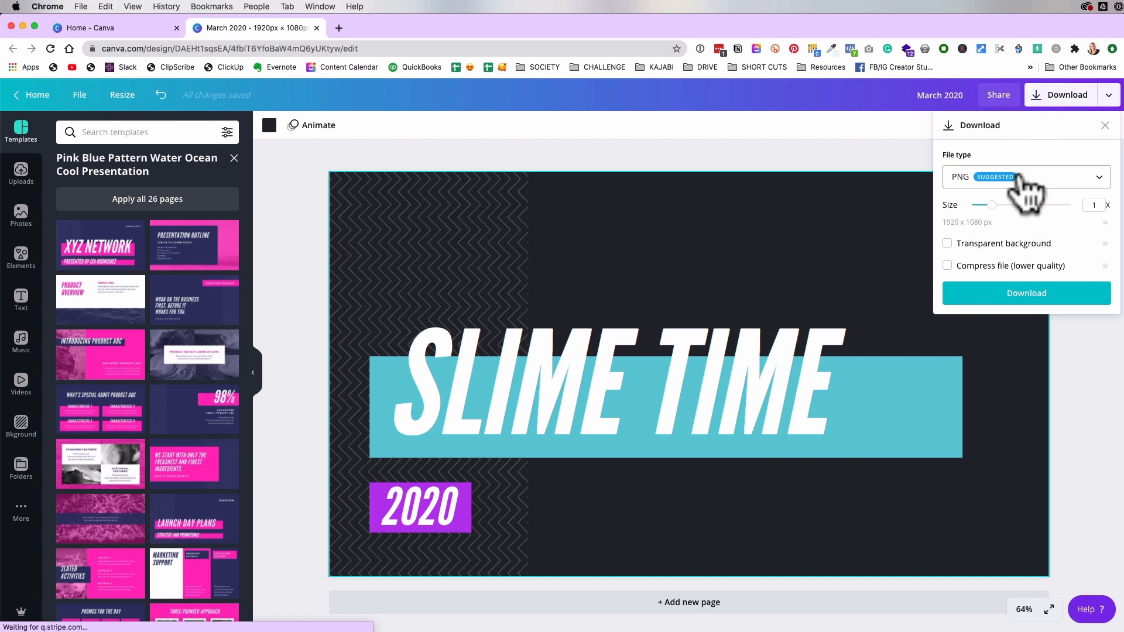
click(1048, 181)
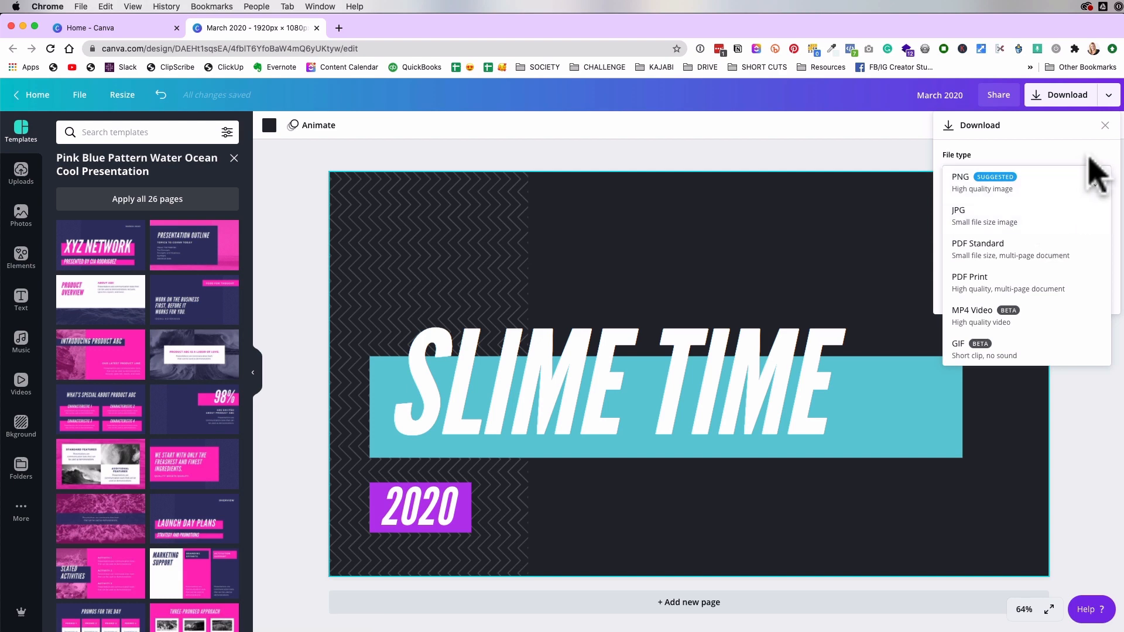
click(995, 178)
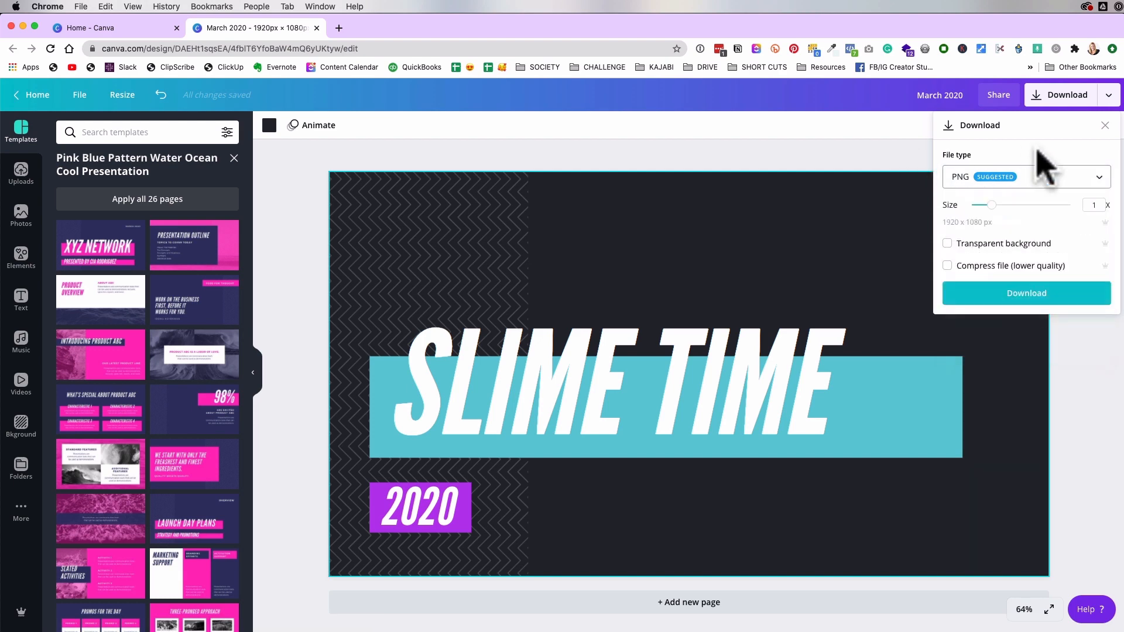
click(1036, 293)
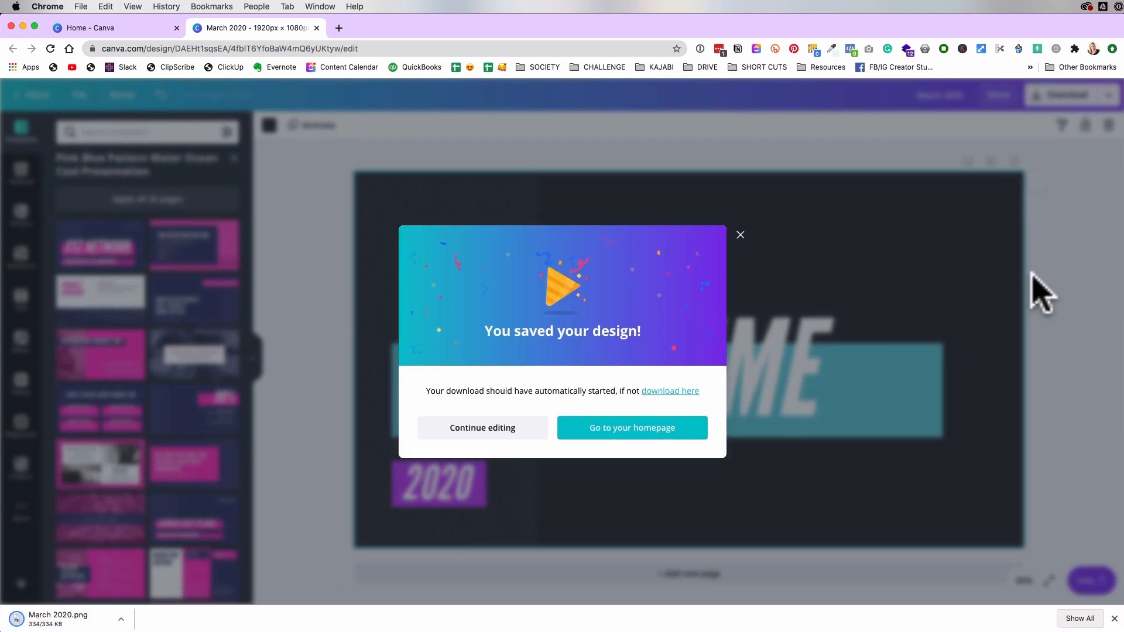
click(494, 434)
- Switch to iMovie and add March 2020.png from the Desktop above the main video, after the "Slime - Vertical Drift" title
key(super+Tab)
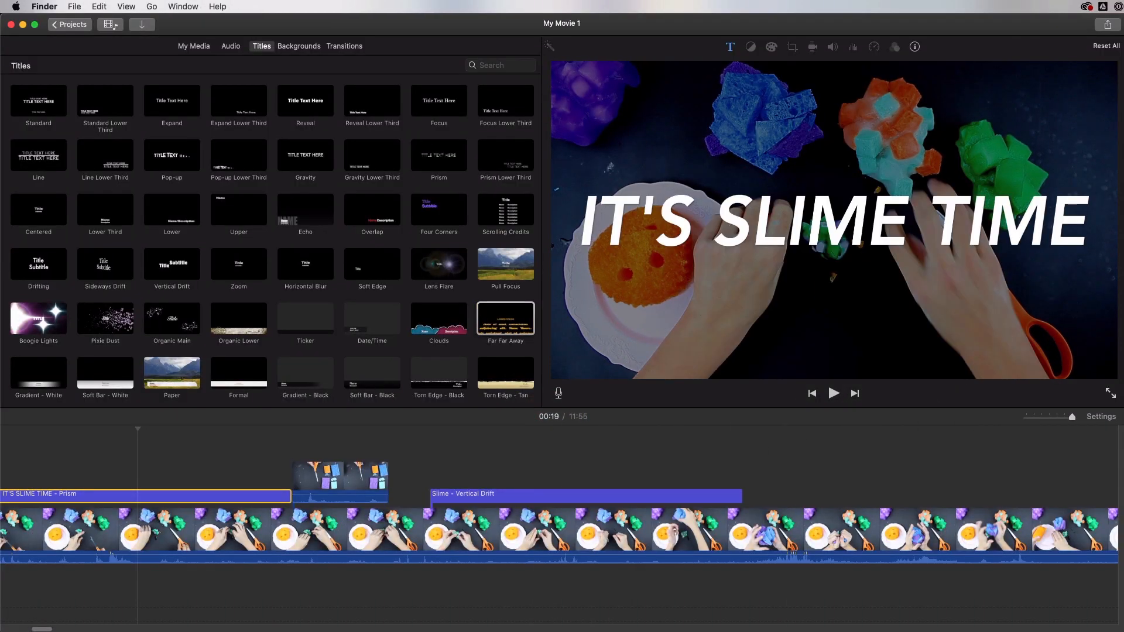
drag(1123, 152, 854, 153)
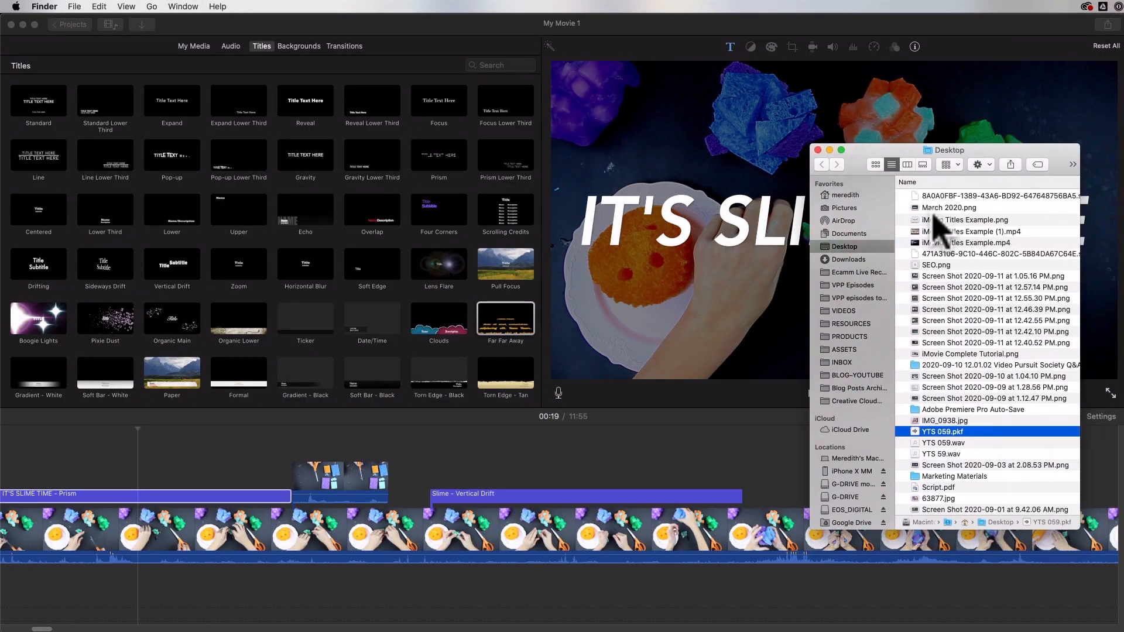
click(932, 207)
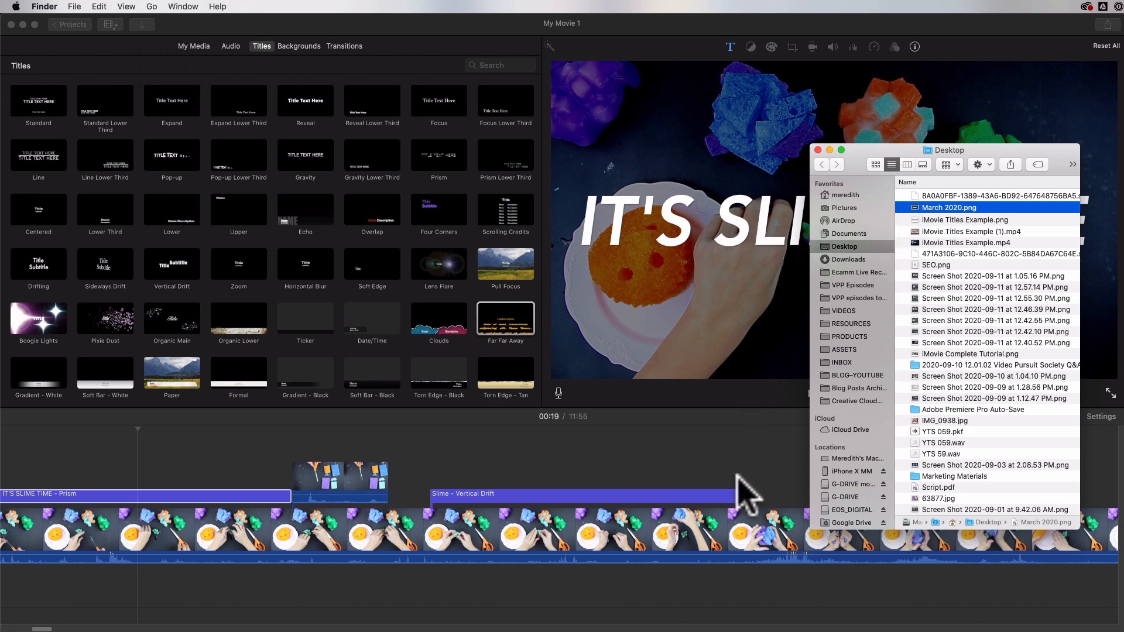
scroll(745, 489, right, 5)
drag(915, 217, 628, 484)
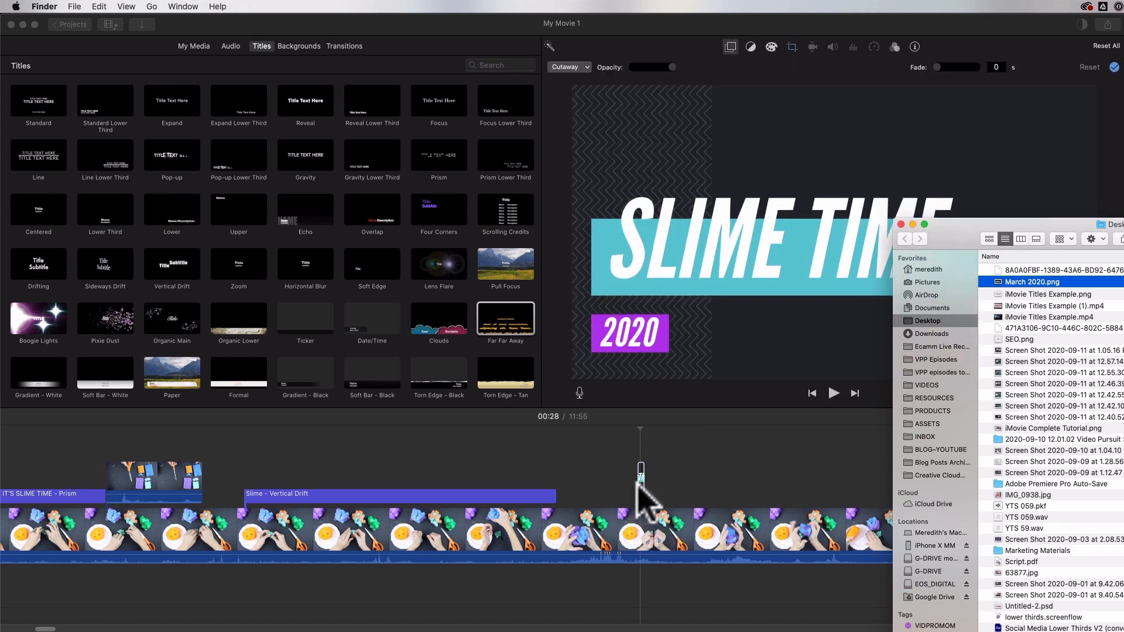
click(639, 484)
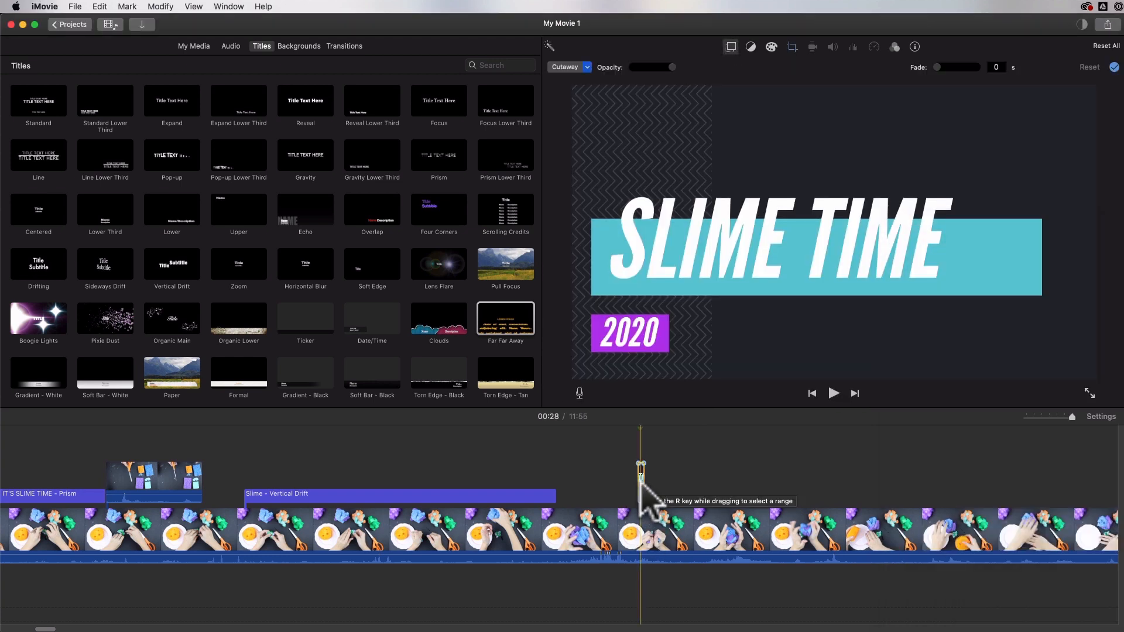
- Lengthen the SLIME TIME image clip in the timeline and check its zoom movement at several points
key(super+plus)
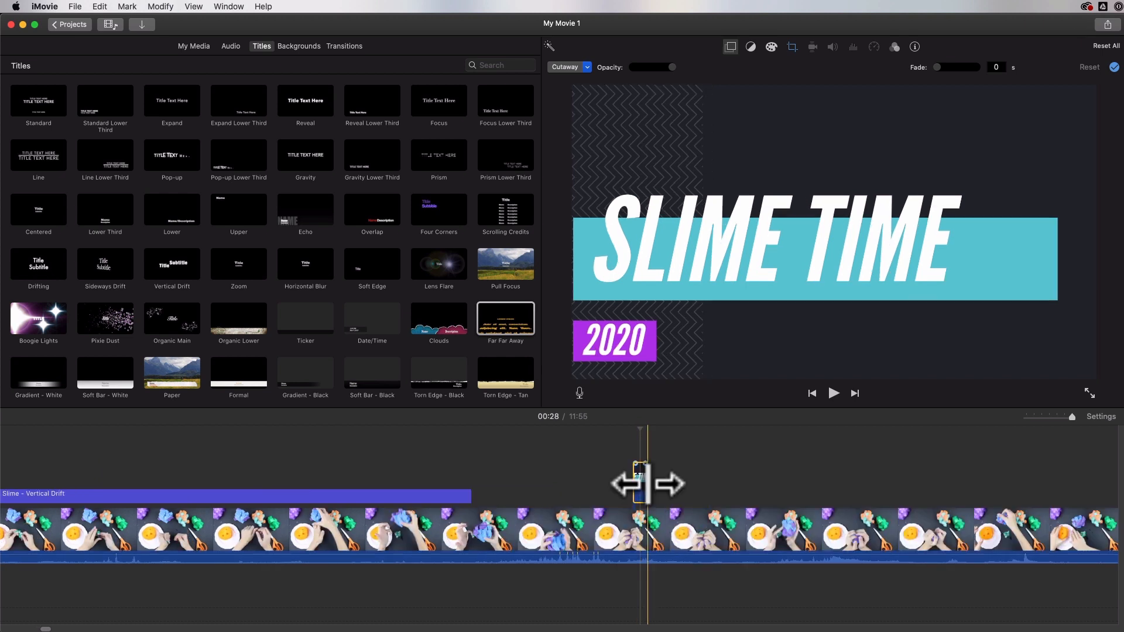
drag(645, 483, 890, 482)
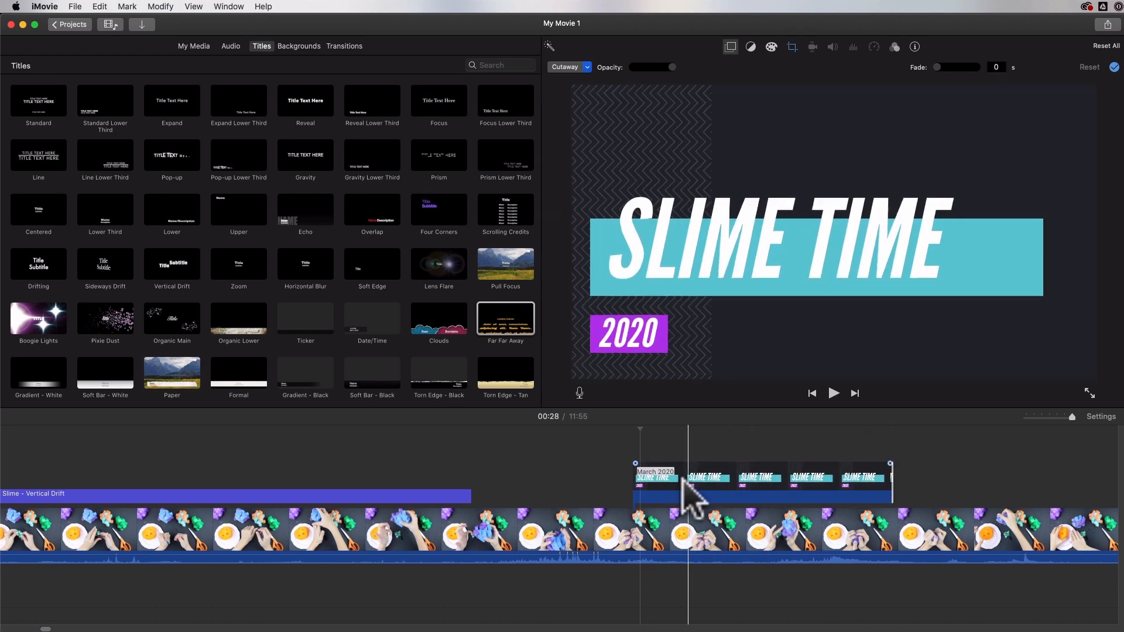
click(785, 480)
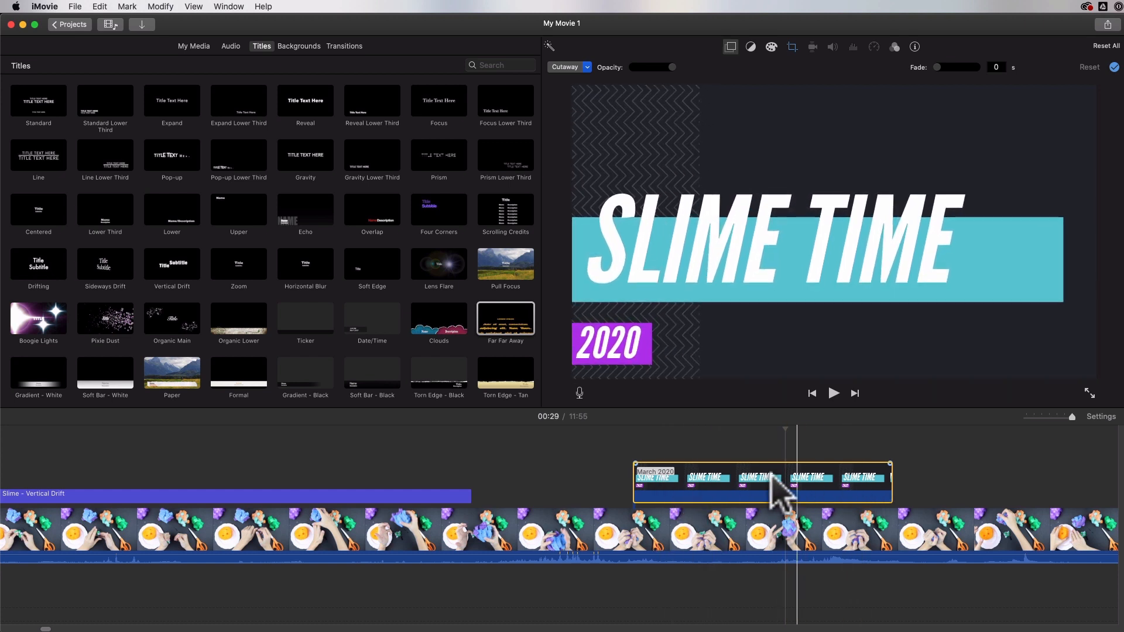
click(682, 476)
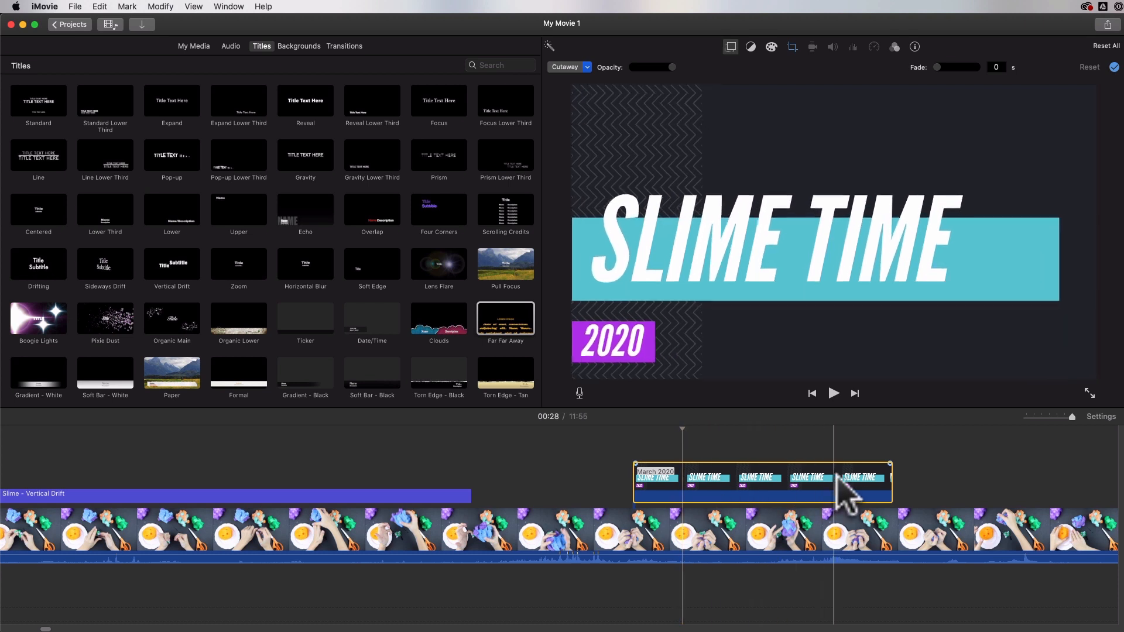
click(759, 478)
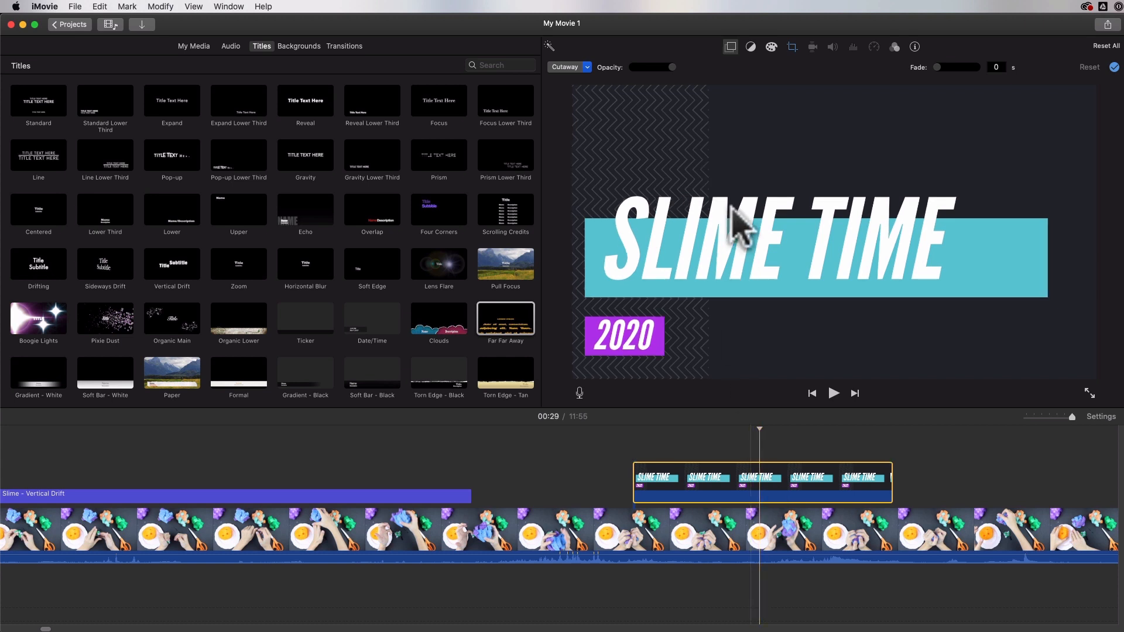
- Enlarge the Ken Burns end frame of the SLIME TIME clip to include the whole "2020" block, and play the result
click(792, 47)
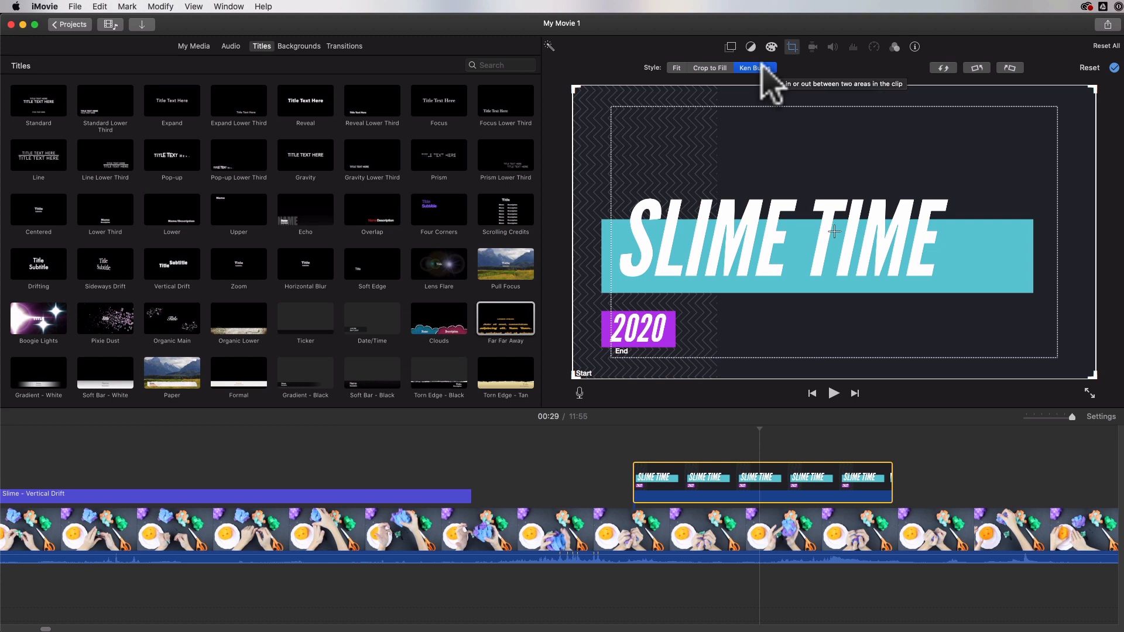
click(749, 194)
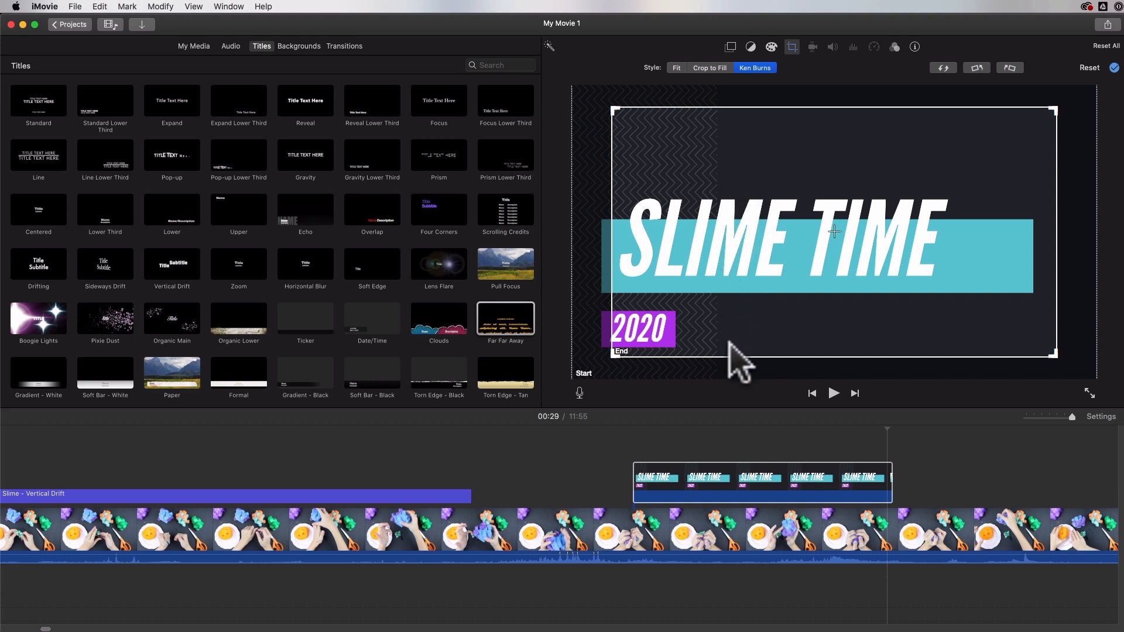
click(578, 338)
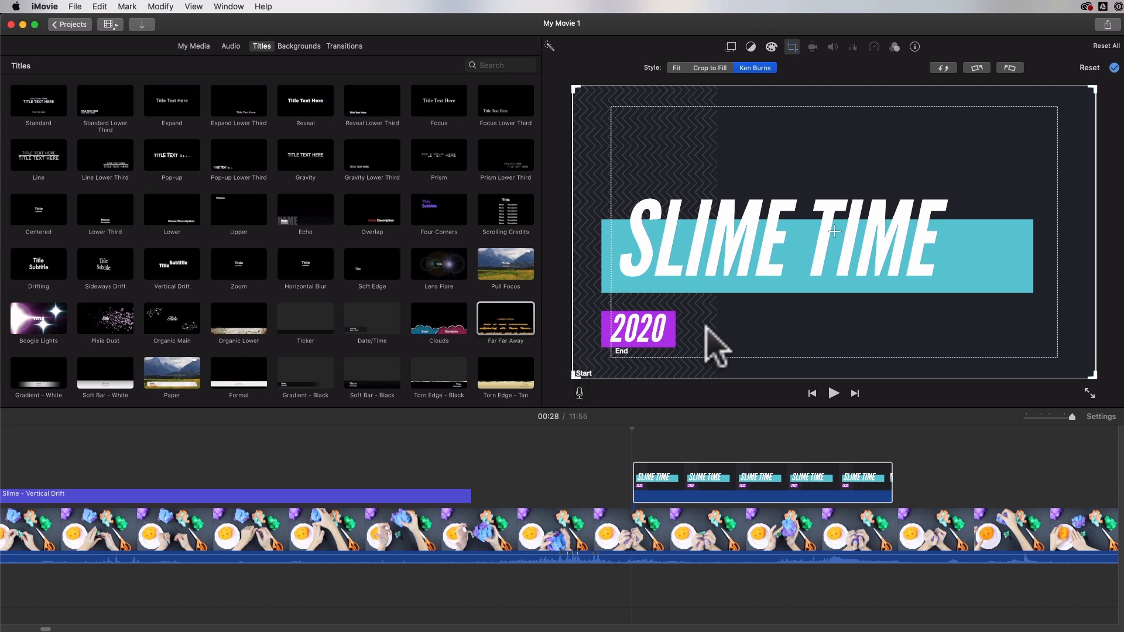
click(705, 327)
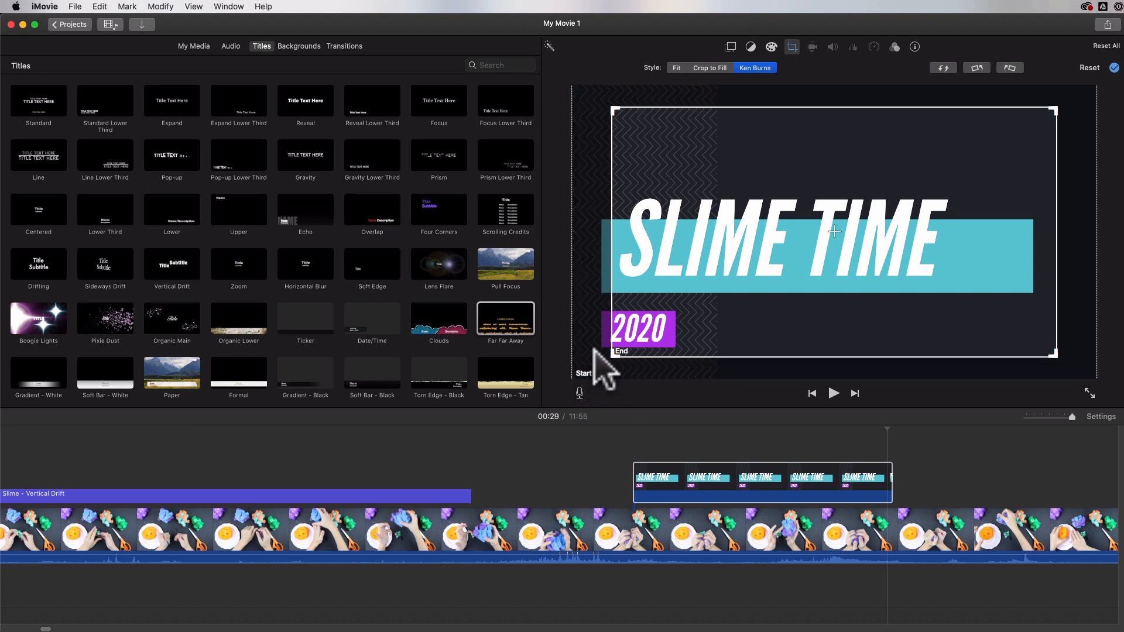
click(598, 362)
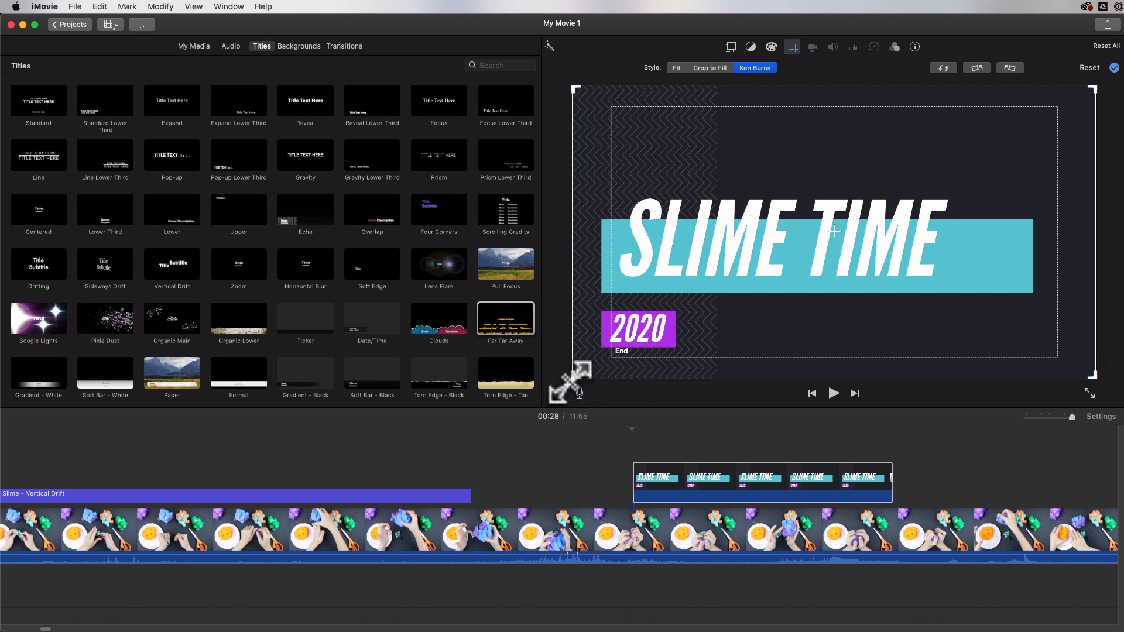
click(627, 342)
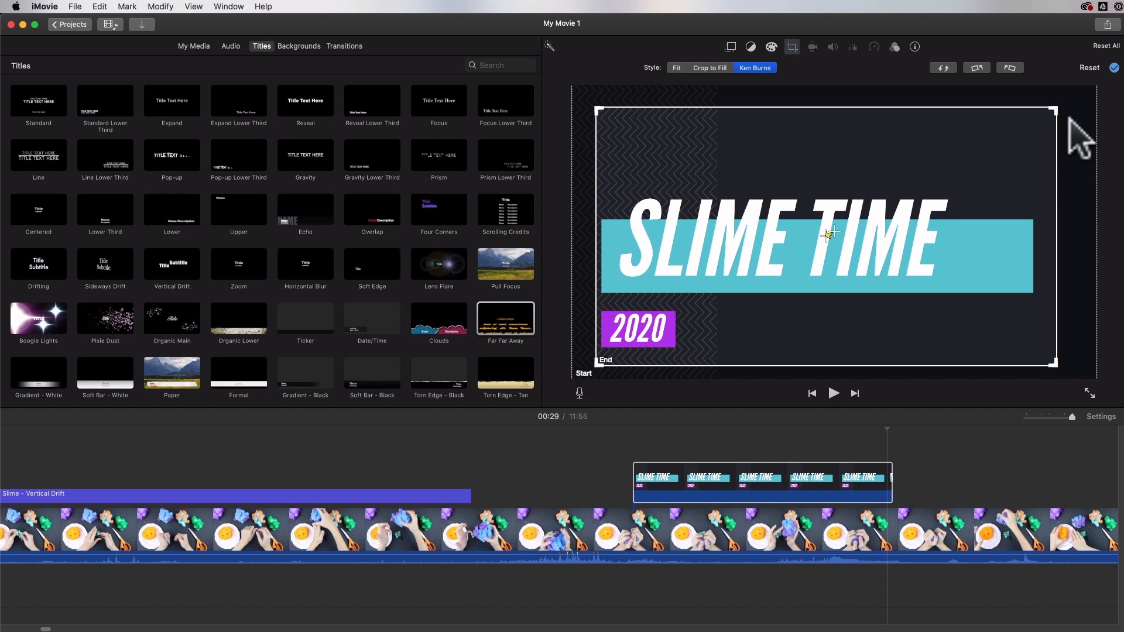
drag(1051, 110, 1068, 100)
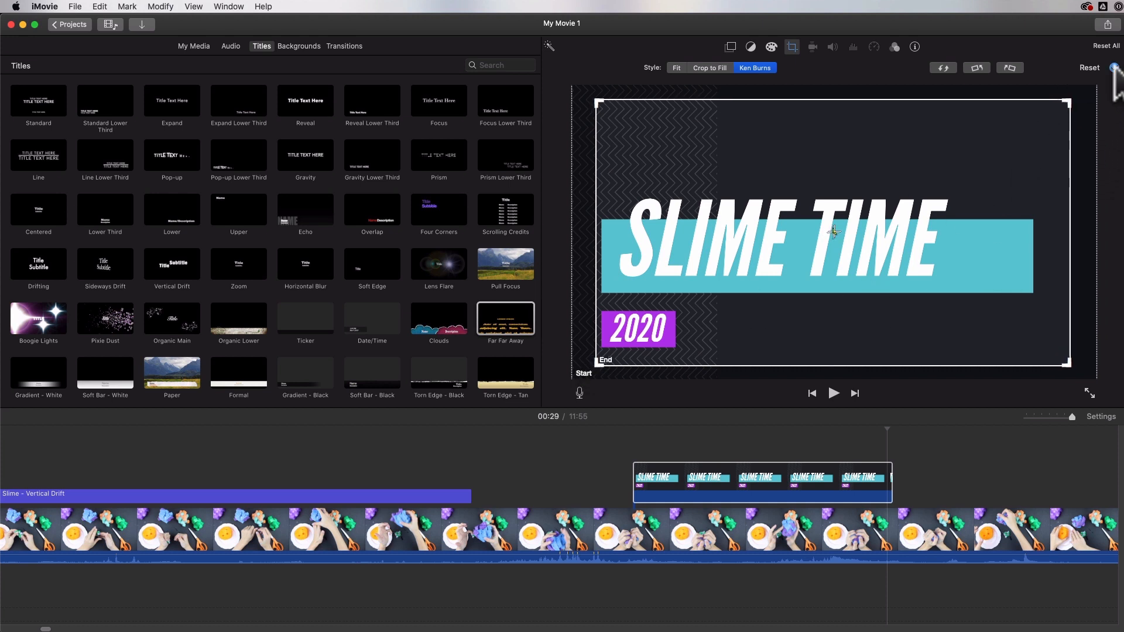
click(1114, 68)
click(606, 463)
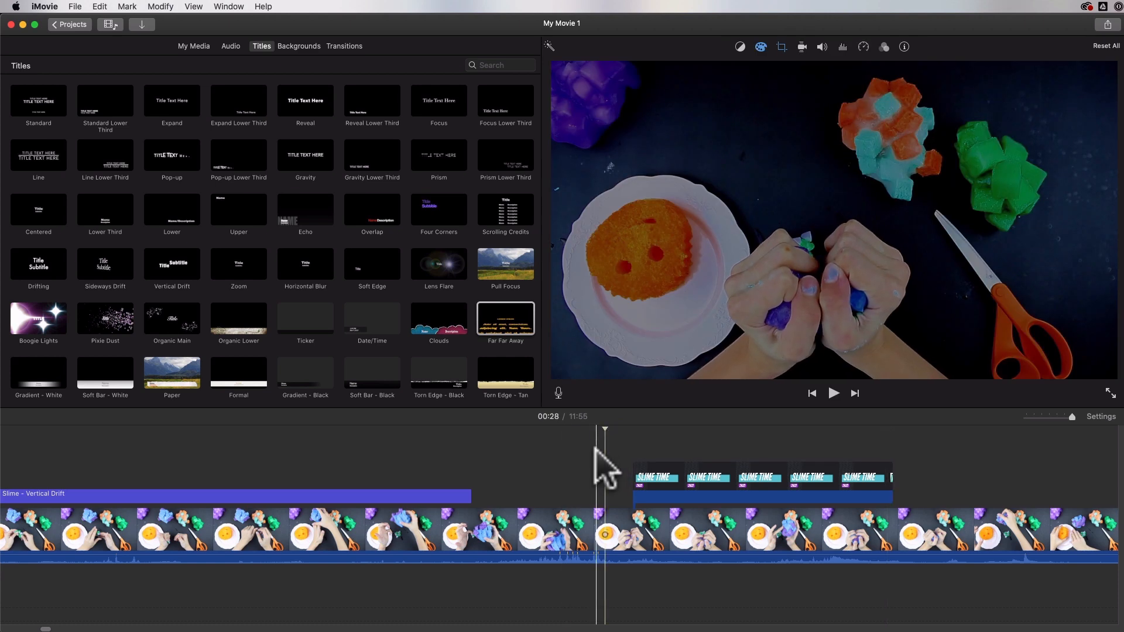
key(space)
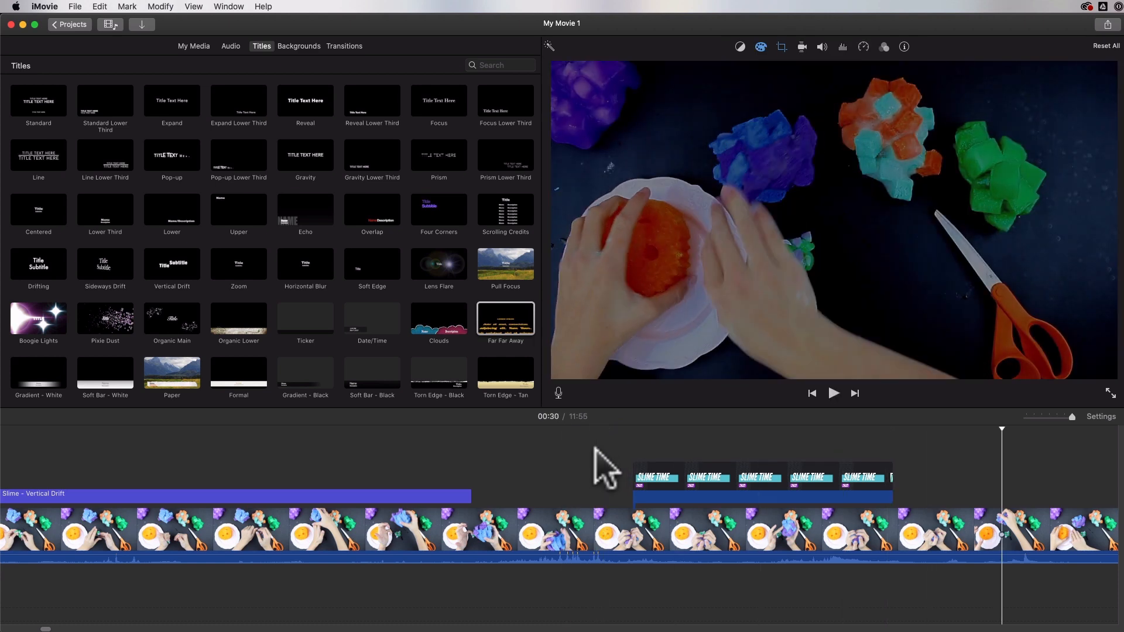
- Shorten the SLIME TIME image clip and play its zoom, and extend the clip again for a slower zoom
click(697, 477)
drag(891, 478, 678, 494)
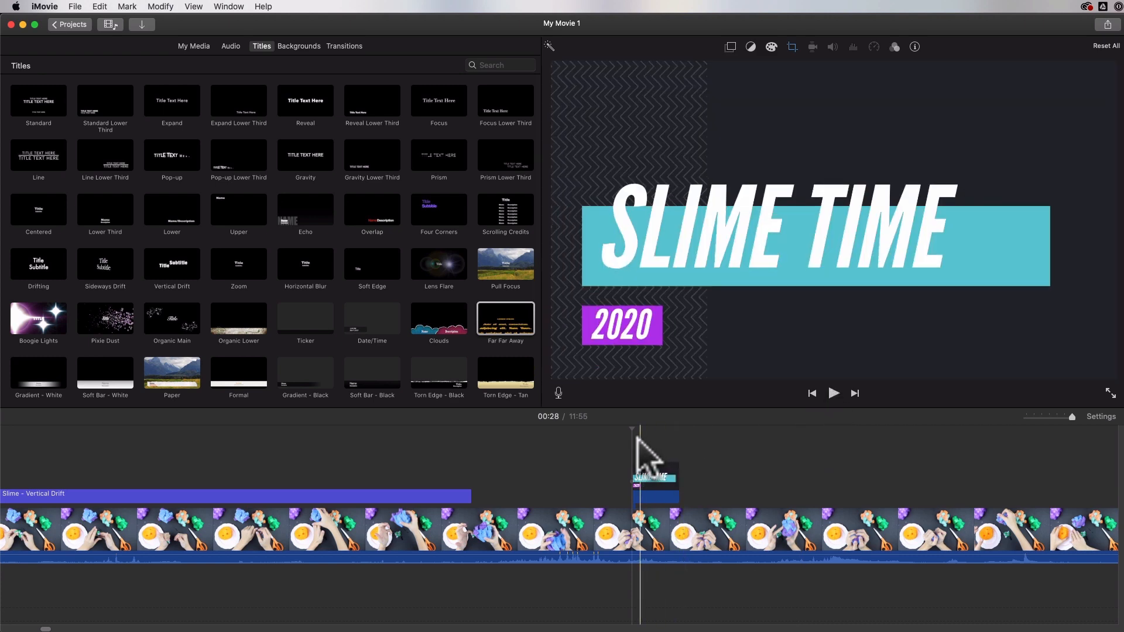
click(833, 393)
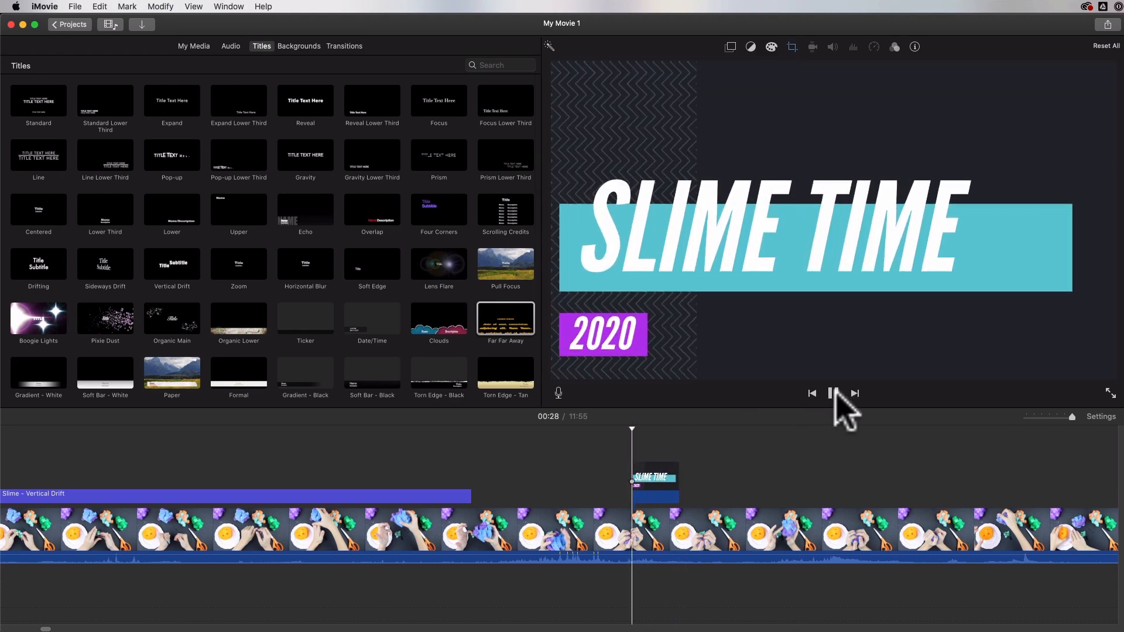
click(837, 395)
drag(679, 487, 843, 483)
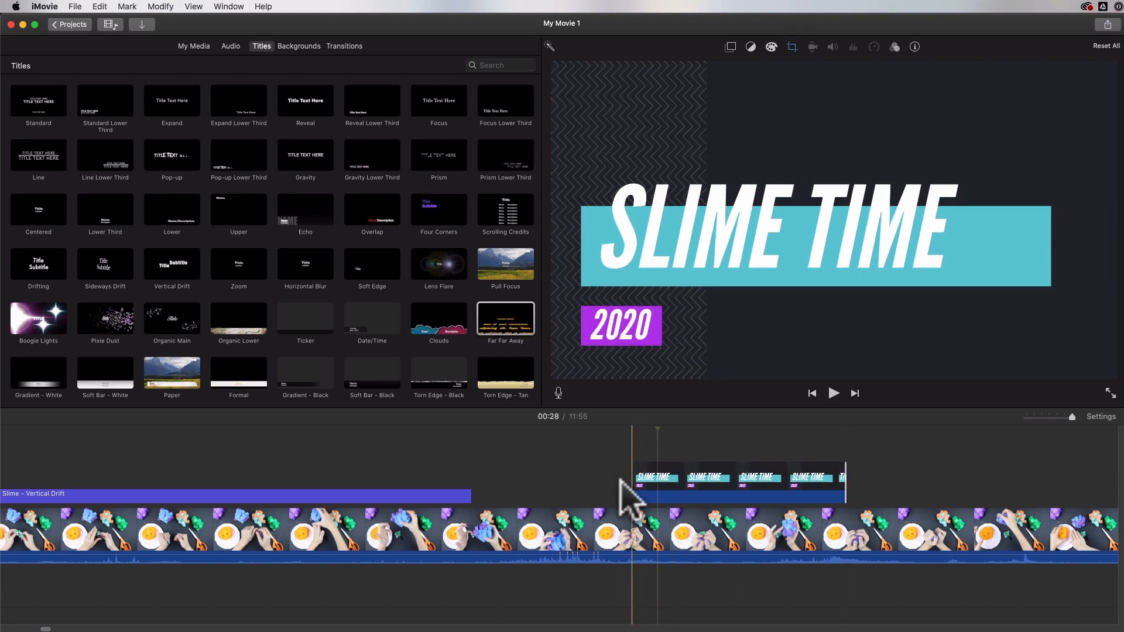
click(747, 481)
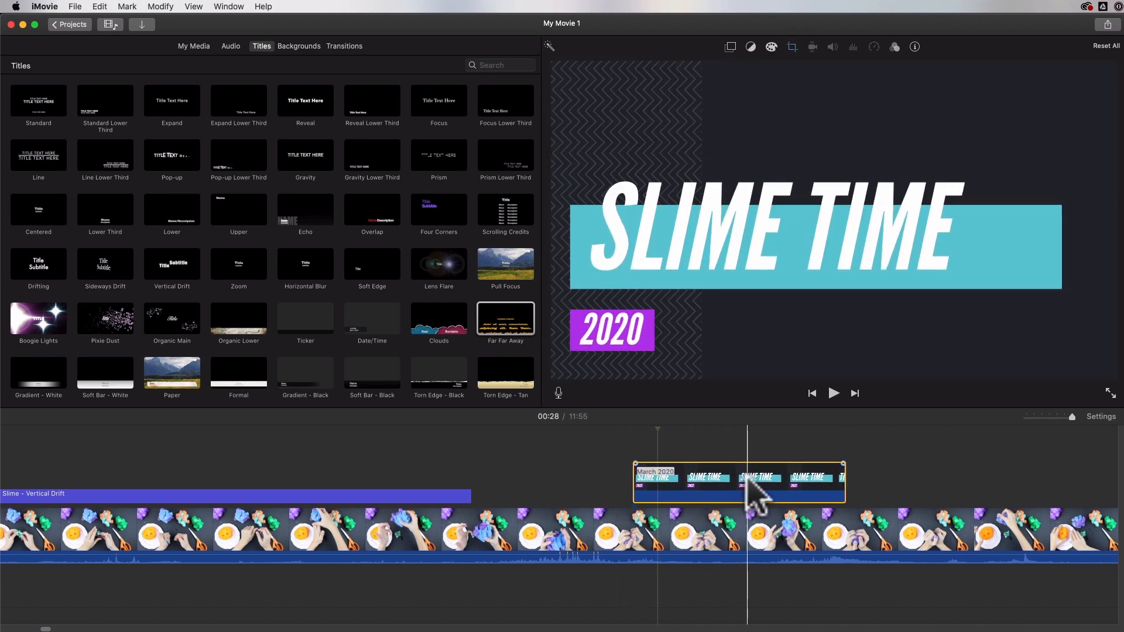
- Play the "My iMovie" Earth title clip above the main video in iMovie and stop the playback
key(super+Tab)
key(super+Tab)
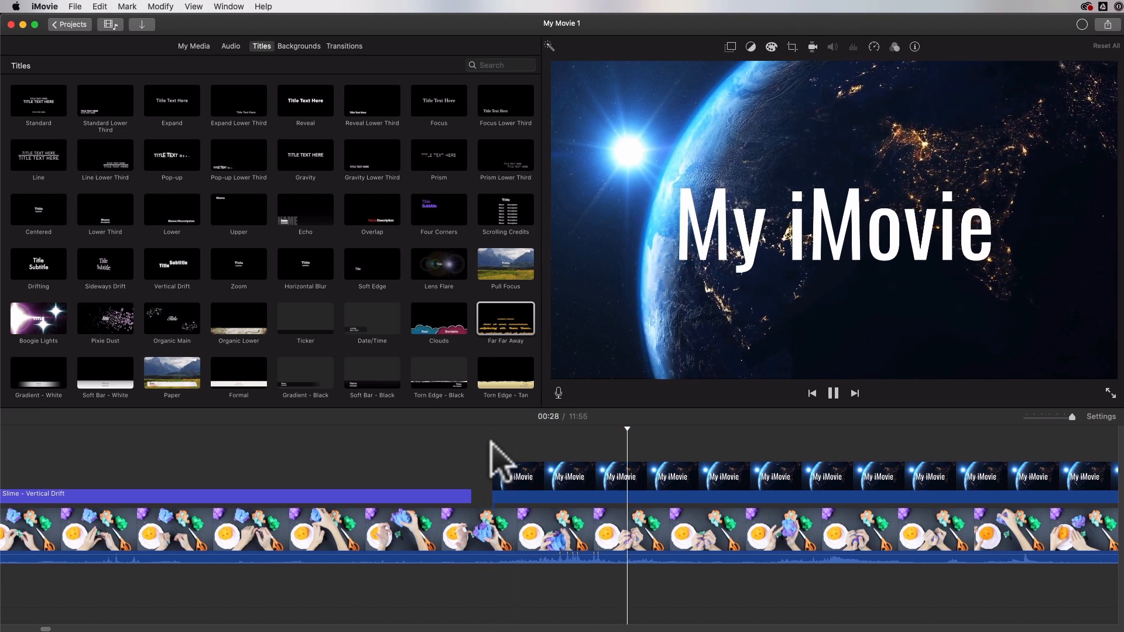
key(space)
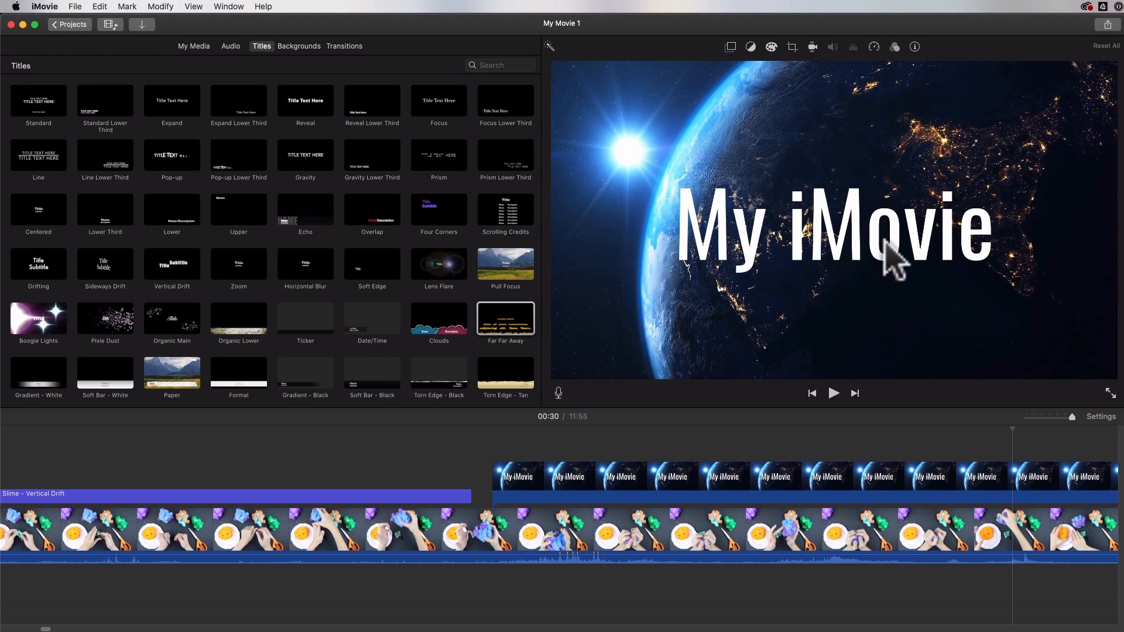
- Switch to Canva and apply the Earth-from-space video template to the blank 1920px × 1080px design
key(super+Tab)
key(super+Tab)
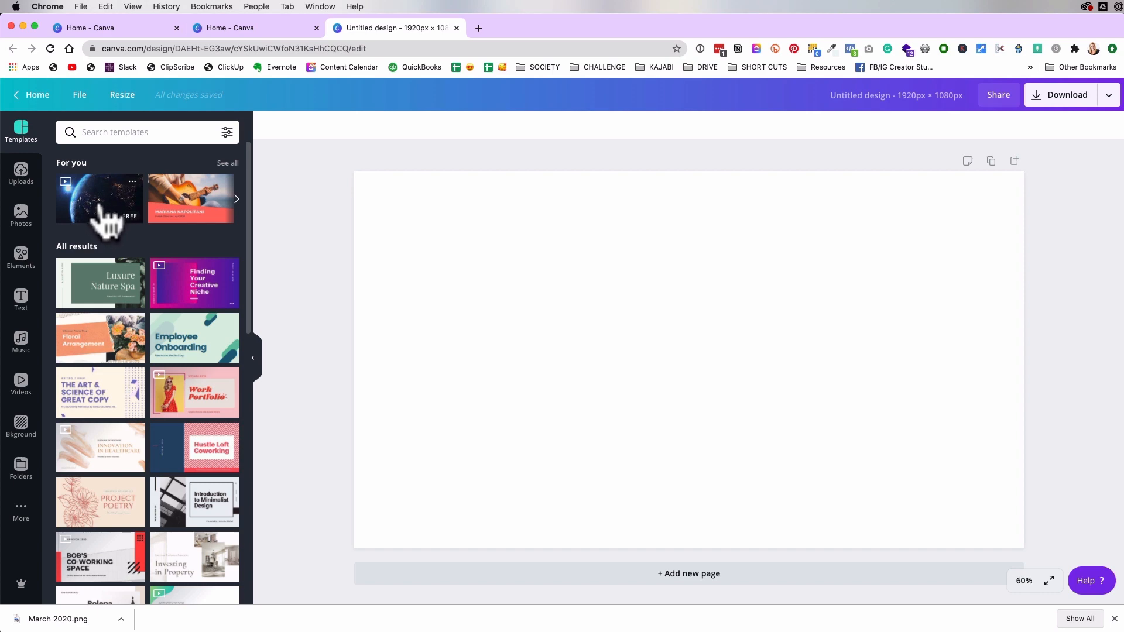
click(106, 221)
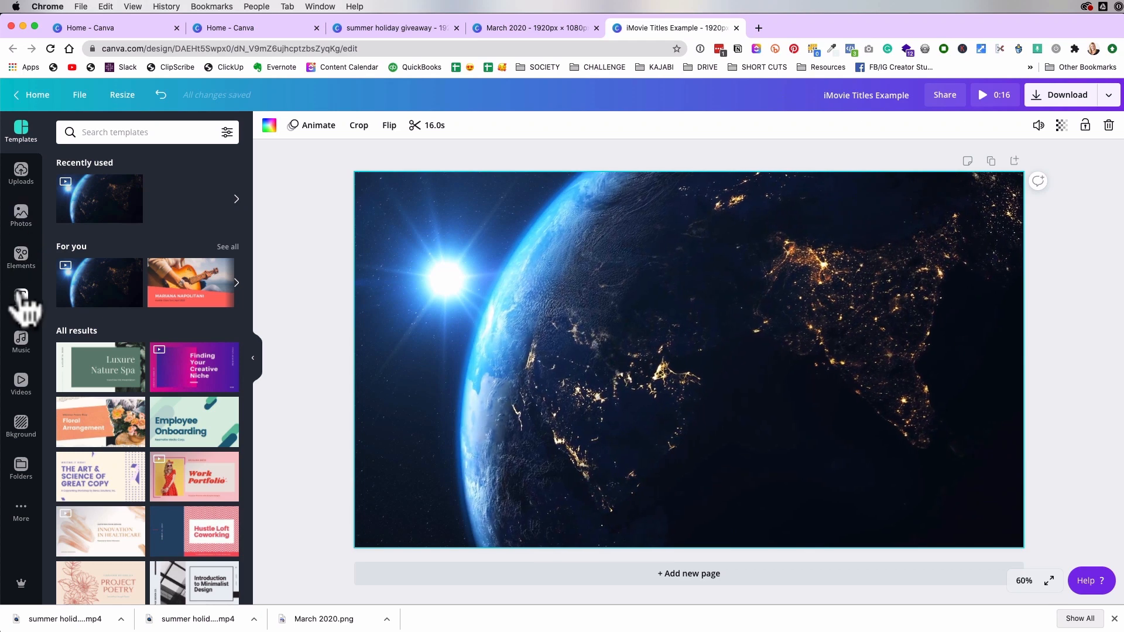
- Add a heading reading "My iMovie" over the Earth video and enlarge it
click(22, 300)
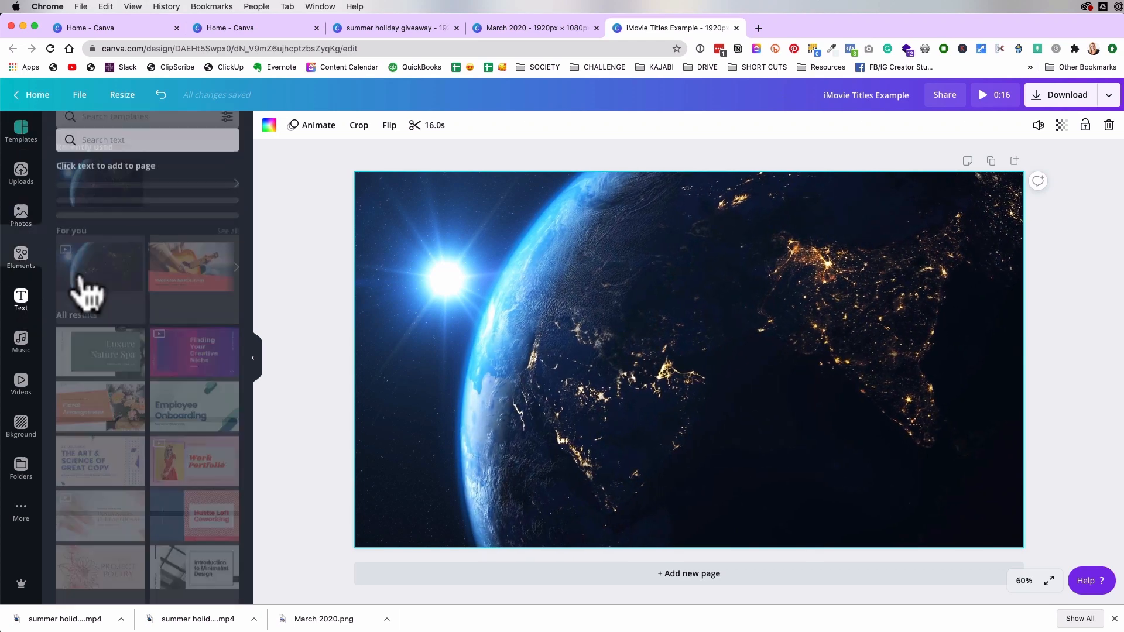
click(157, 193)
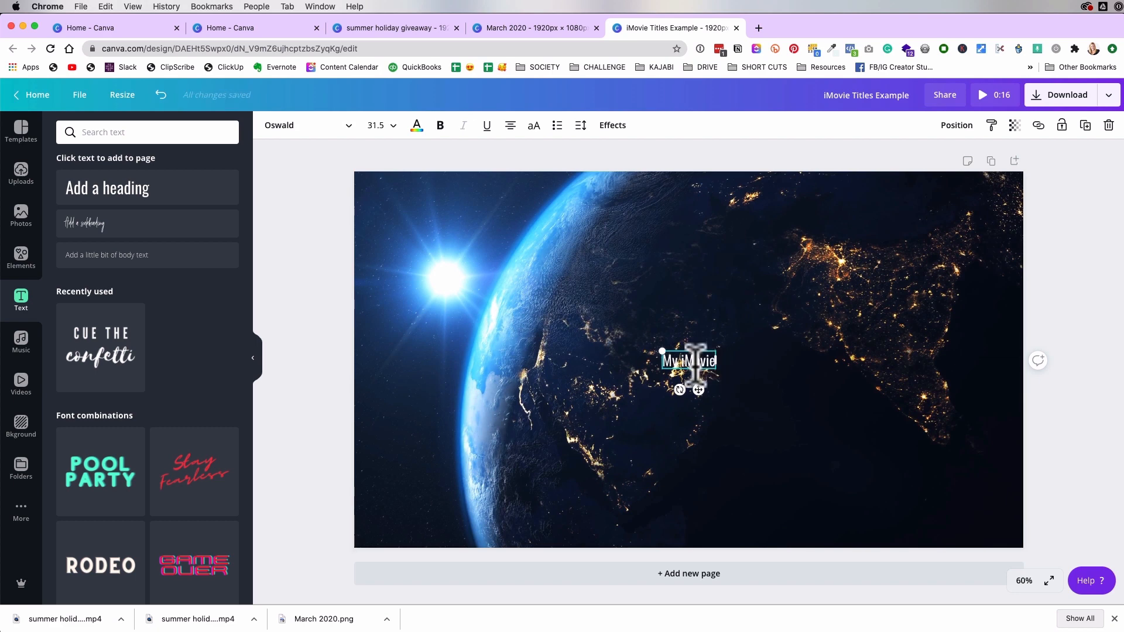
drag(561, 283, 499, 261)
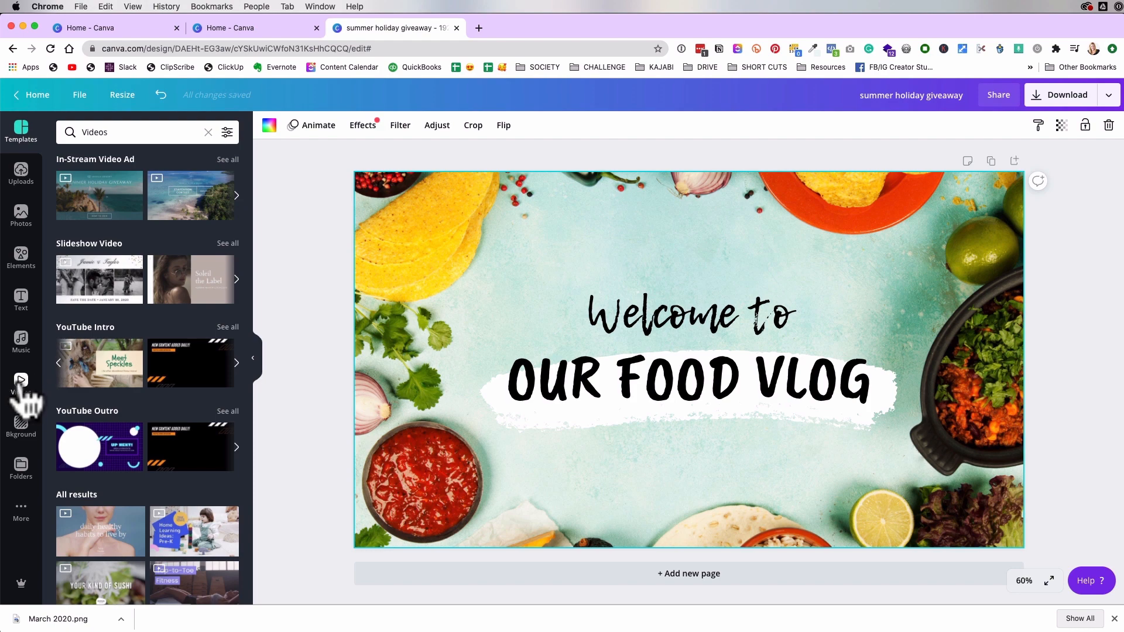
- Add the 15-second bridge video from Aerial Shots to the food vlog design and enlarge it to fill the page
click(21, 381)
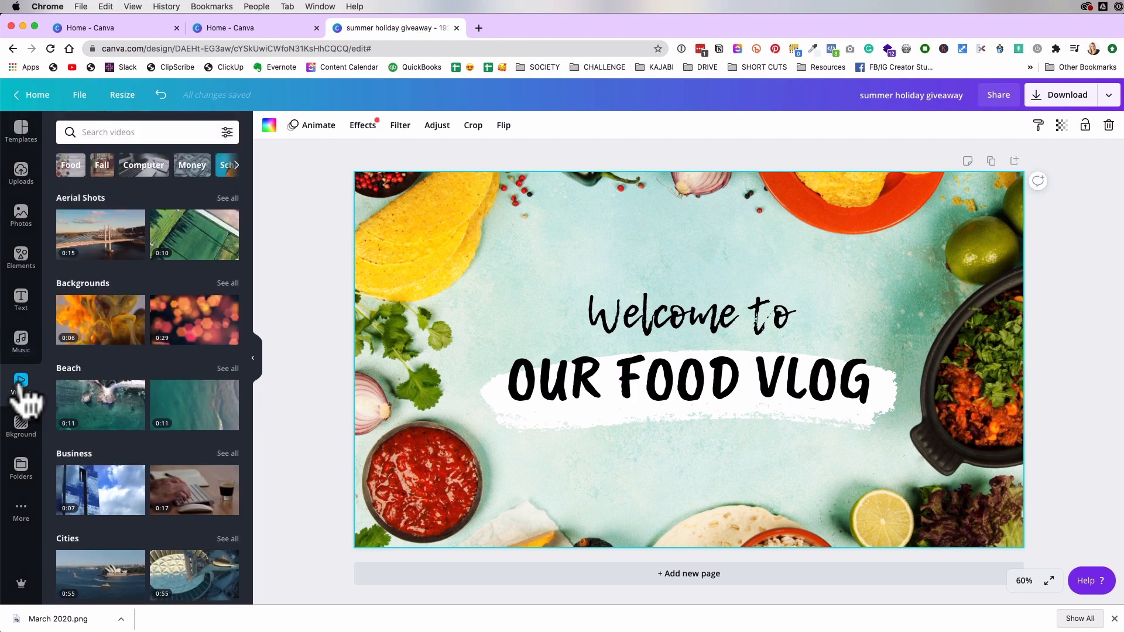
click(91, 246)
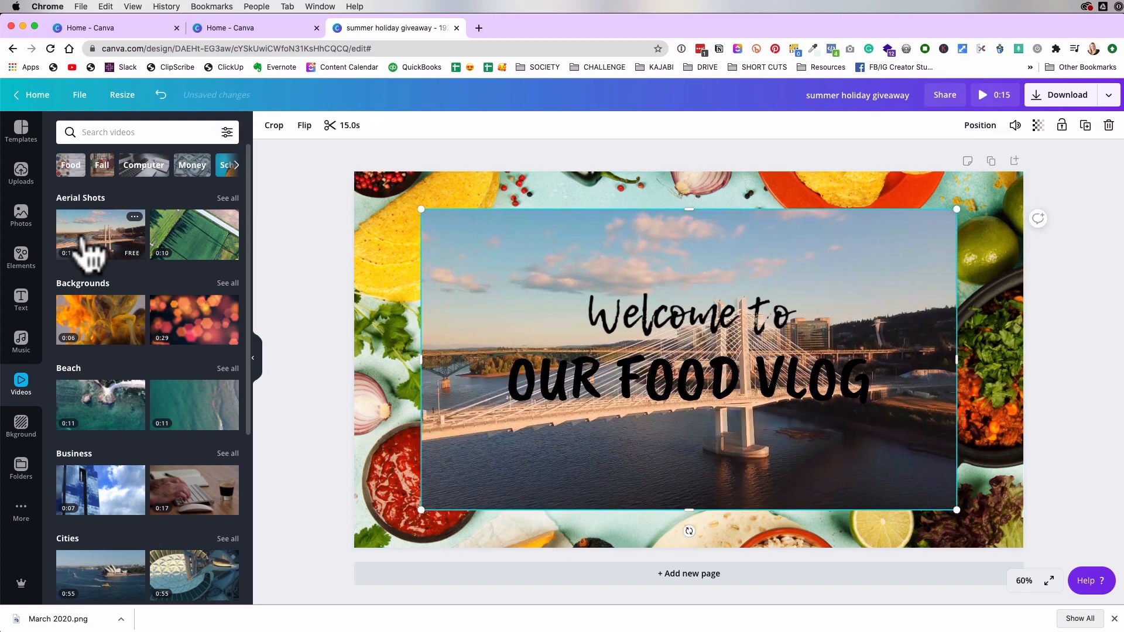
drag(425, 210, 363, 162)
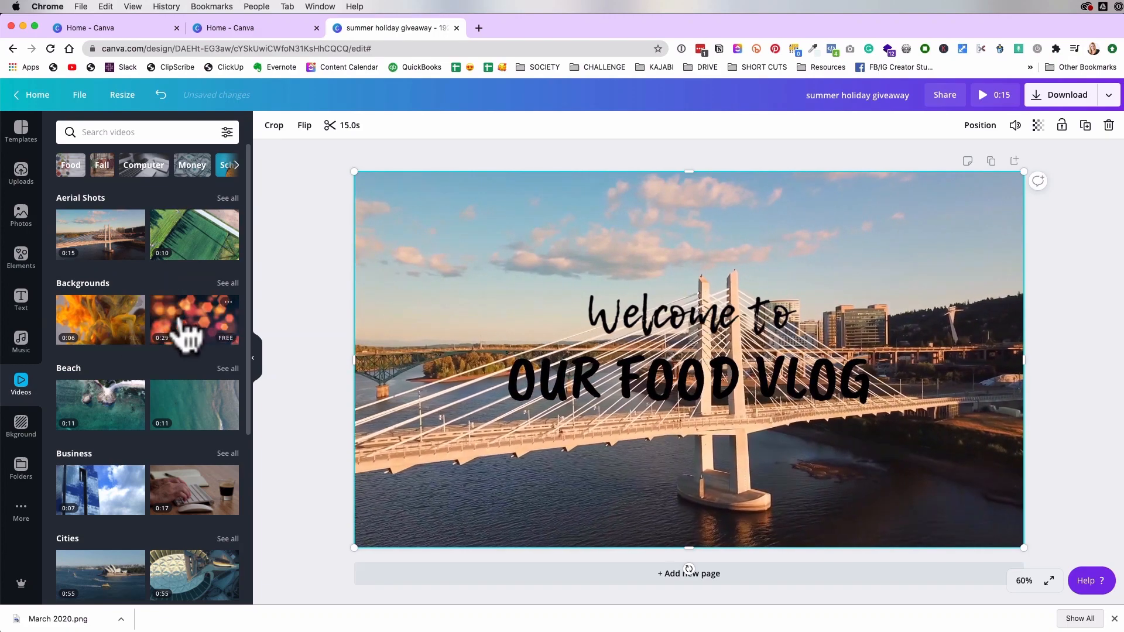
- Add the 15-second blue and green light video from the Backgrounds collection and enlarge it to fill the page
click(227, 283)
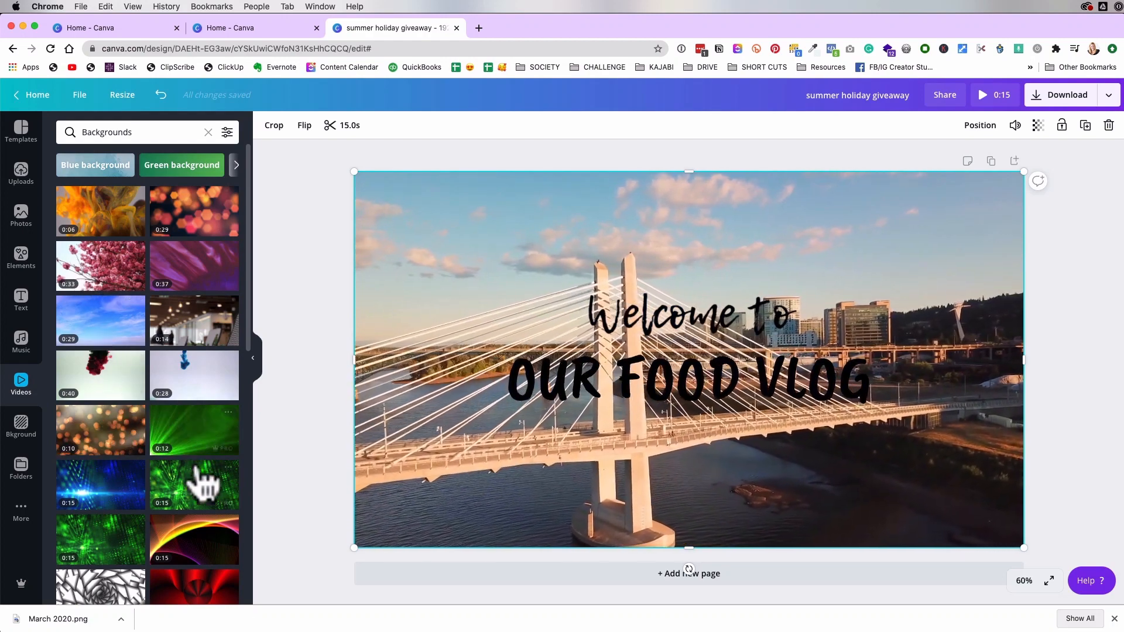
click(88, 494)
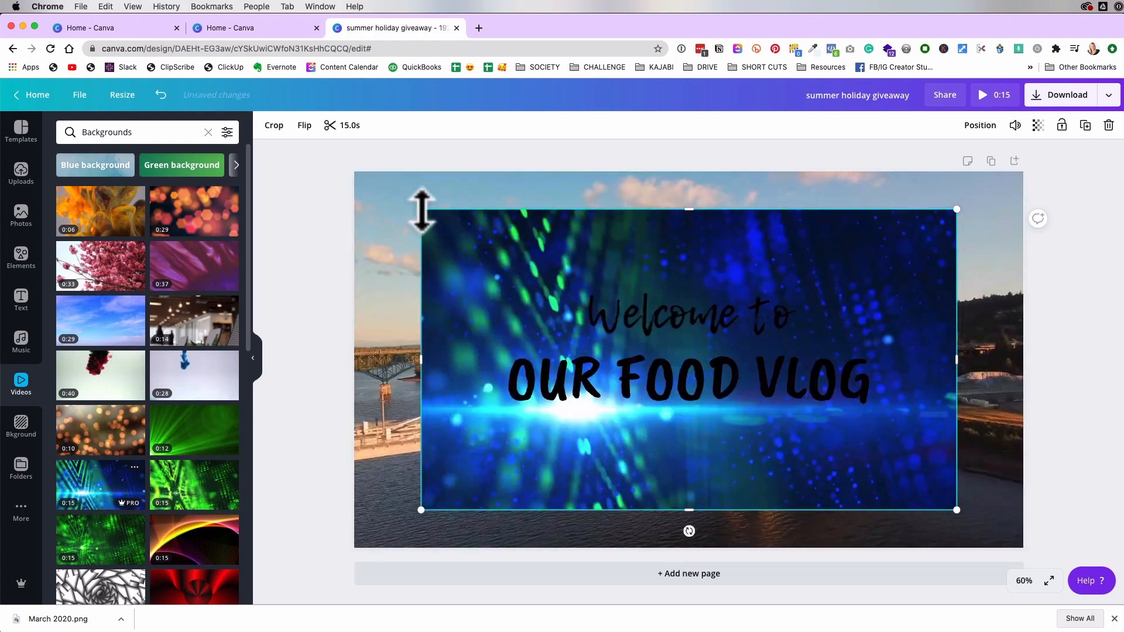
drag(421, 208, 346, 171)
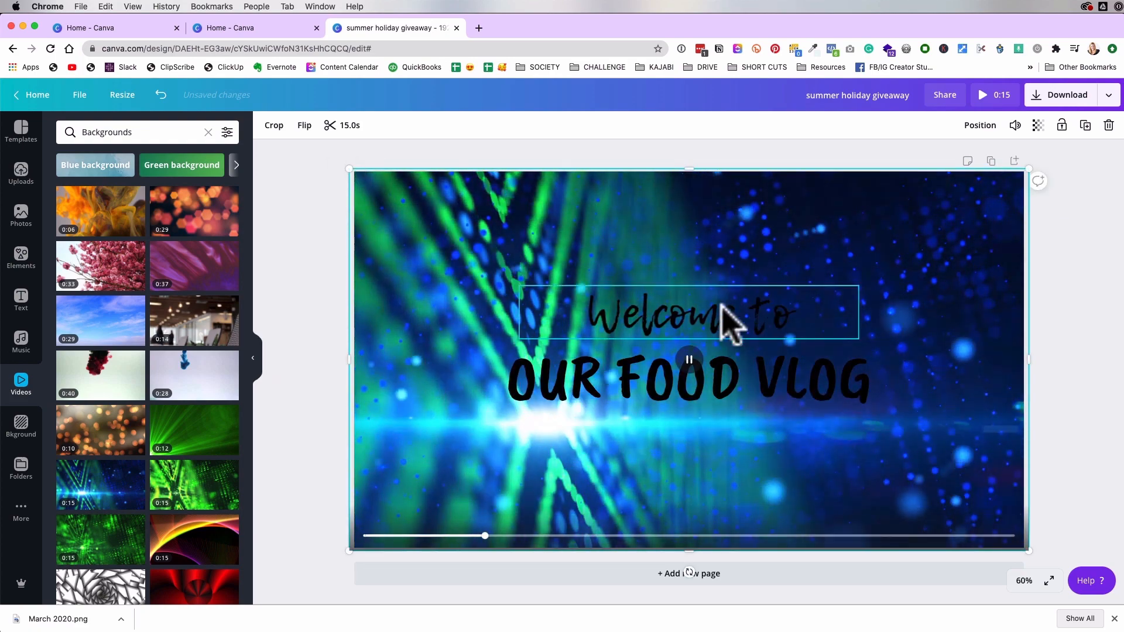
- Replace "Welcome to" with "it's finally" and "OUR FOOD VLOG" with "SLIME TIME!!"
double_click(695, 319)
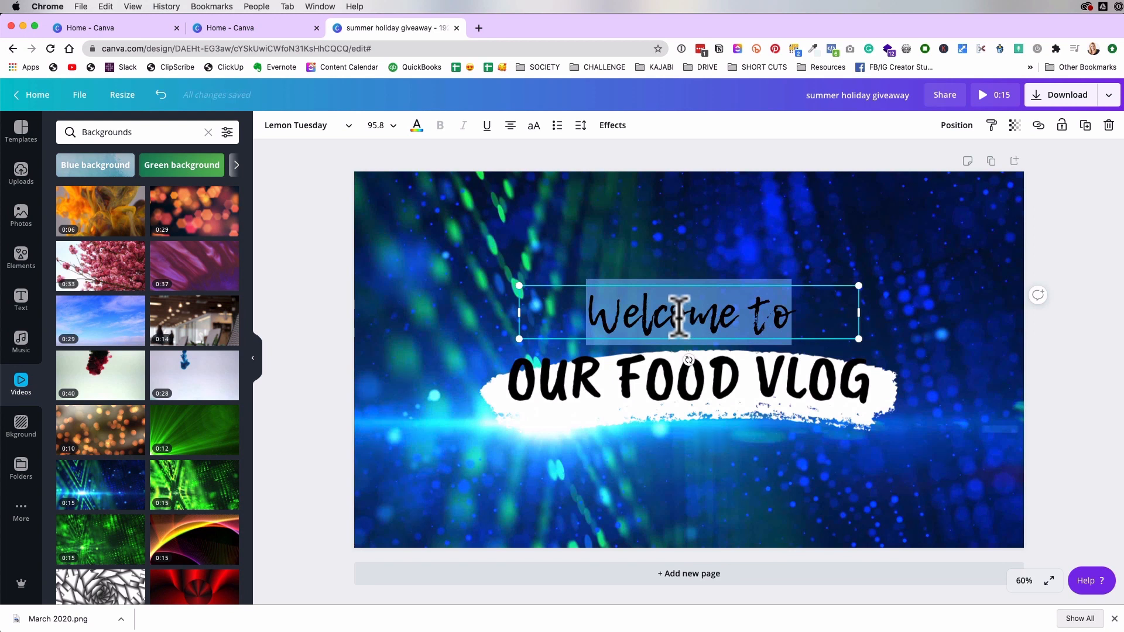
text(it's finally)
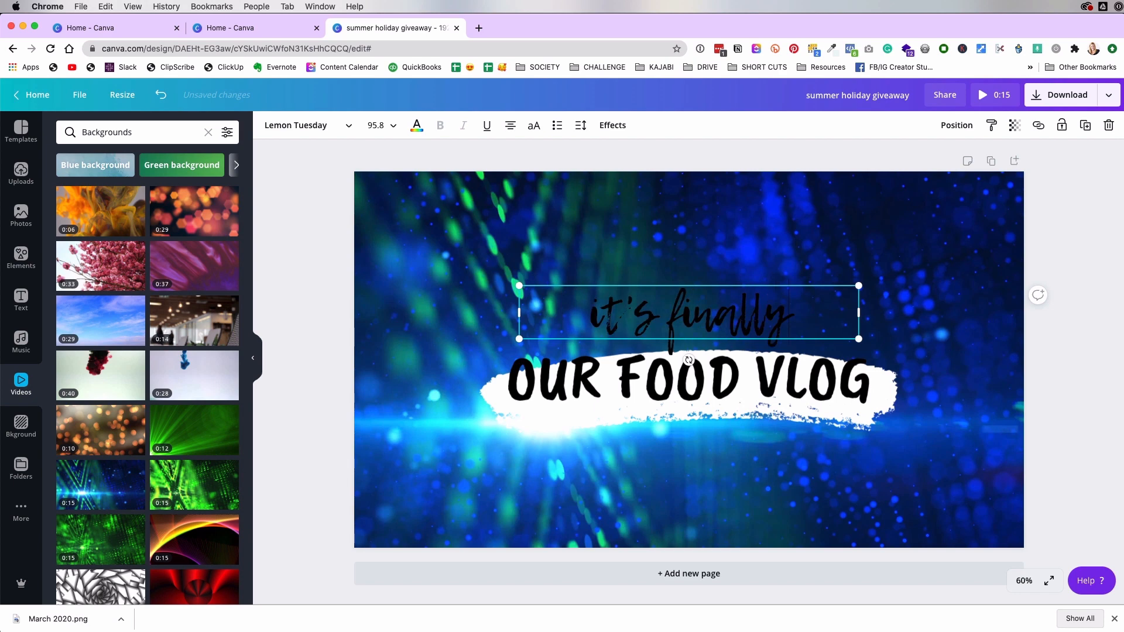
double_click(708, 380)
text(SLIME TIME)
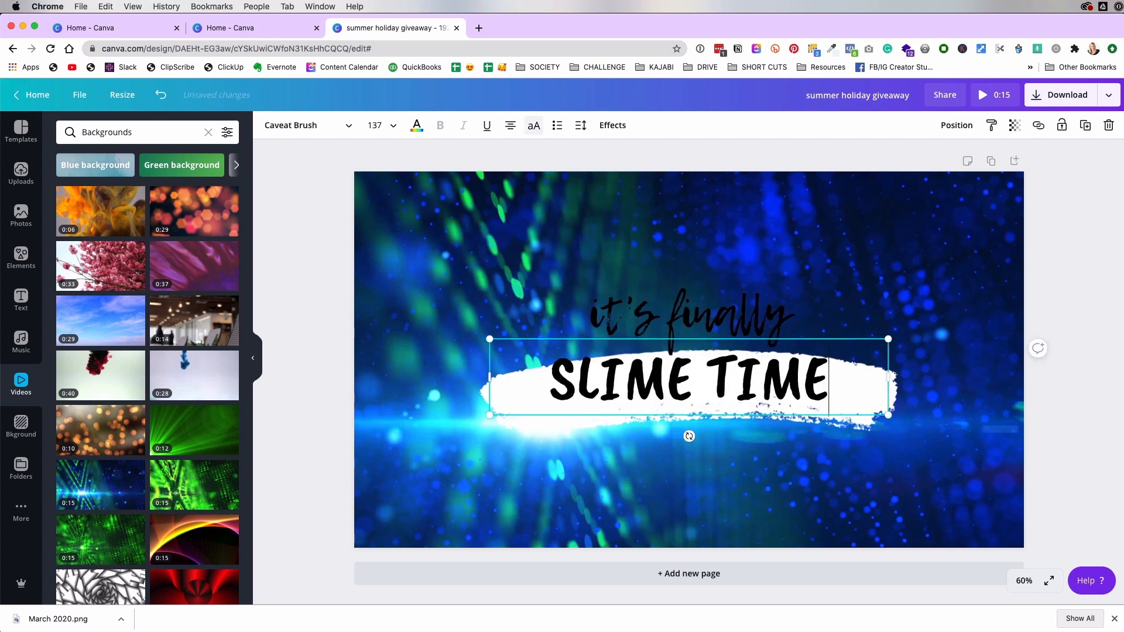
text(!!)
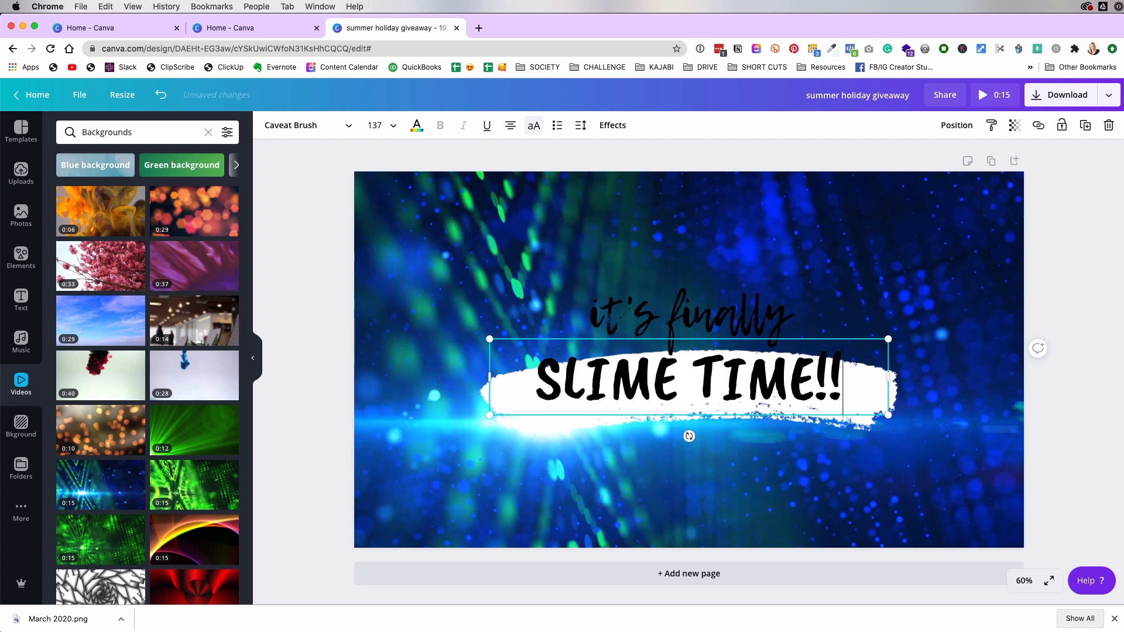
- Change the "it's finally" text color to white and deselect the text
click(703, 310)
click(702, 310)
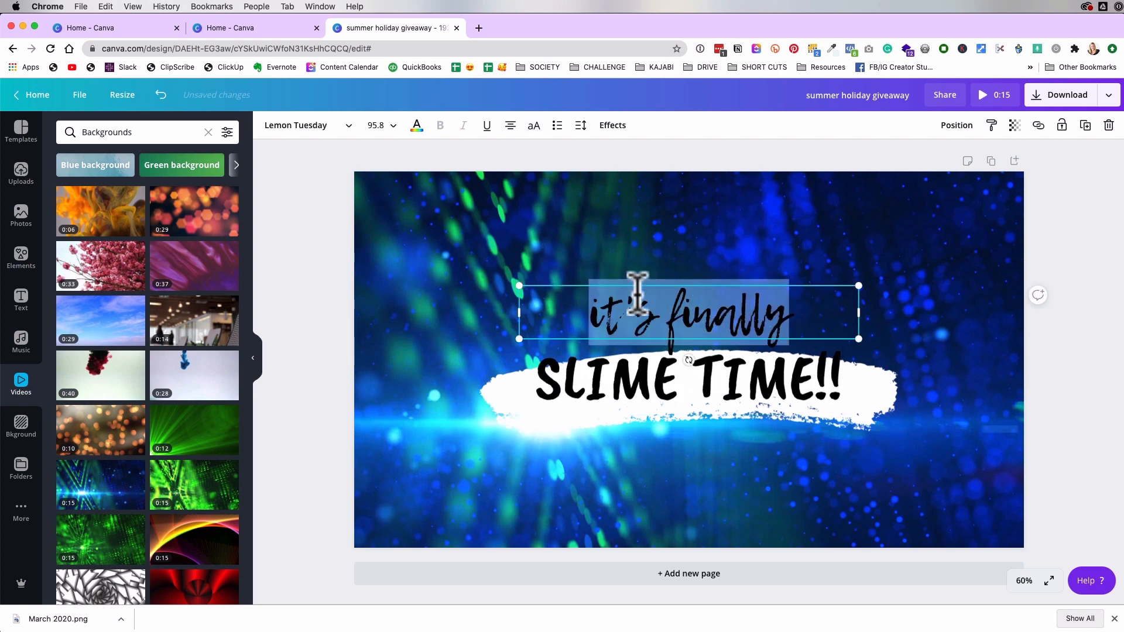
click(416, 125)
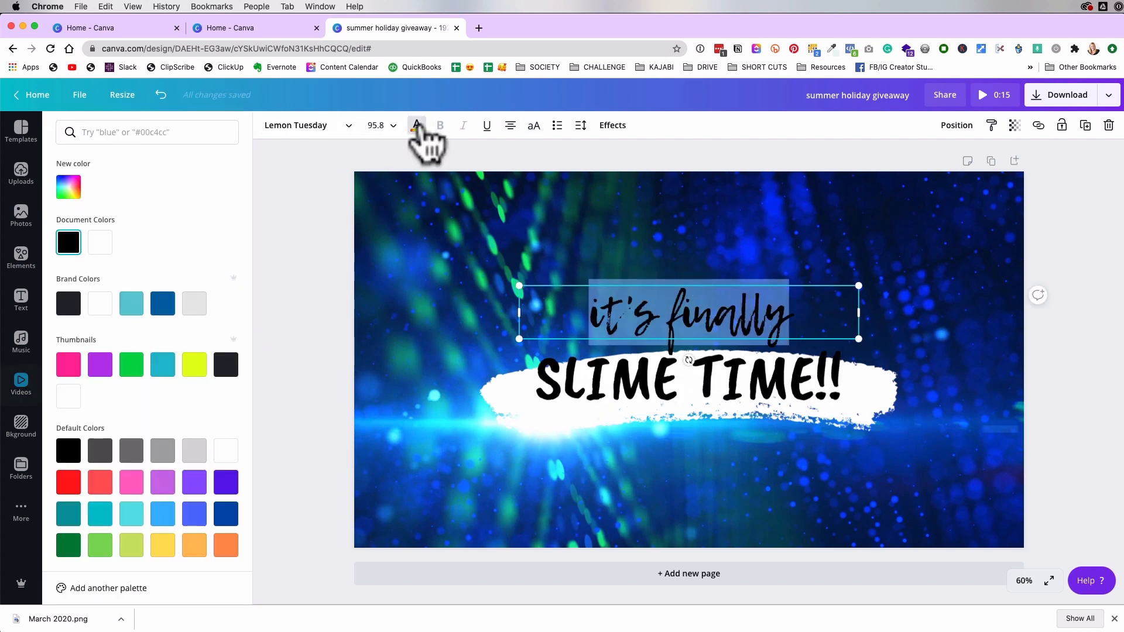
click(100, 243)
click(320, 358)
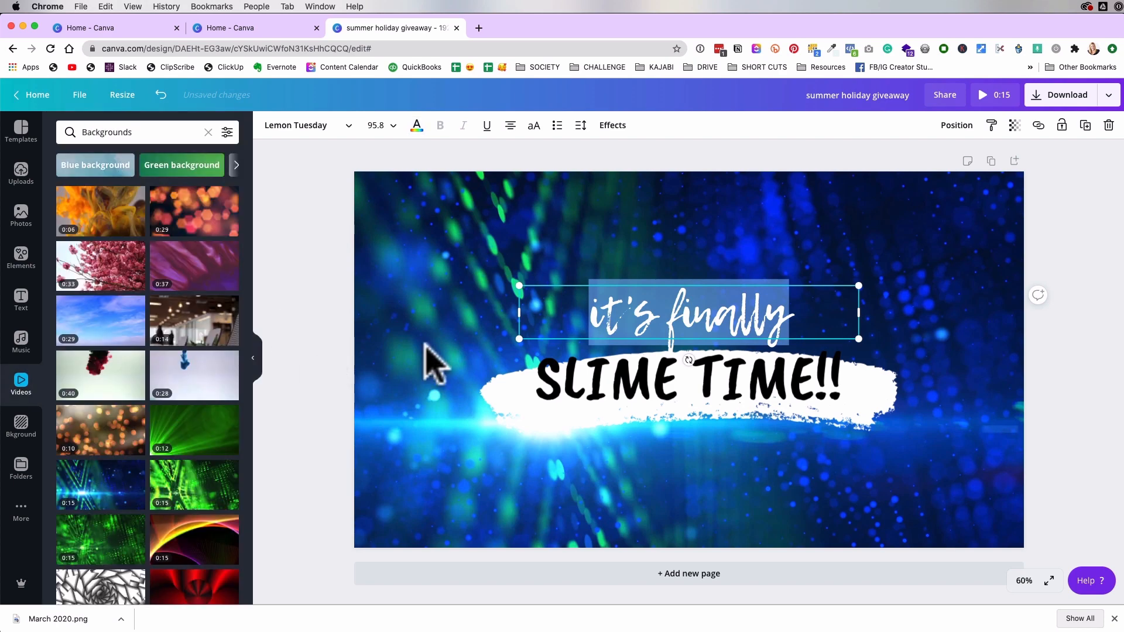
click(460, 342)
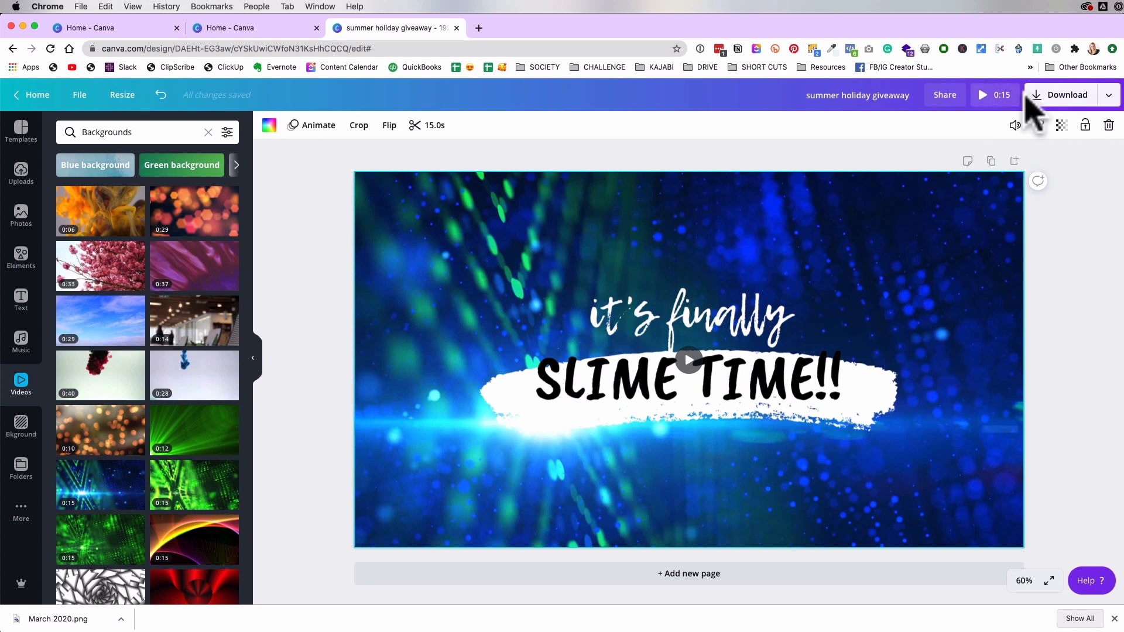
- Download the design as an MP4 video and switch to iMovie
click(1069, 98)
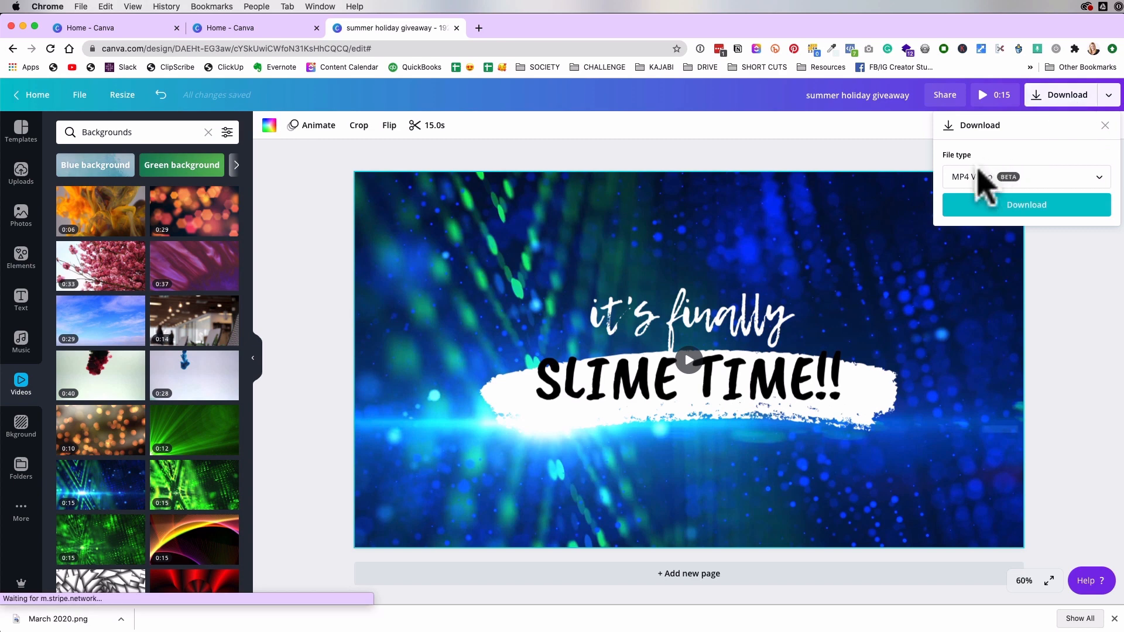
click(1026, 205)
key(super+Tab)
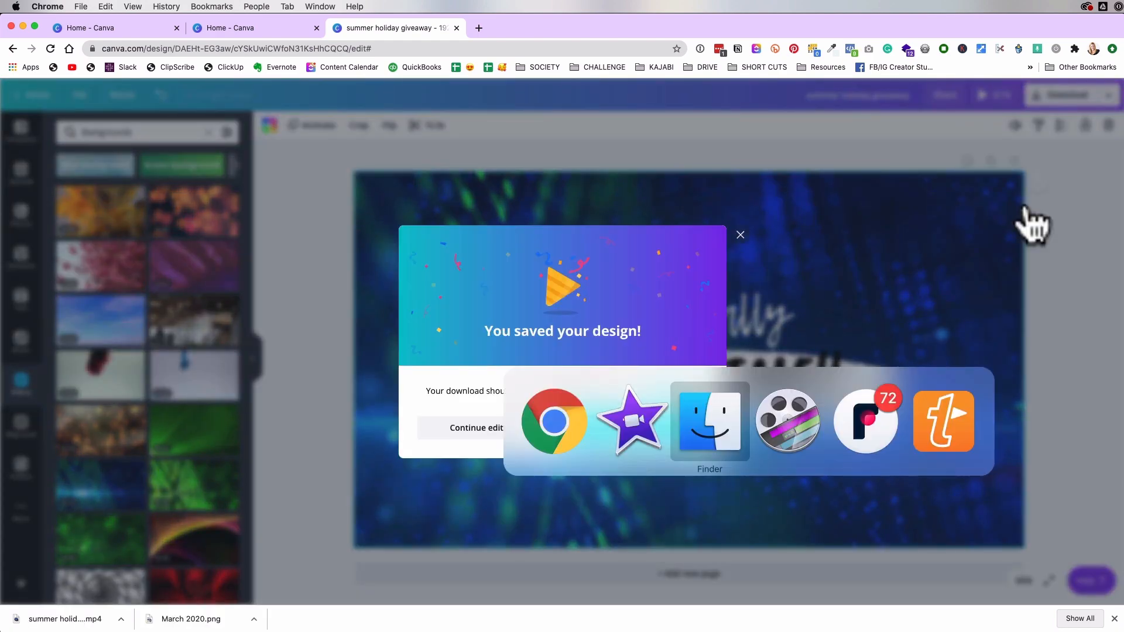
click(632, 439)
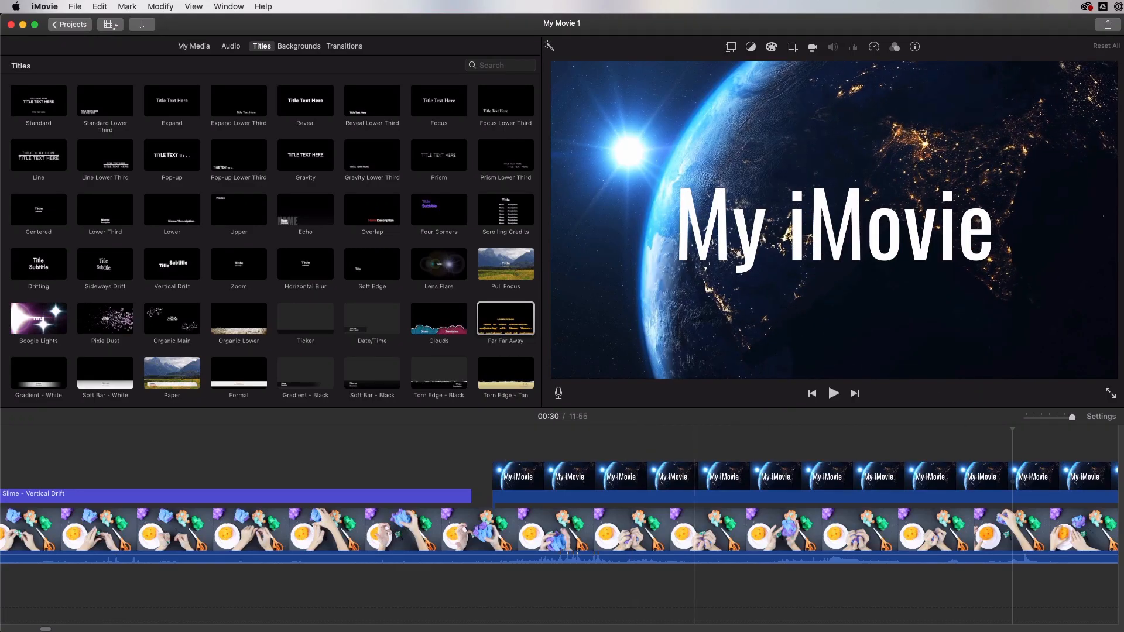
- Delete the "My iMovie" clip above the main video and put summer holiday giveaway.mp4 from the Desktop in its place
click(703, 485)
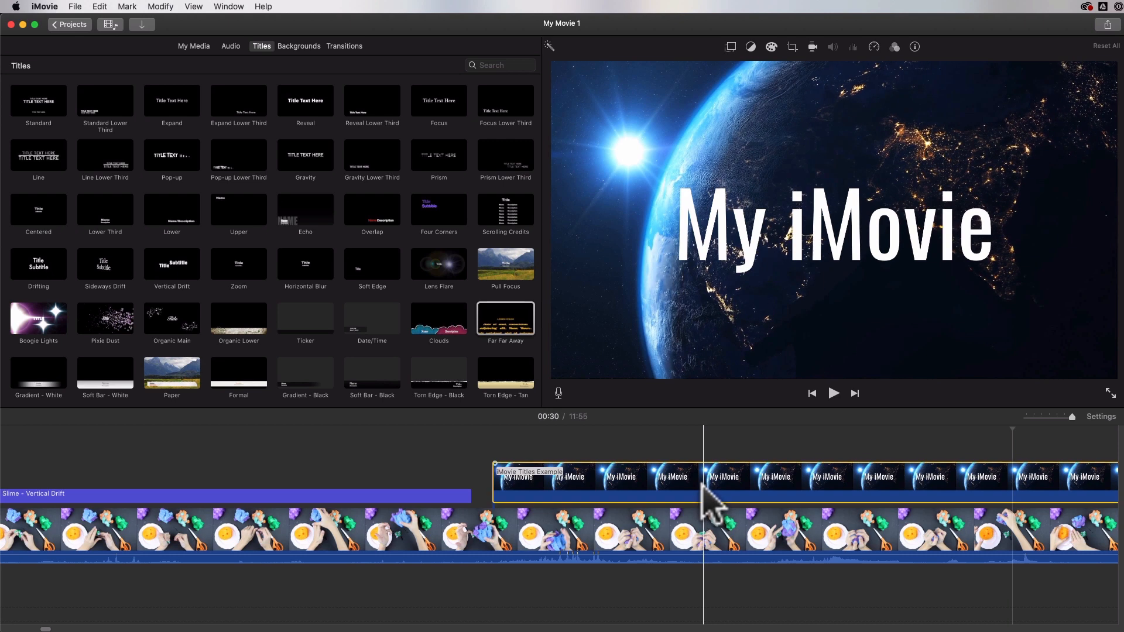
key(Delete)
click(1122, 267)
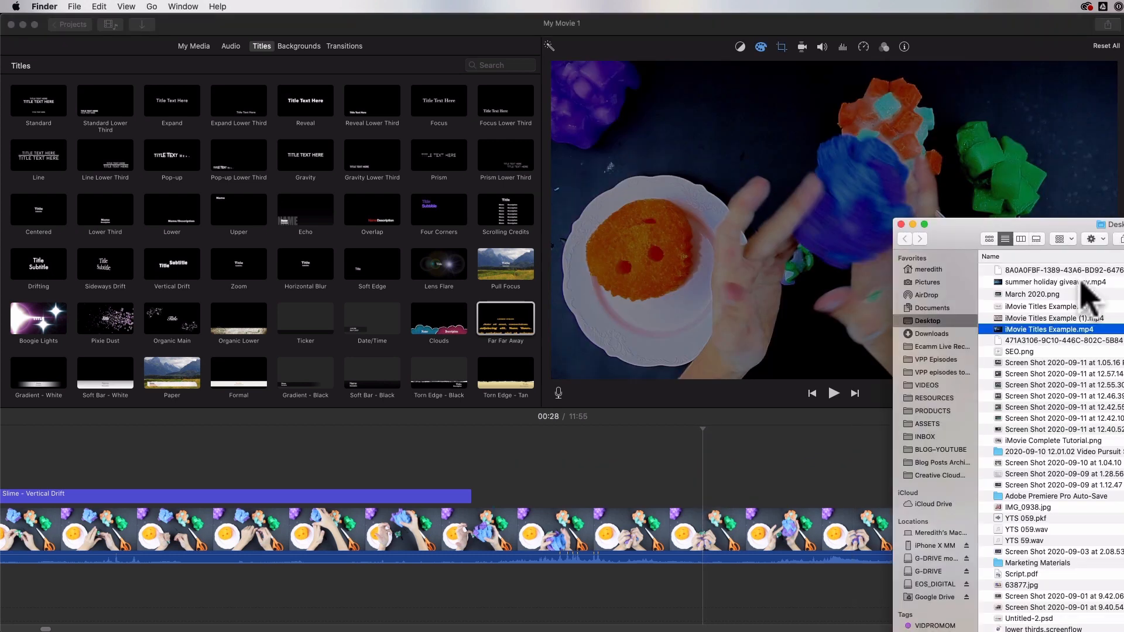
click(1057, 281)
drag(1072, 286, 559, 484)
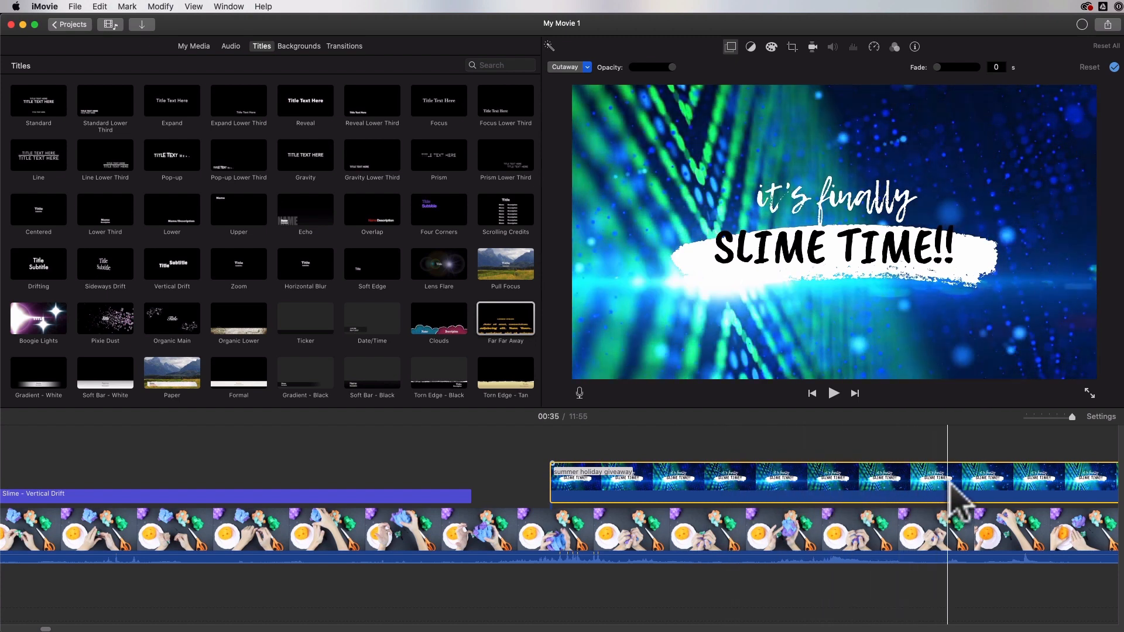
scroll(971, 503, right, 8)
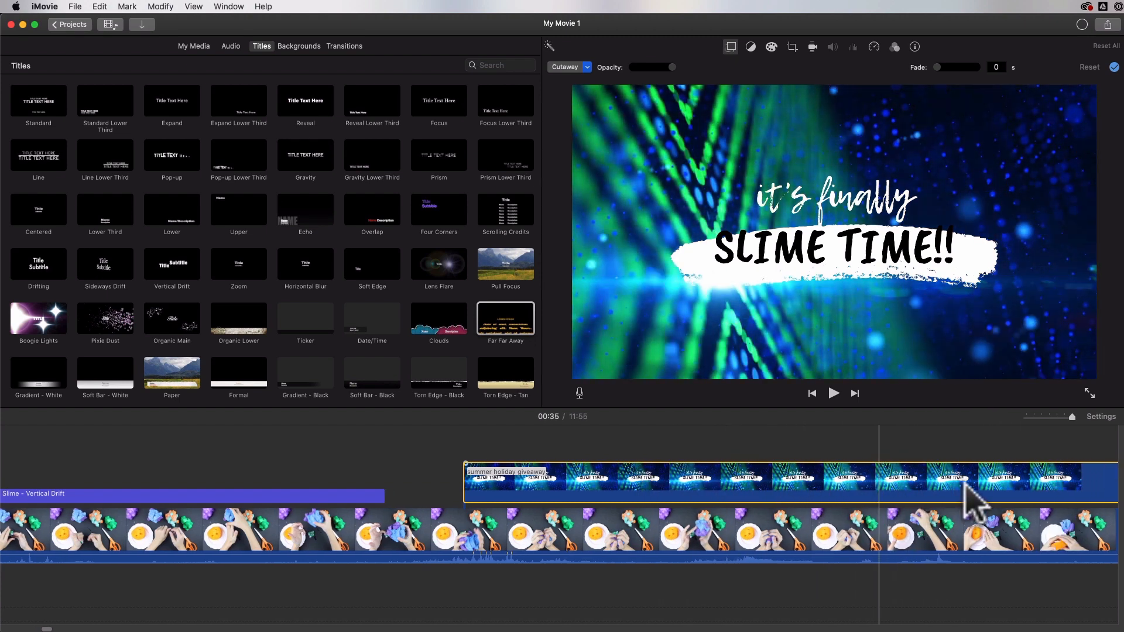
- Switch back to Canva and continue editing the downloaded design
key(super+Tab)
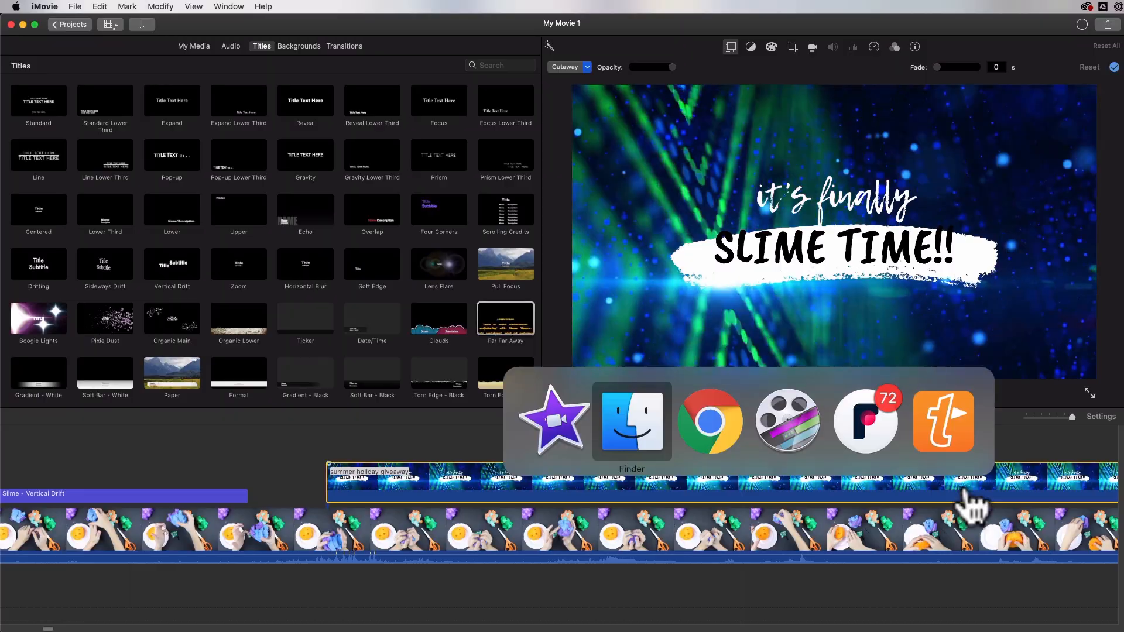
key(super+Tab)
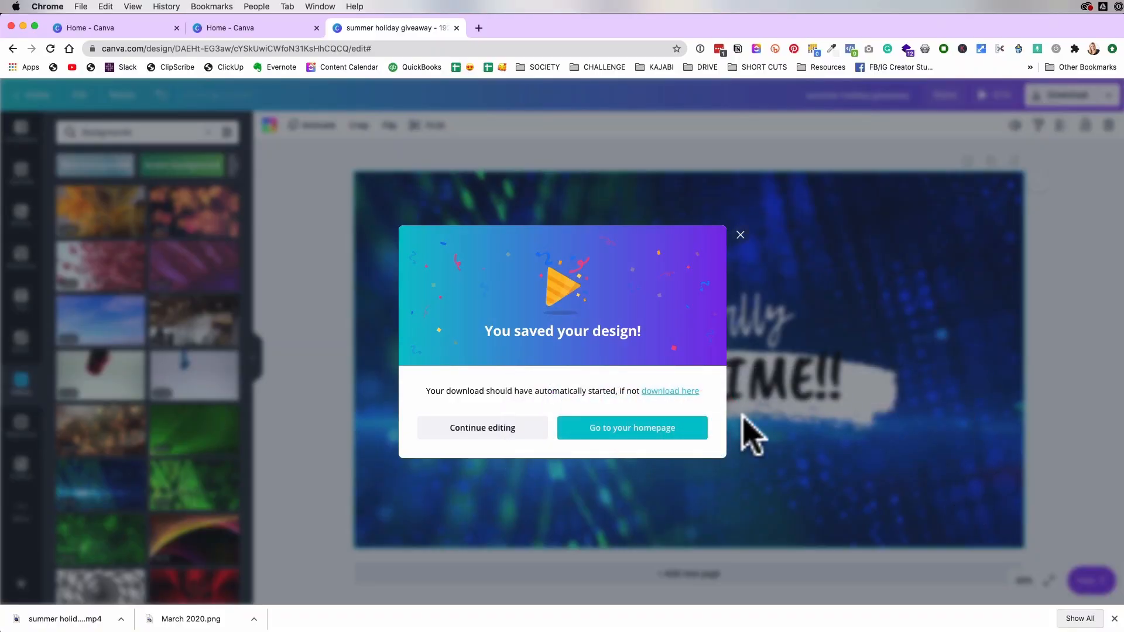
click(477, 433)
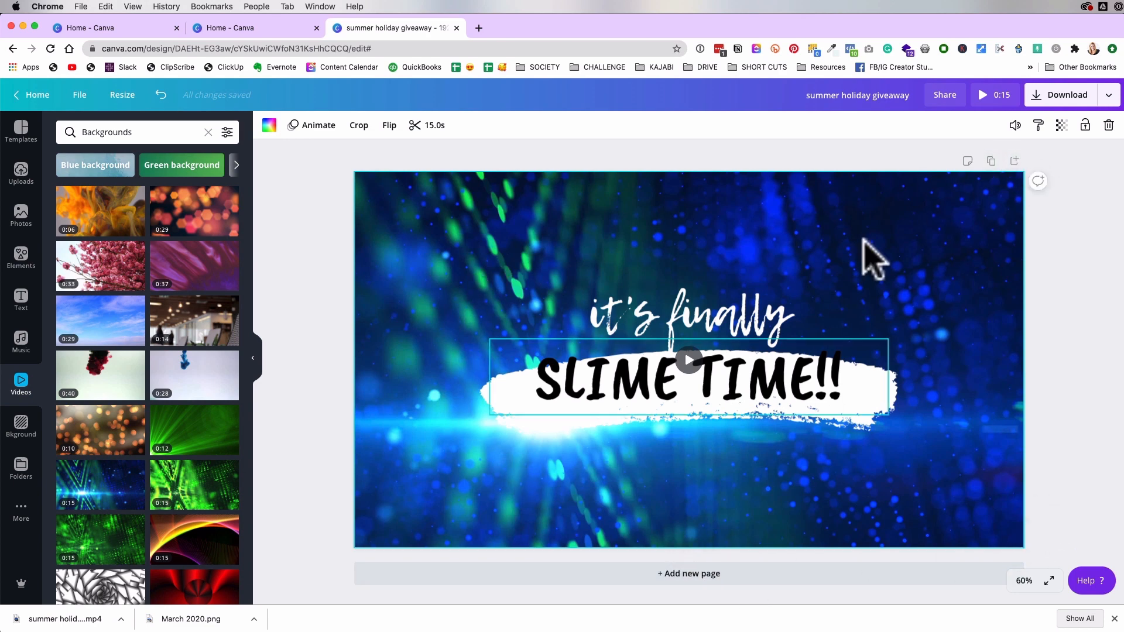
- Duplicate the "SLIME TIME!!" title page as a second page
click(991, 161)
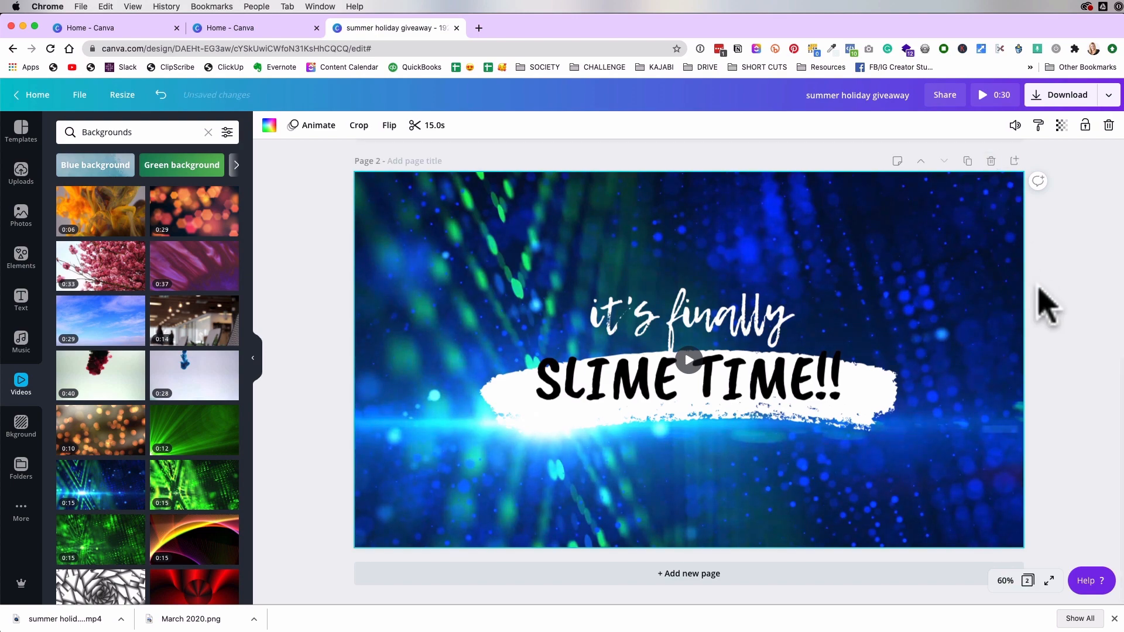
scroll(1038, 286, up, 2)
scroll(1038, 286, down, 2)
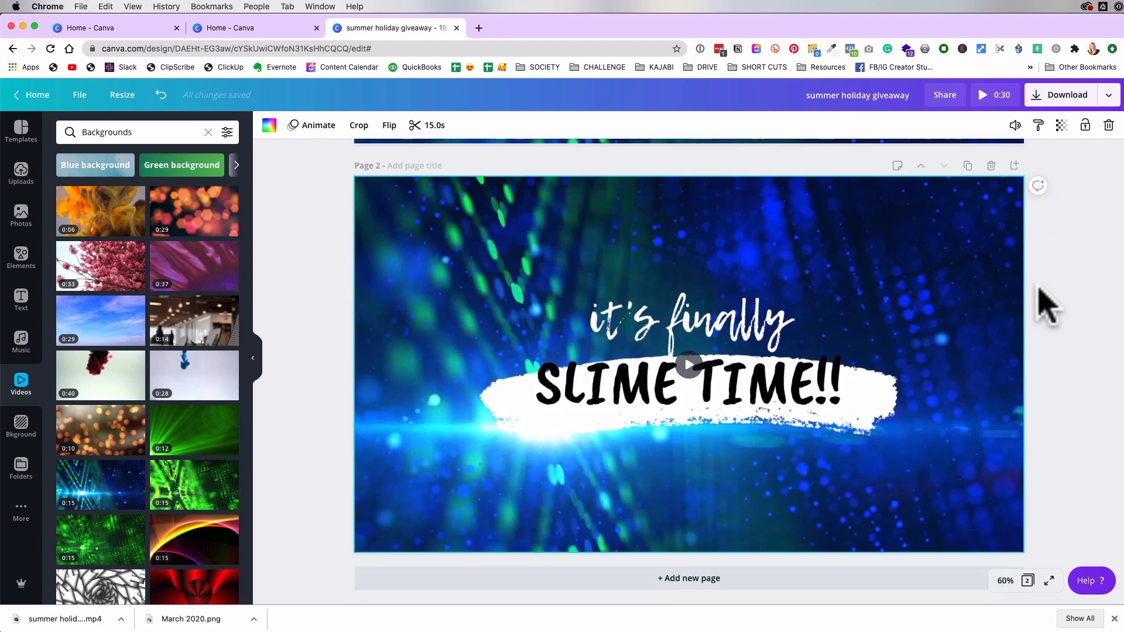
scroll(991, 256, up, 1)
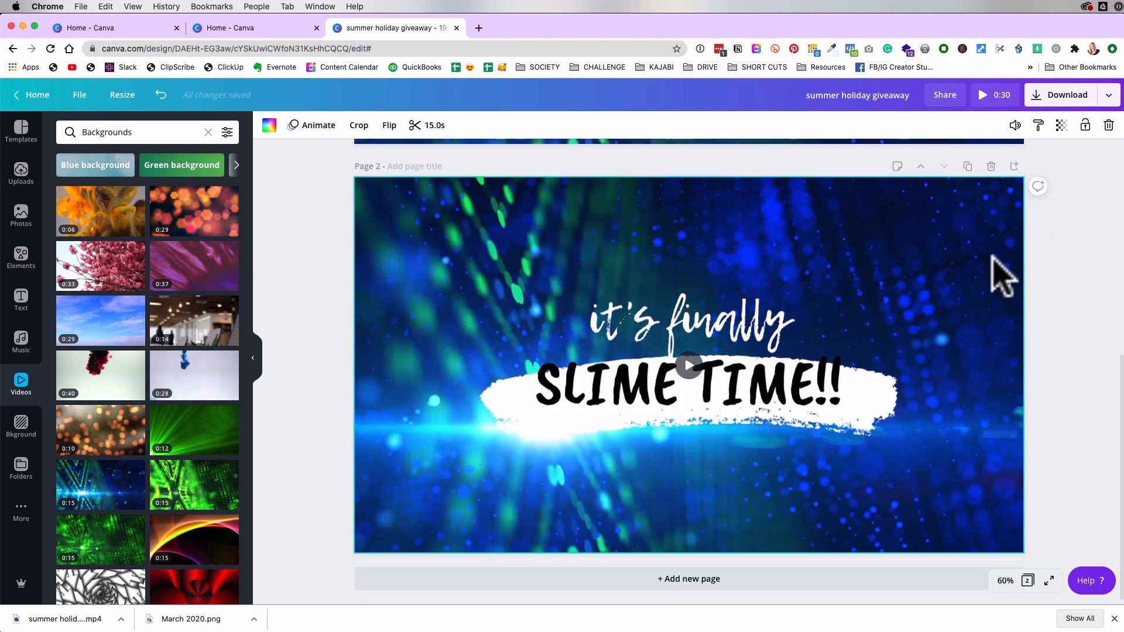
- Change the text on page 2 to "happy" in the upper line and "FALL?" on the white brush stroke
click(684, 324)
click(685, 325)
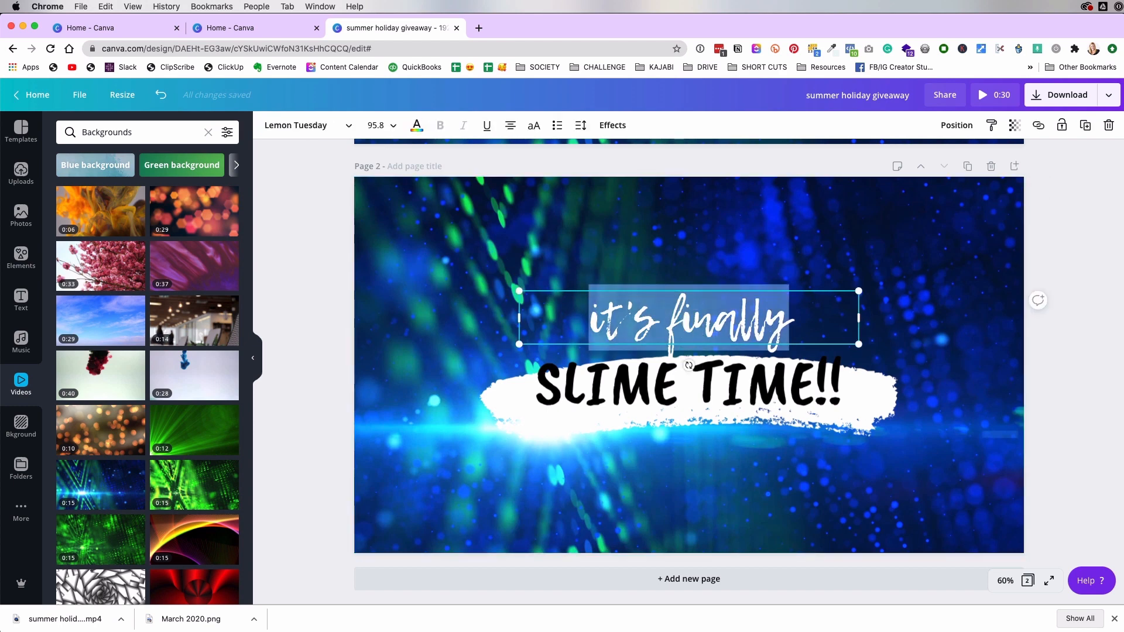
text(happy)
double_click(712, 389)
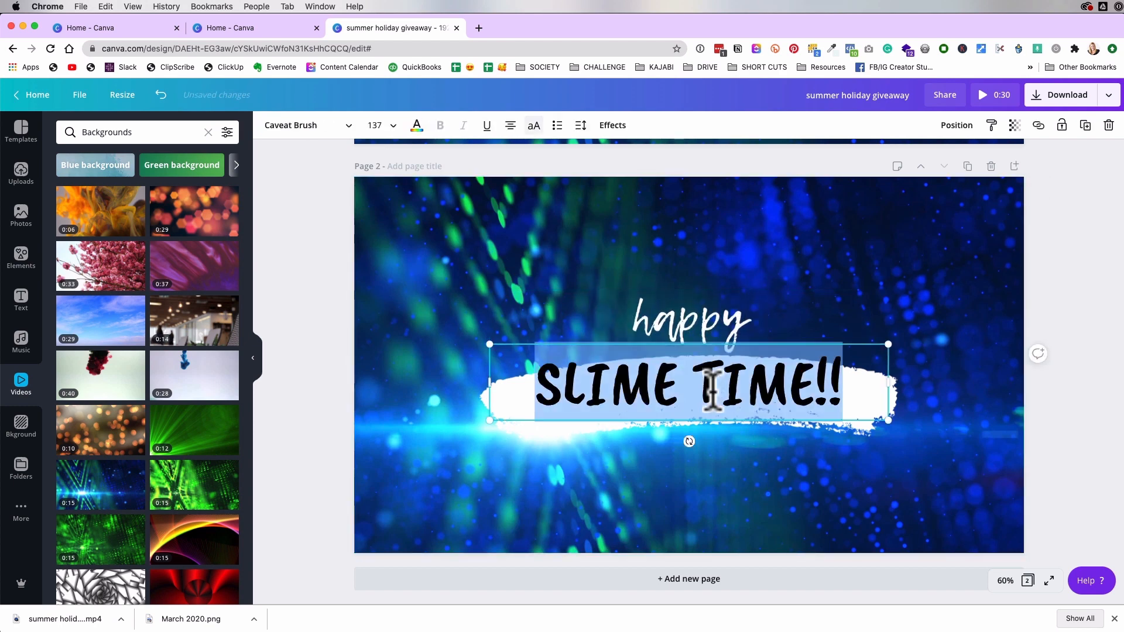
text(FALL?)
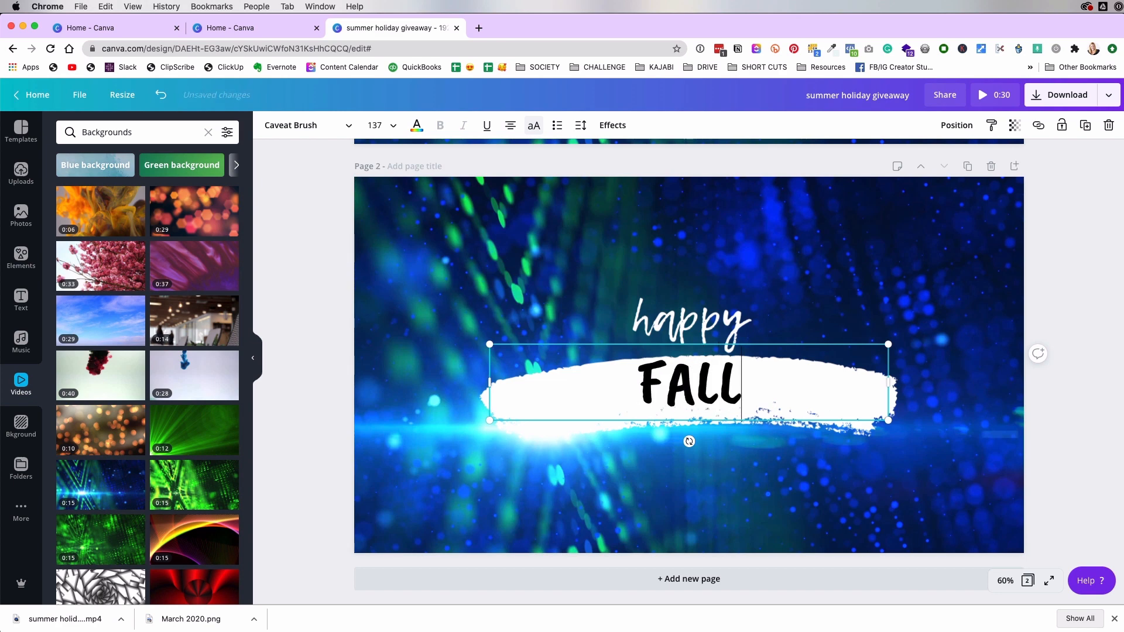
click(1063, 287)
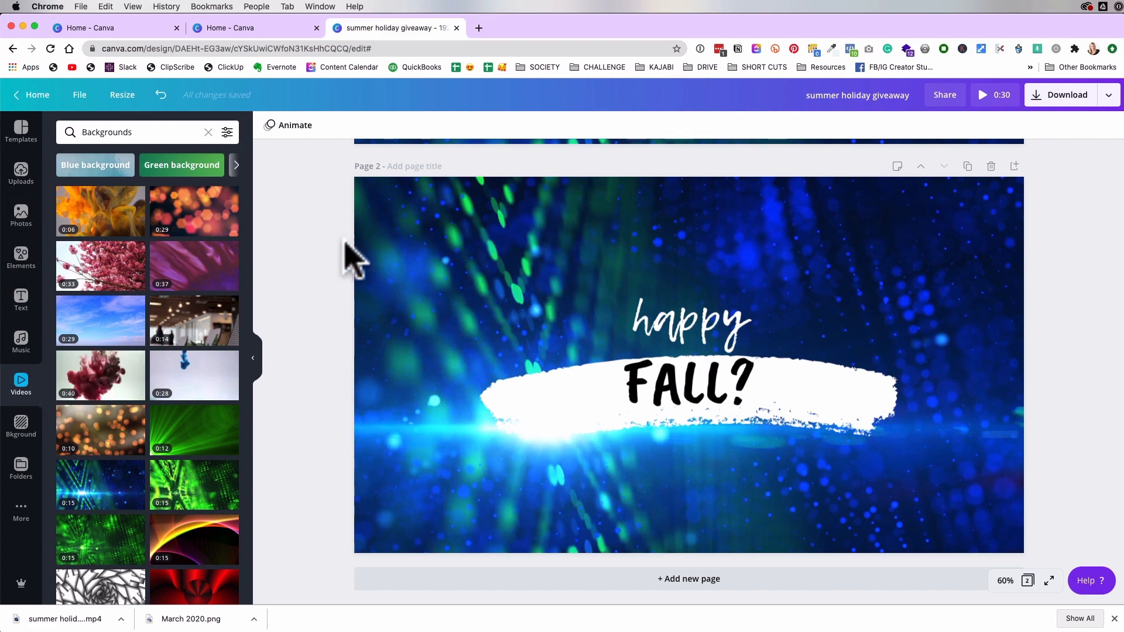
- Delete page 2 with the "happy FALL?" title
scroll(321, 258, up, 5)
scroll(319, 298, down, 5)
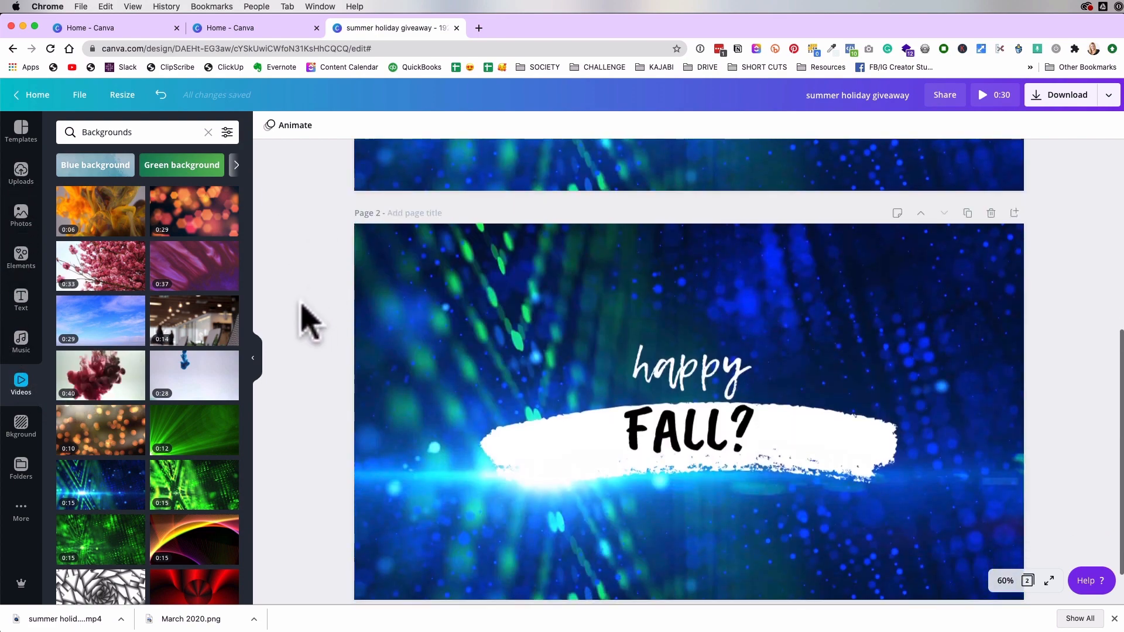
click(990, 214)
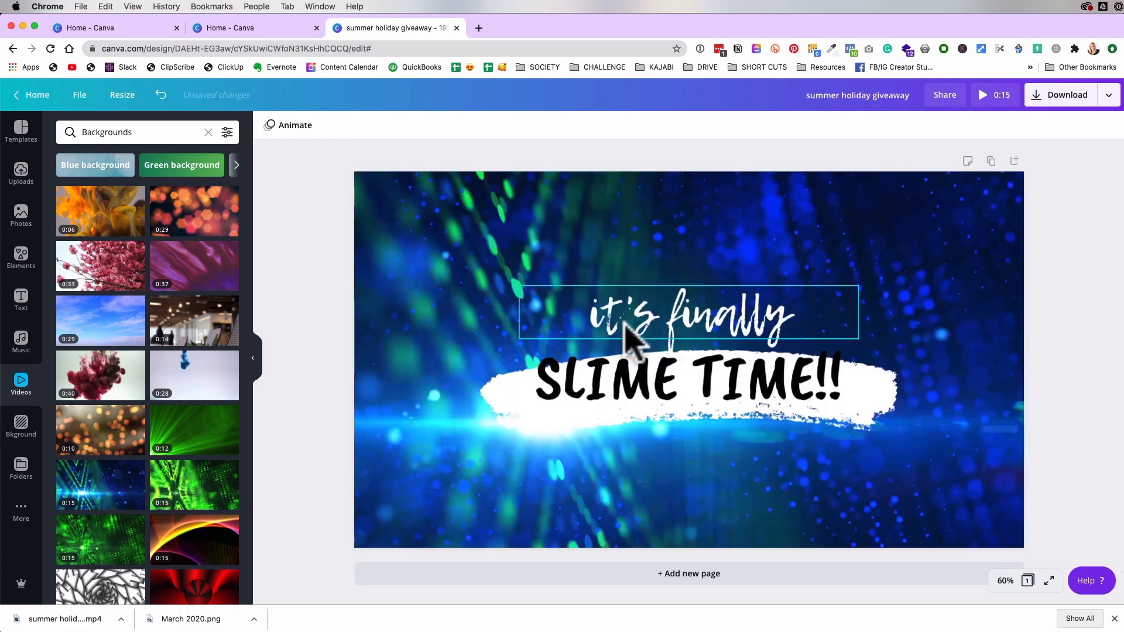
- Remove both text lines, the white brush stroke and the background video to leave a blank page
mouse_move(305, 266)
mouse_down()
mouse_move(780, 444)
mouse_move(996, 495)
mouse_up()
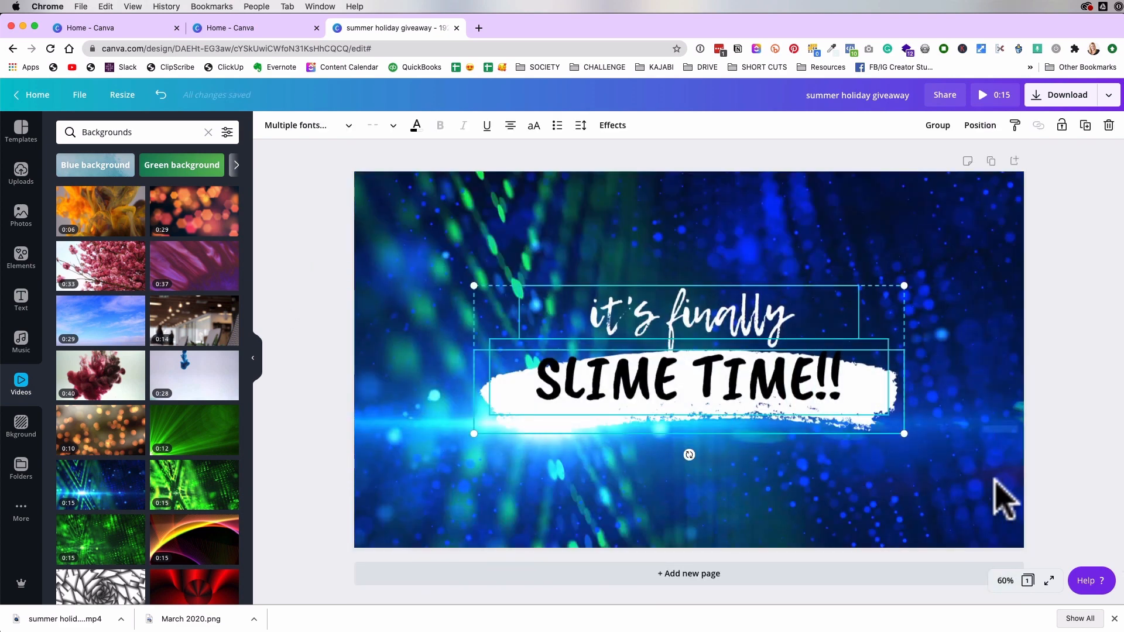
key(Delete)
click(935, 422)
key(Delete)
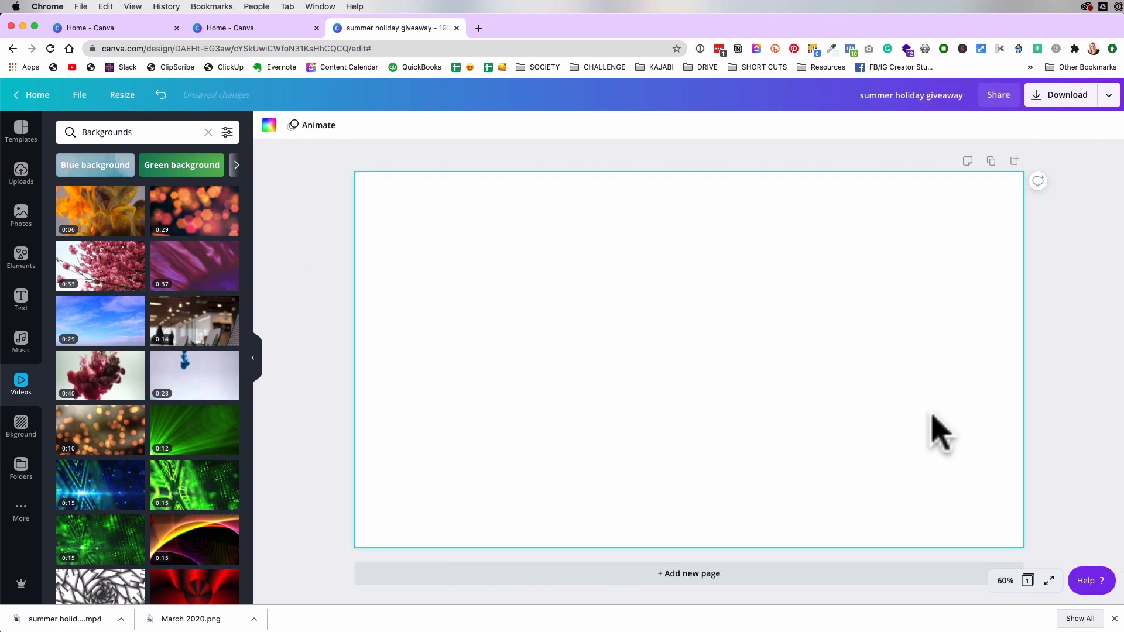
click(310, 327)
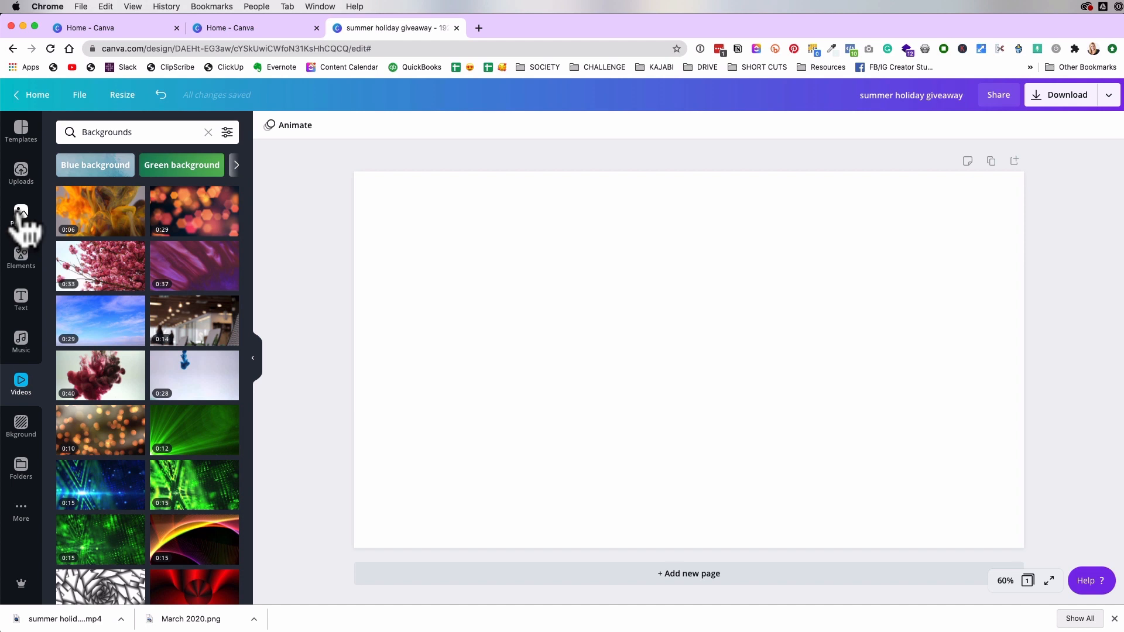
- Add the trending photo of coffee being poured into a cup and enlarge it to cover the whole page
click(21, 213)
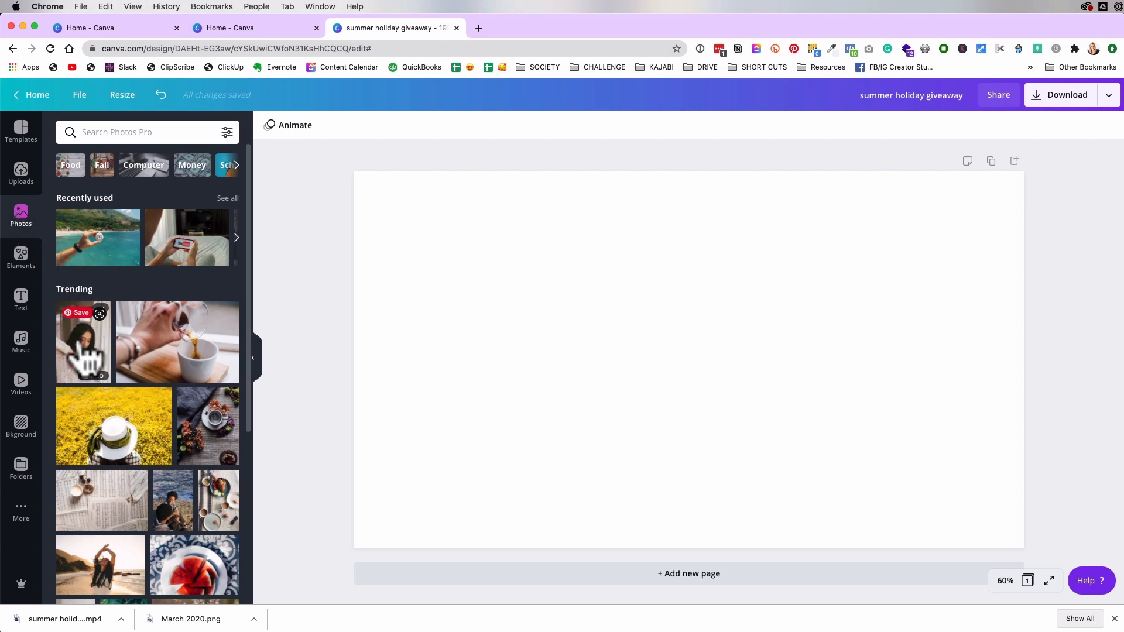
click(167, 360)
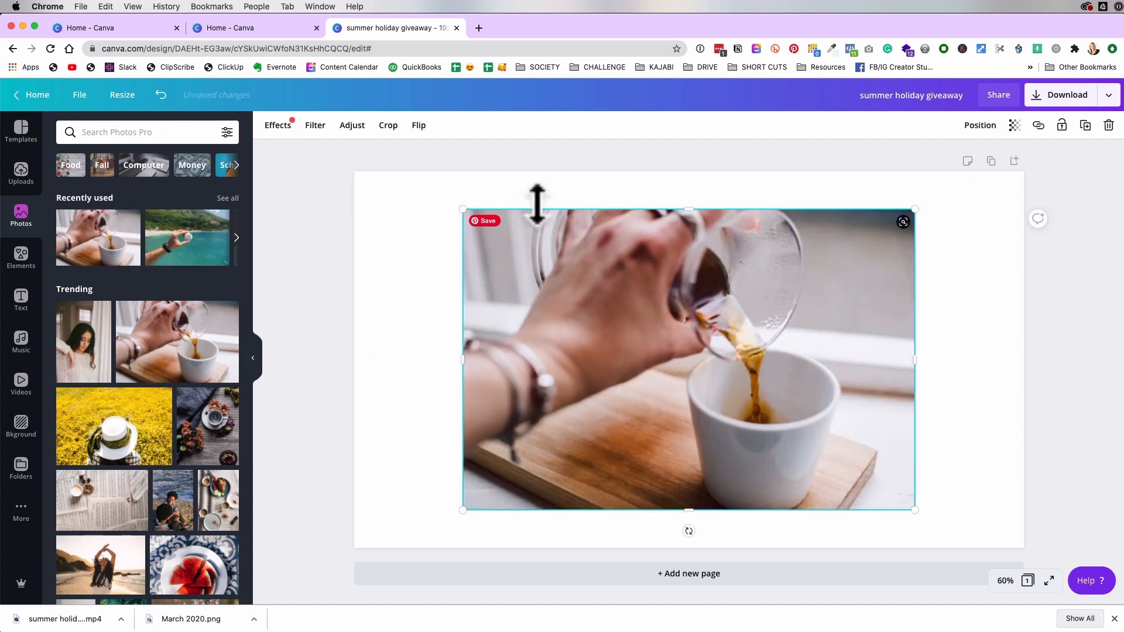
drag(463, 209, 338, 146)
drag(329, 142, 343, 147)
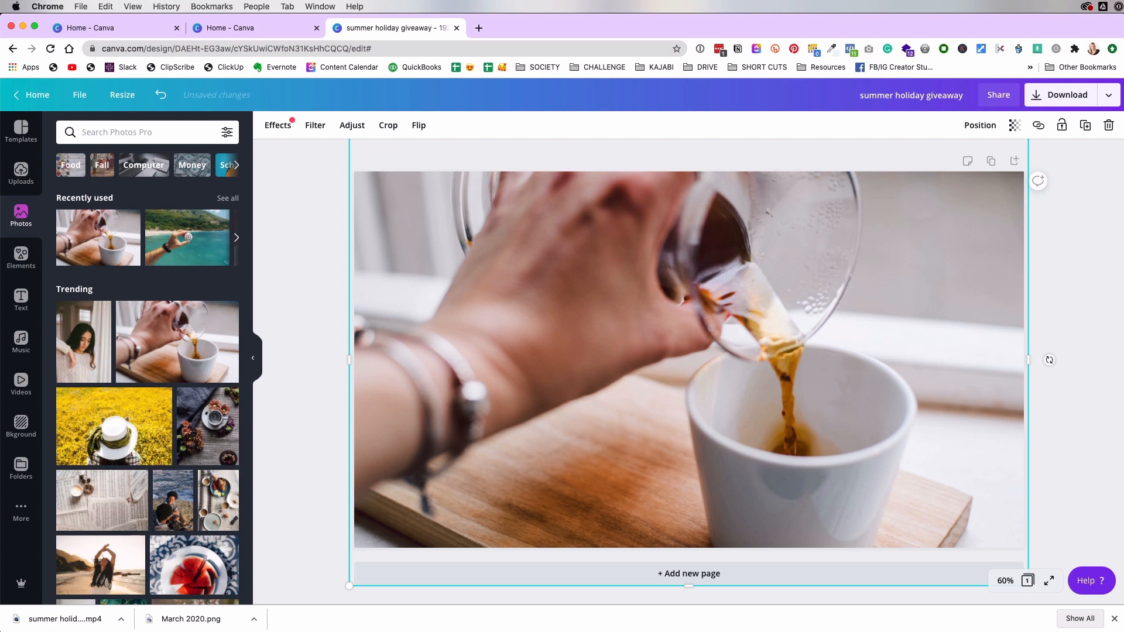
click(1086, 330)
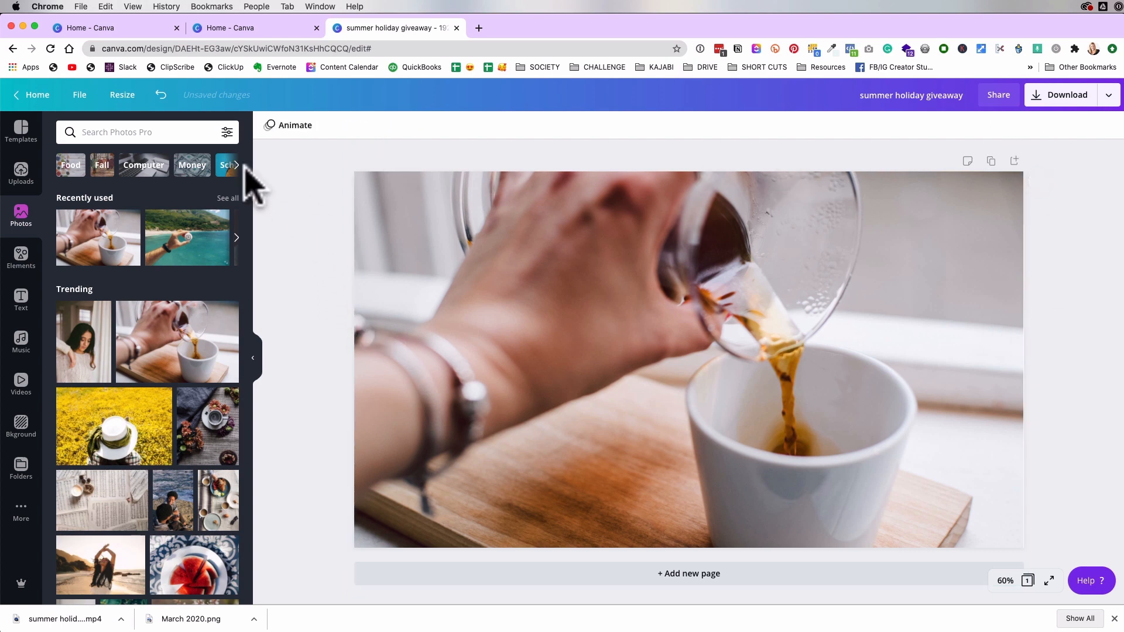
- Add a heading over the coffee photo and enlarge it to a font size of about 156
click(21, 297)
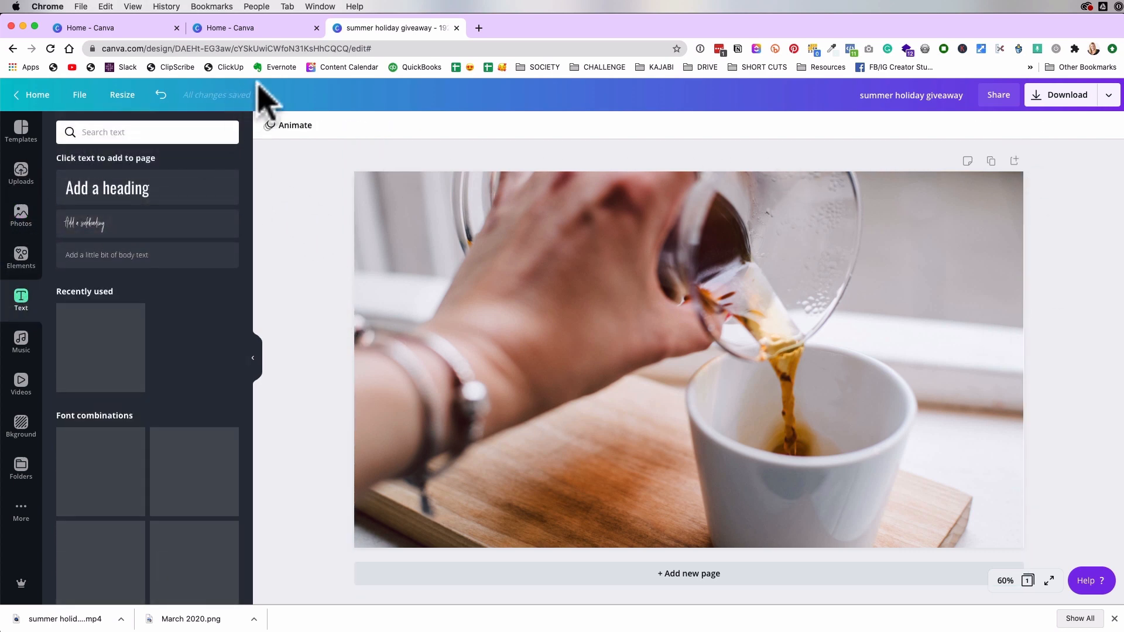
click(114, 190)
double_click(699, 360)
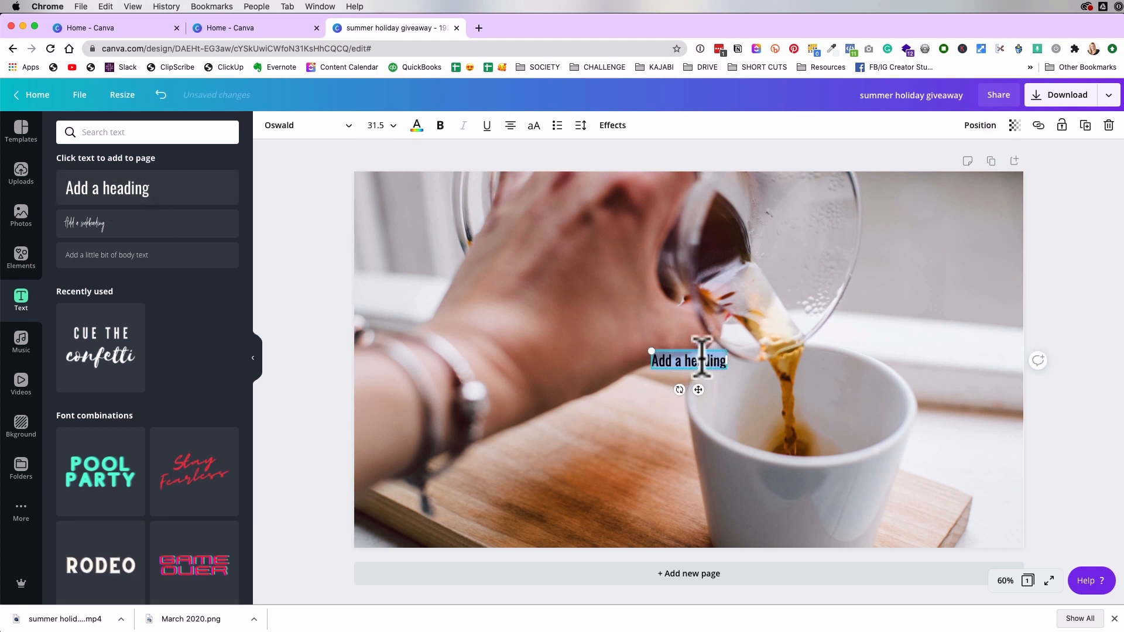
drag(647, 345, 515, 250)
- Replace the placeholder heading text with "But First, Coffee!"
double_click(732, 365)
click(732, 365)
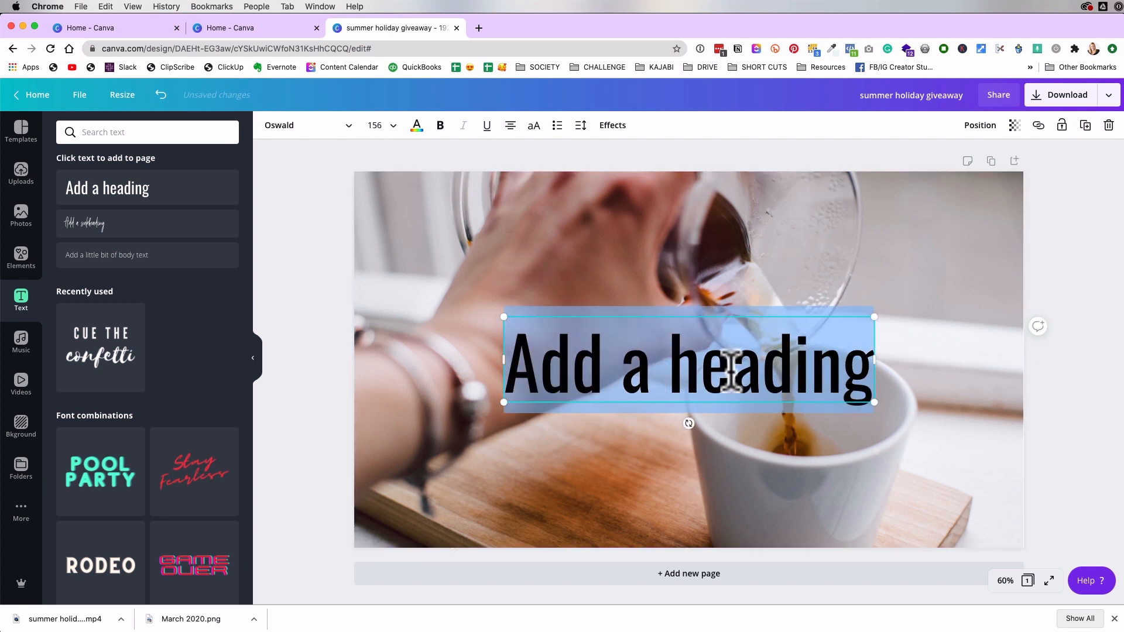
text(Coff)
key(BackSpace)
key(BackSpace)
key(BackSpace)
key(BackSpace)
text(But )
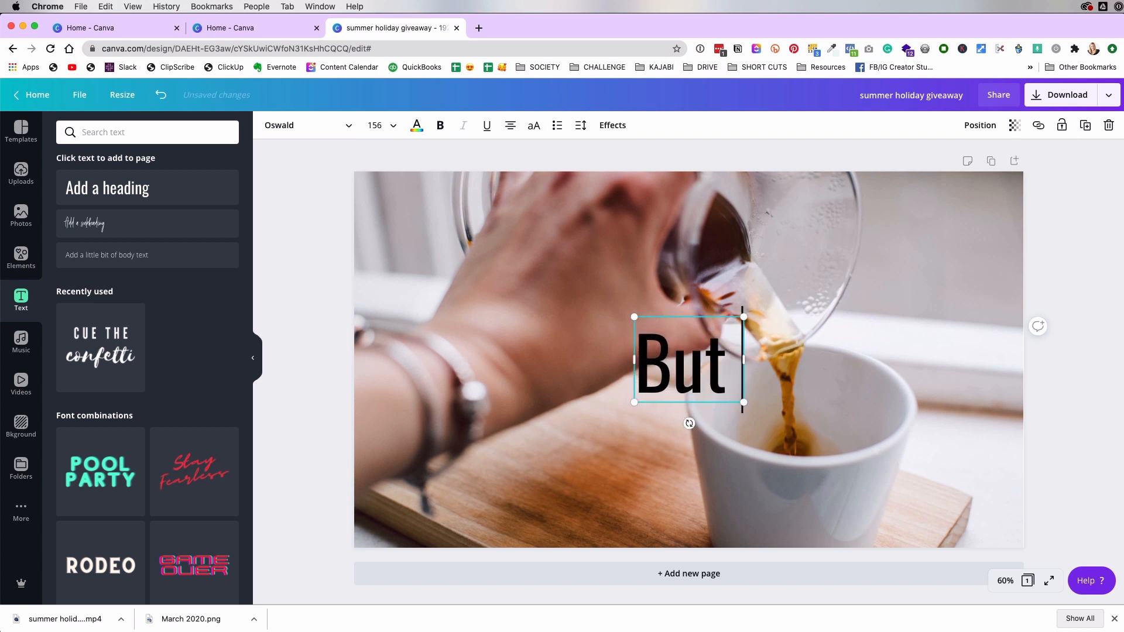
text(First, Coffe)
key(BackSpace)
text(fee!)
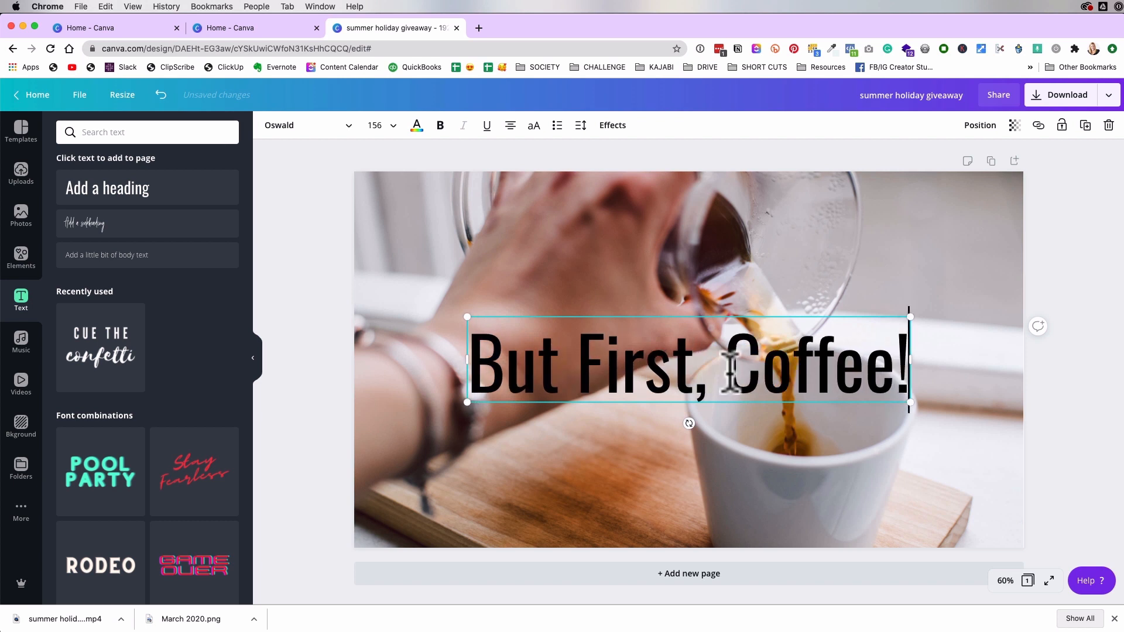
- Change the color of the whole "But First, Coffee!" heading to white and deselect the text
key(super+a)
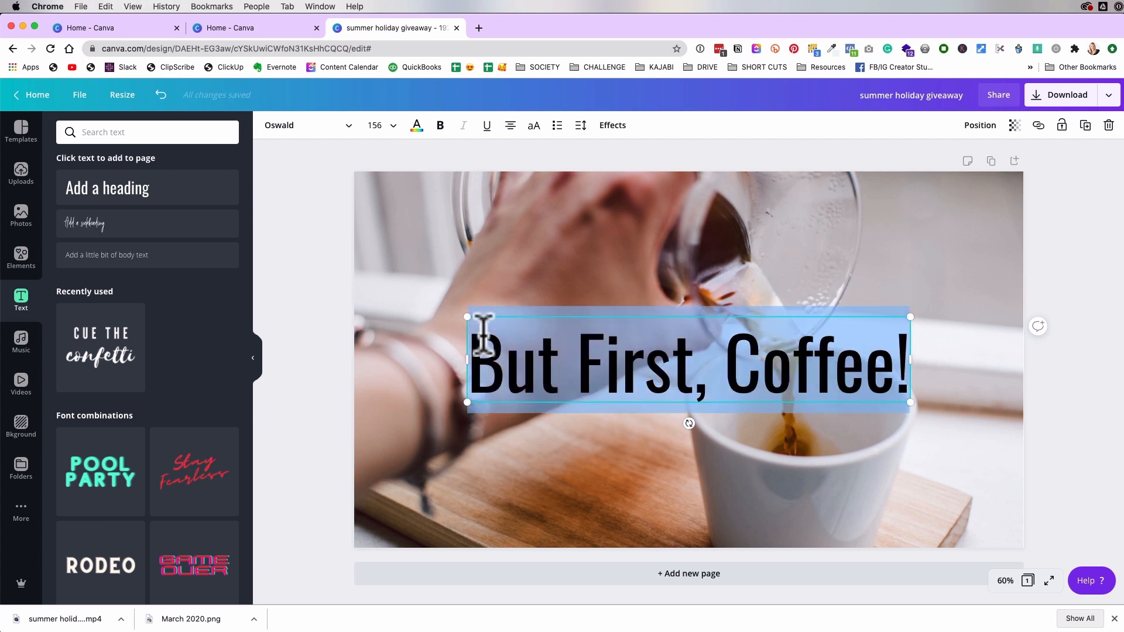
click(416, 127)
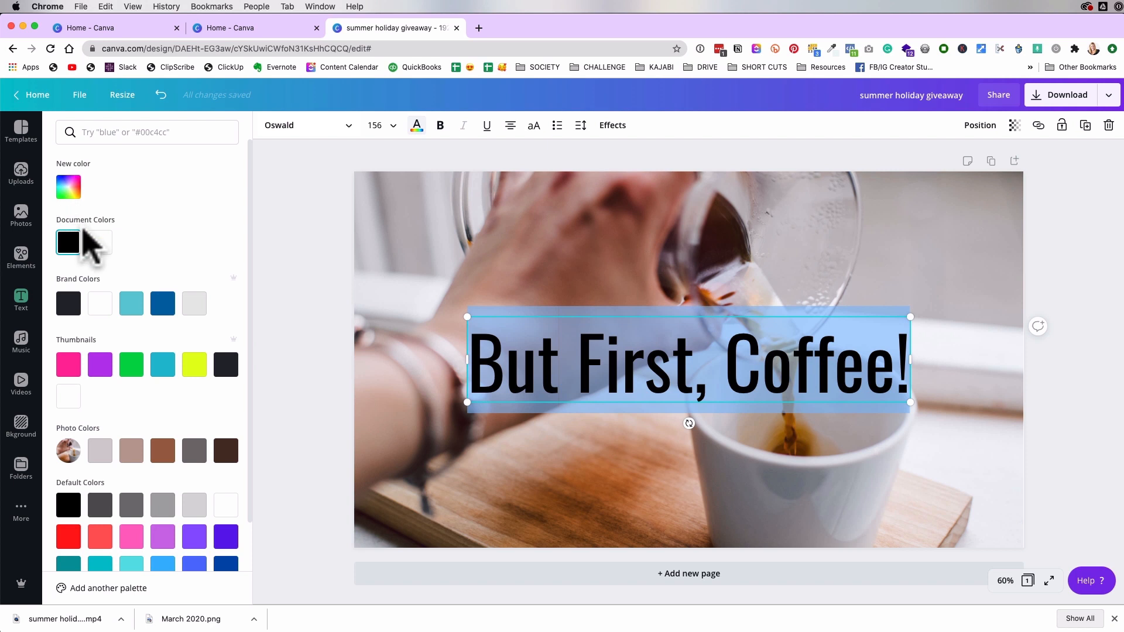
click(100, 245)
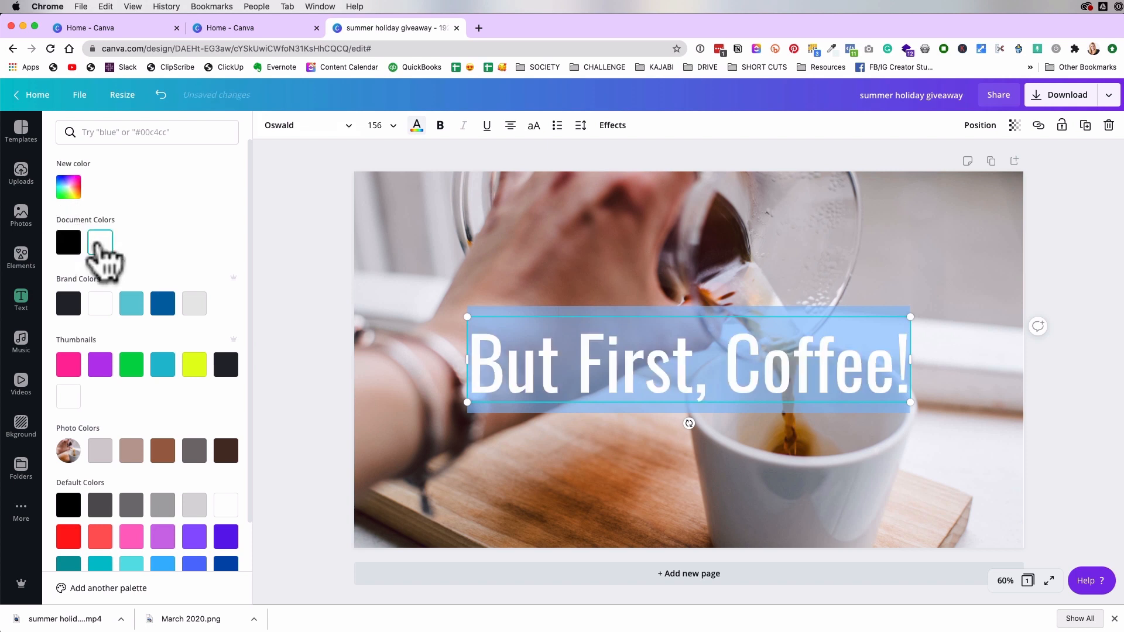
click(303, 229)
click(384, 295)
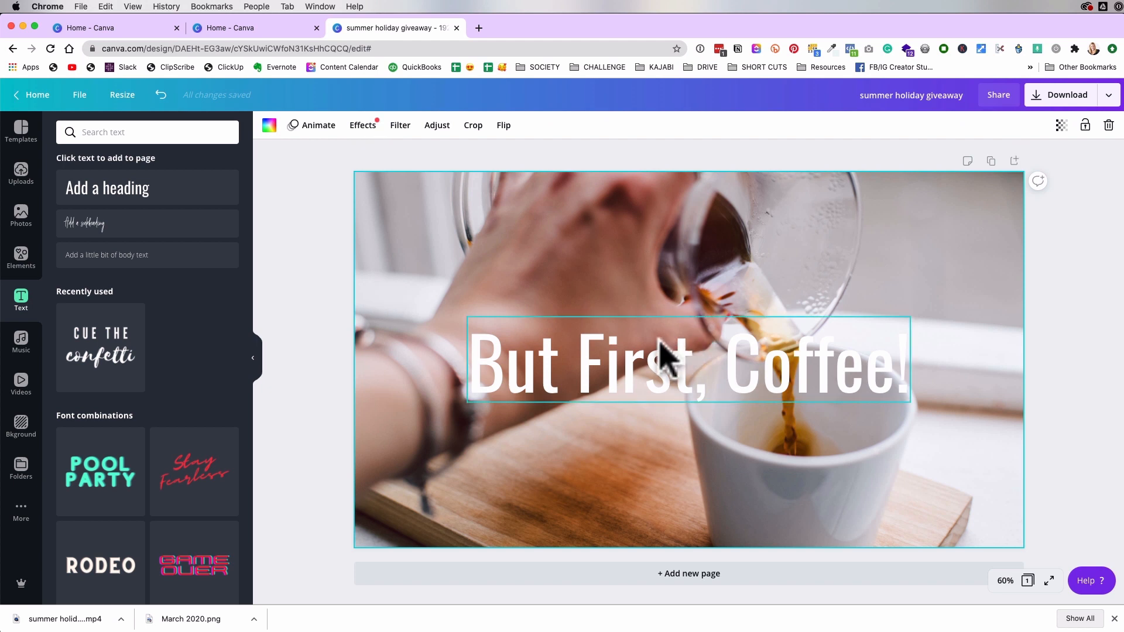
- Try the Glitch and Splice effects on the "But First, Coffee!" heading and settle on the Echo effect
click(659, 342)
click(661, 340)
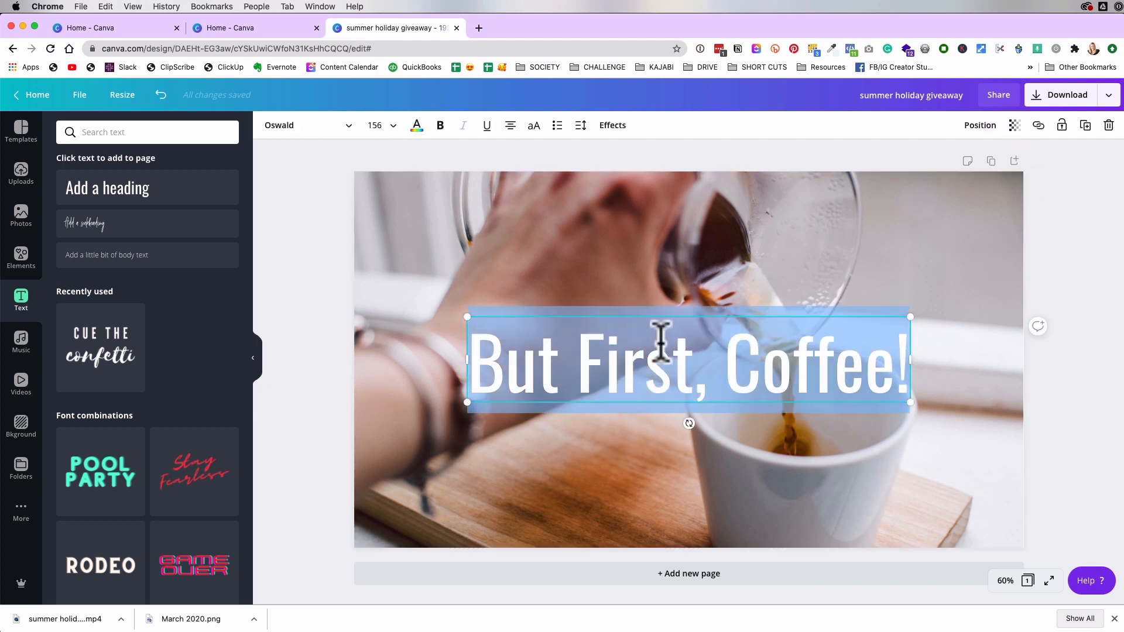
click(608, 125)
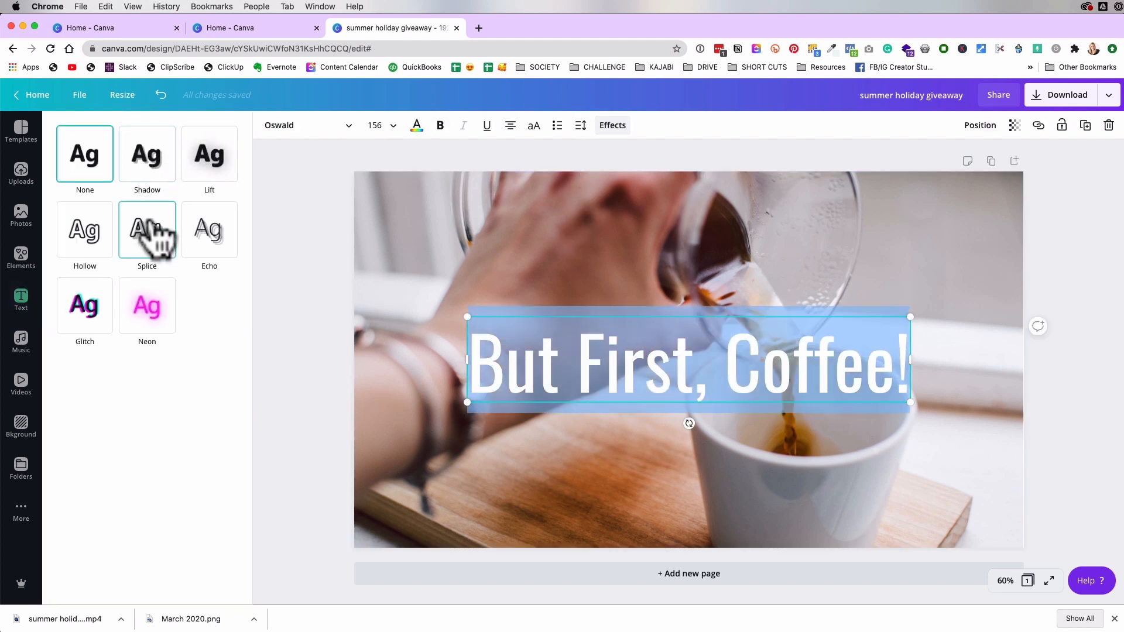
click(90, 305)
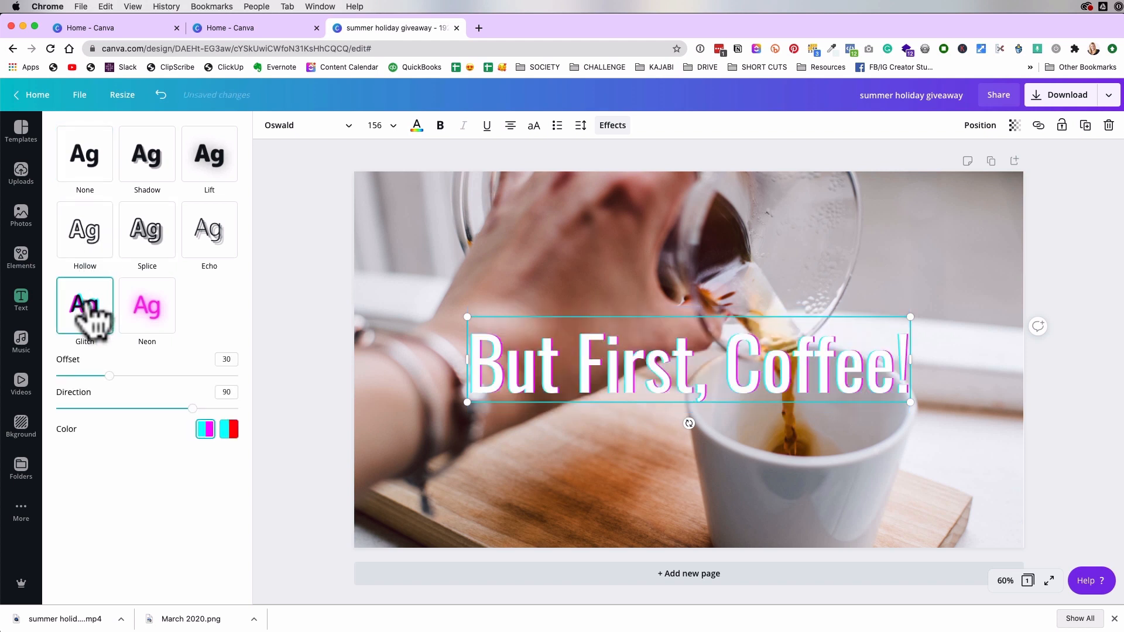
click(149, 237)
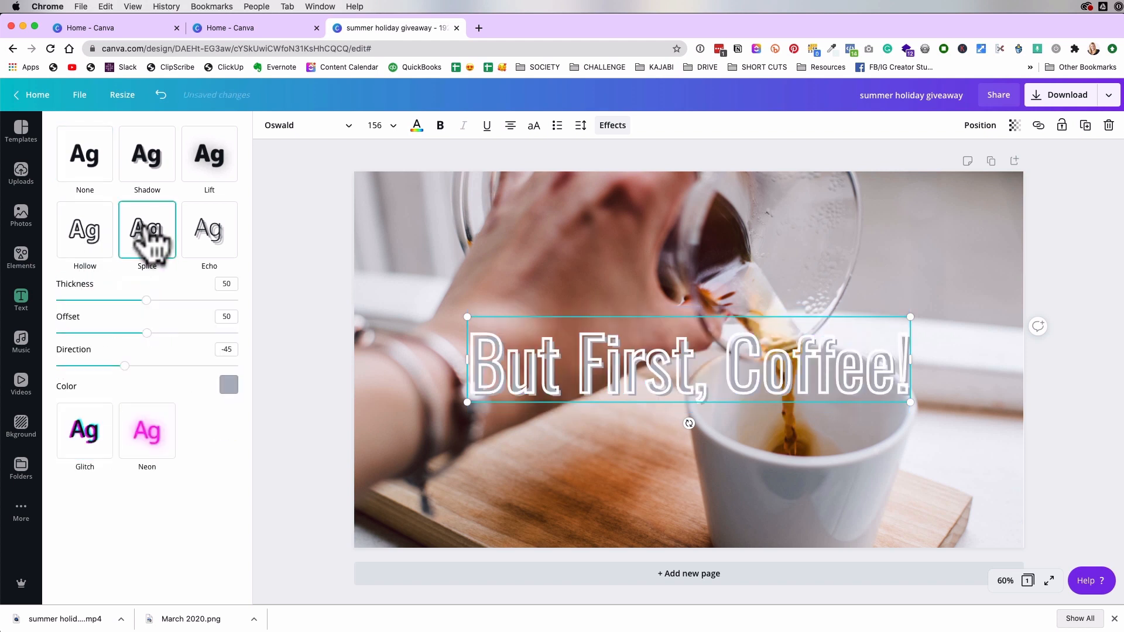
click(208, 241)
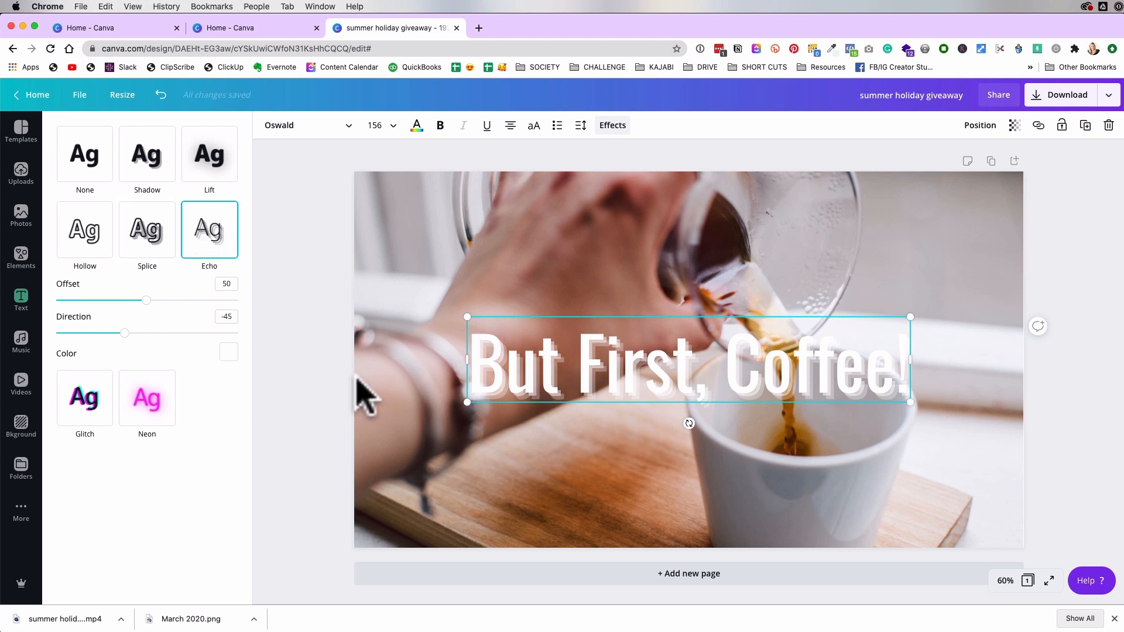
- Try dark blue for the heading's Echo color, settle on the teal brand color, and deselect the heading
click(228, 352)
click(158, 511)
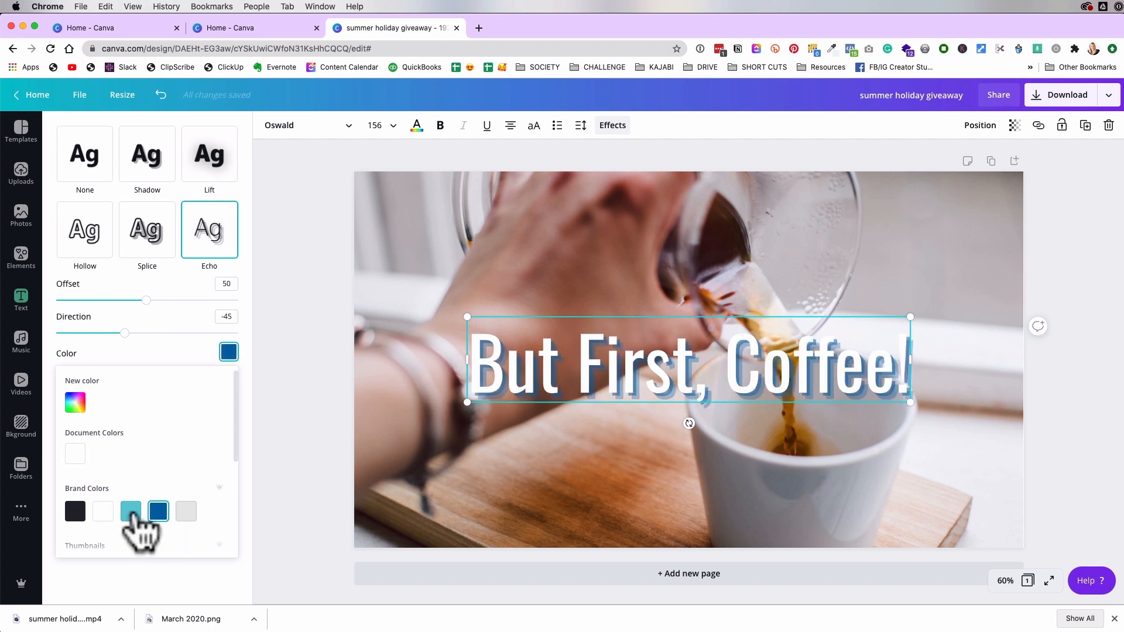
click(131, 511)
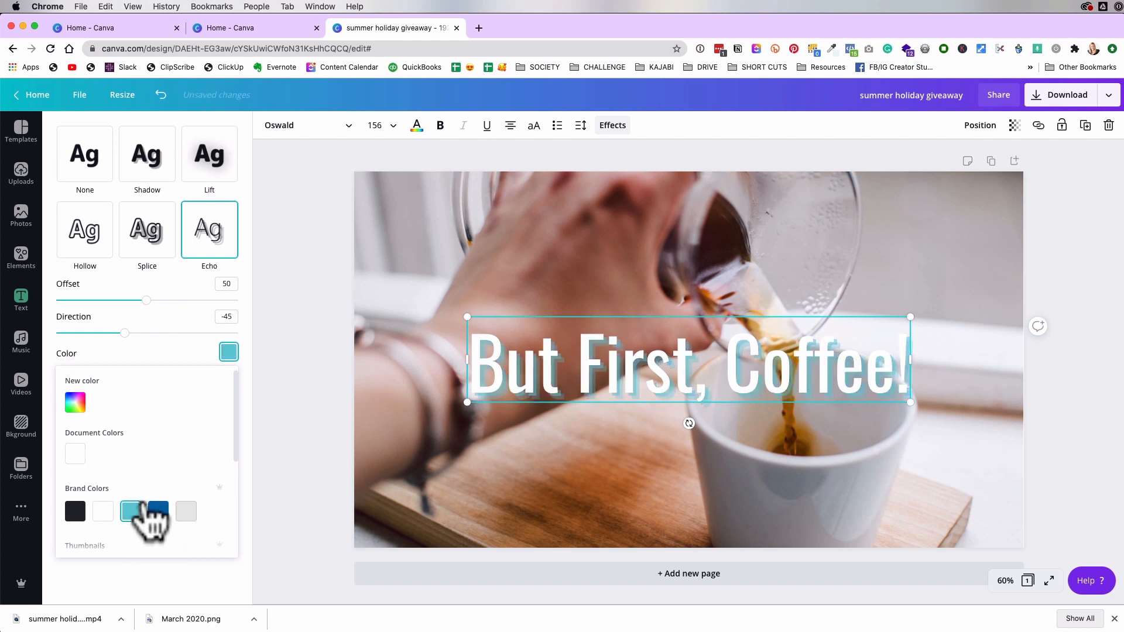
click(320, 285)
- Apply the Violet duotone effect to the coffee background photo and dismiss the Background Remover tip
click(400, 251)
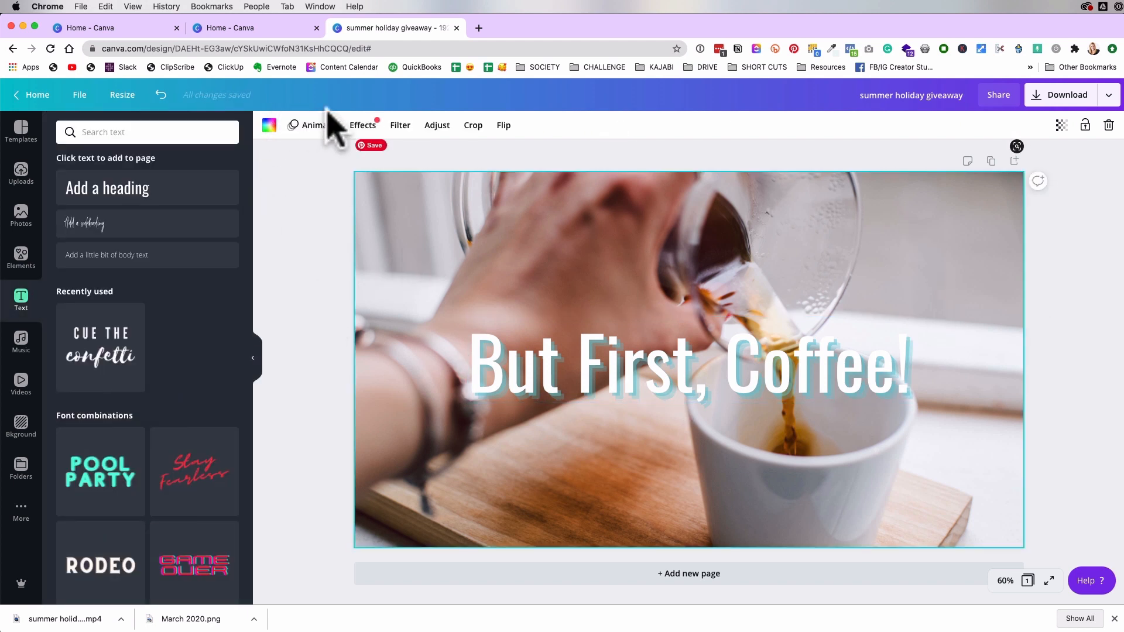
click(363, 132)
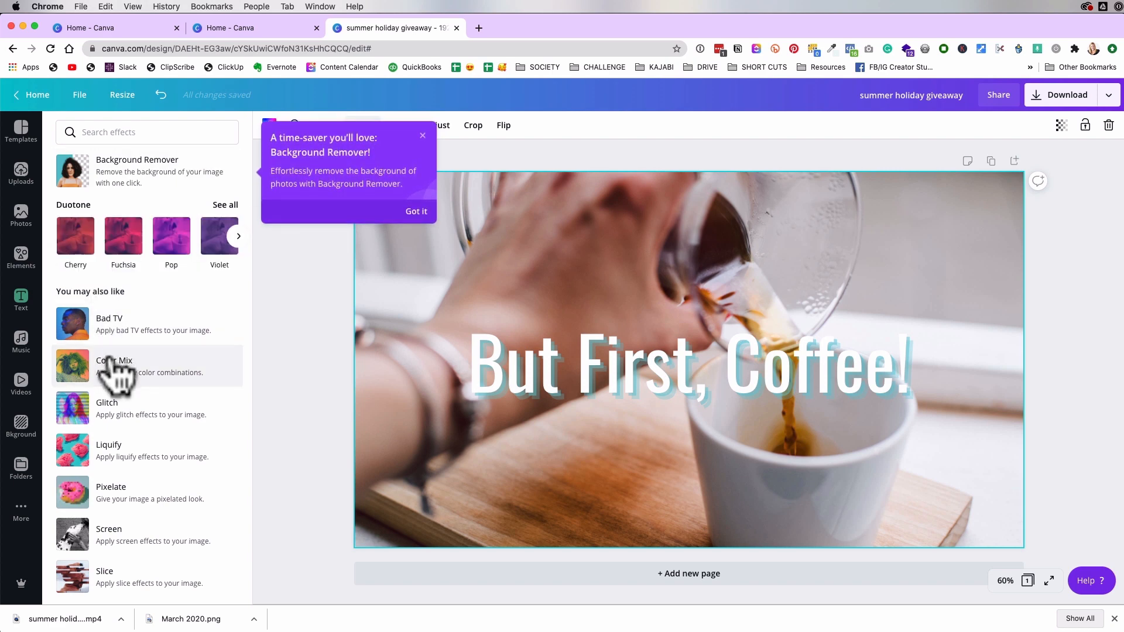
click(219, 249)
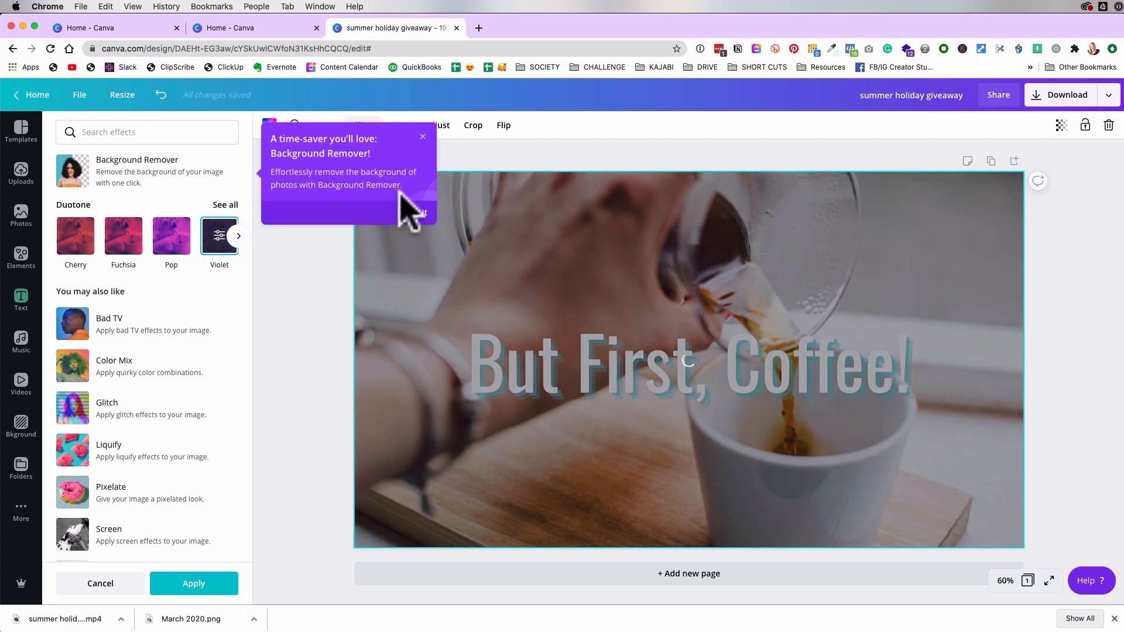
click(415, 214)
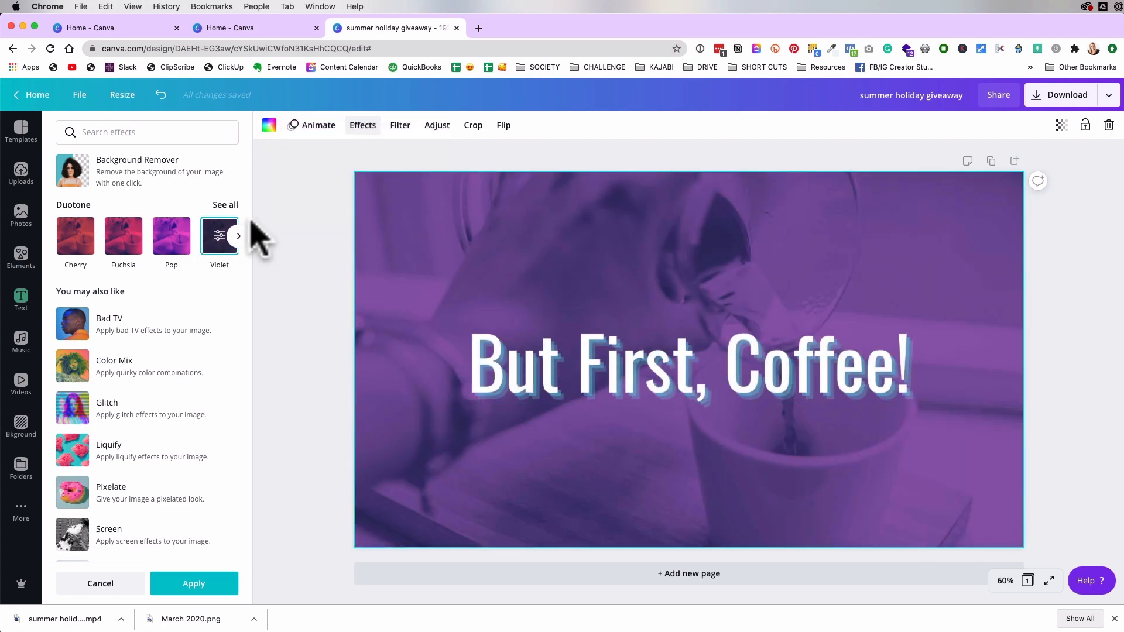
click(239, 237)
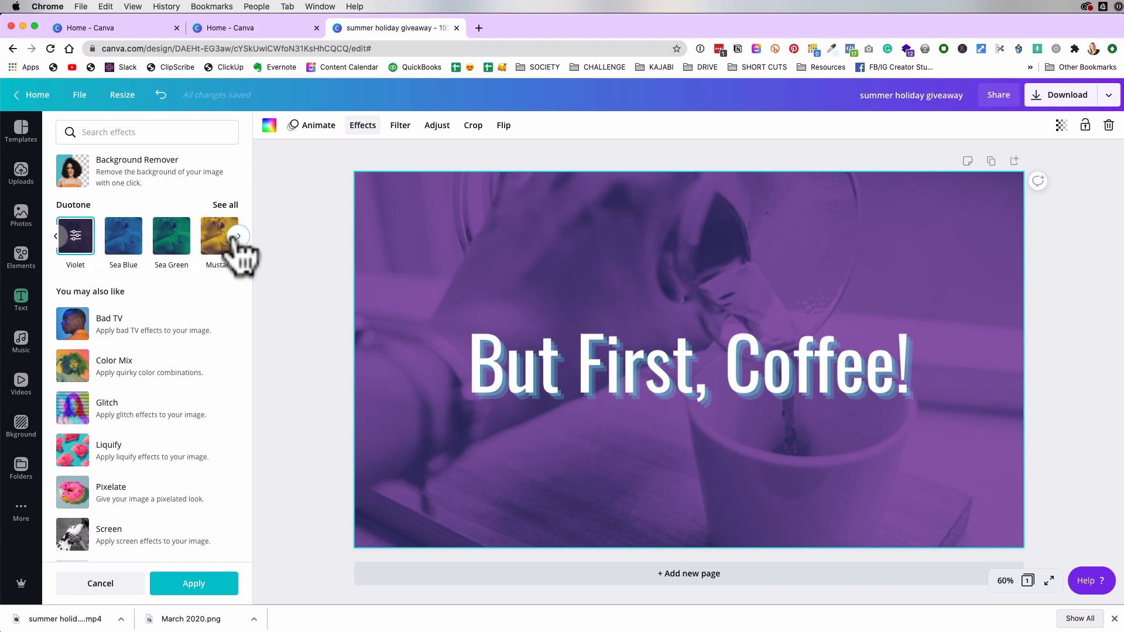
click(239, 236)
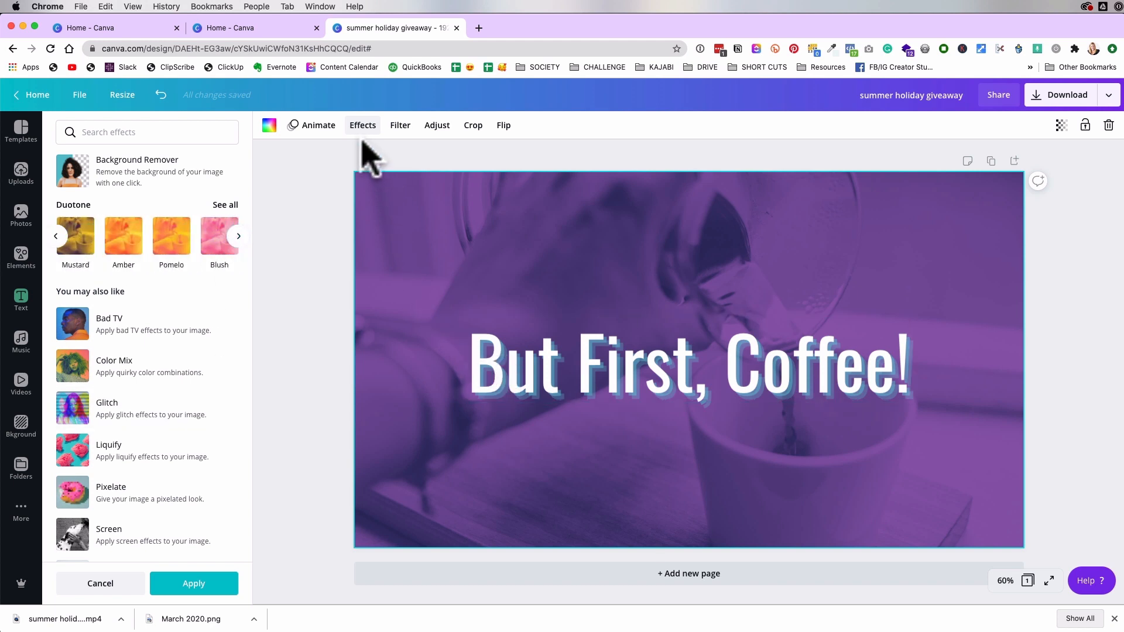
click(321, 261)
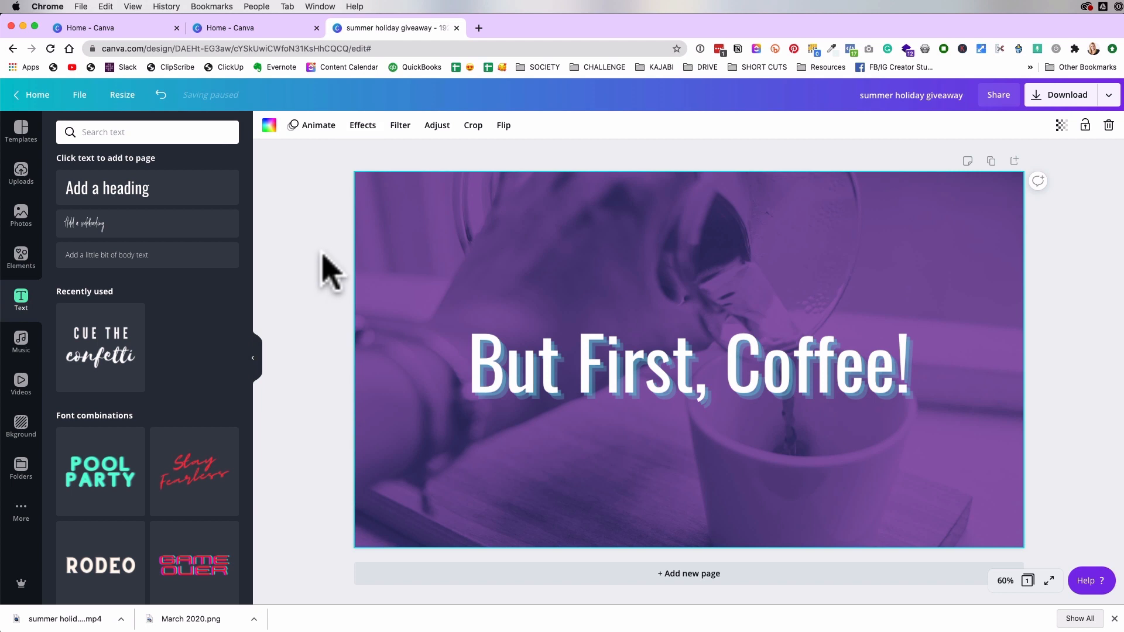
- Try the Pop, Baseline, Stomp and Neon animations on the coffee title design and settle on Scrapbook
click(311, 125)
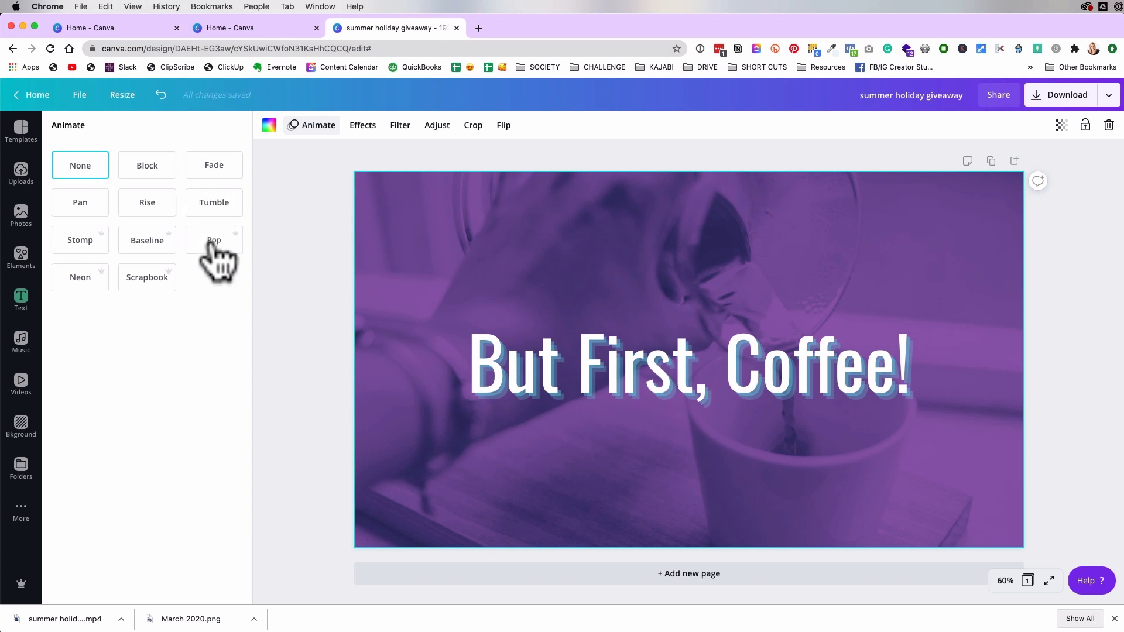
click(214, 241)
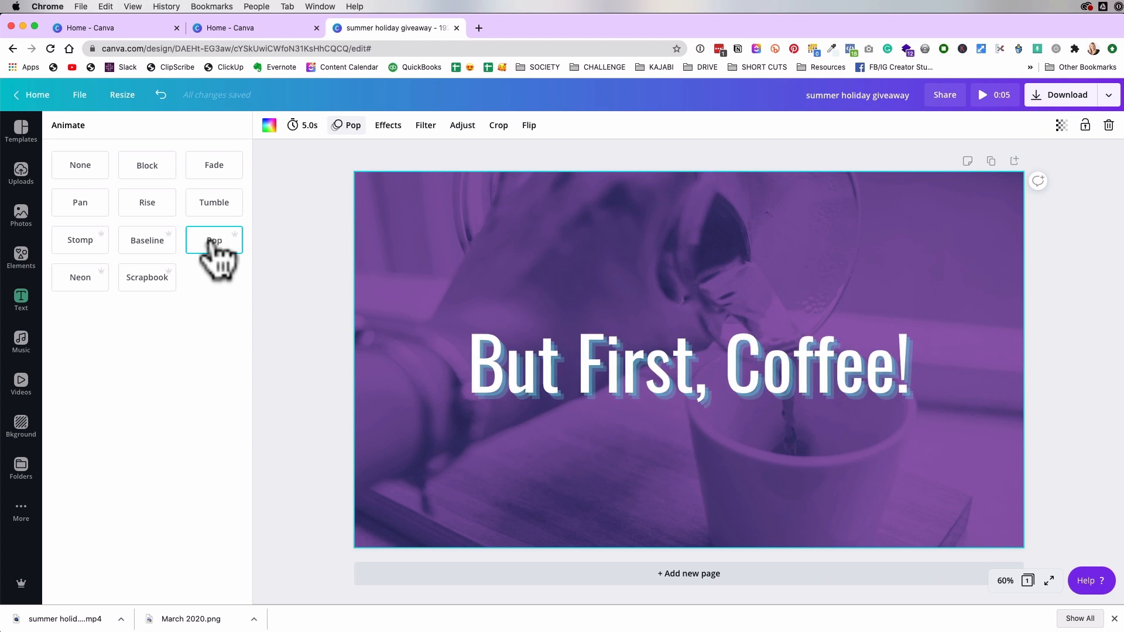
click(149, 245)
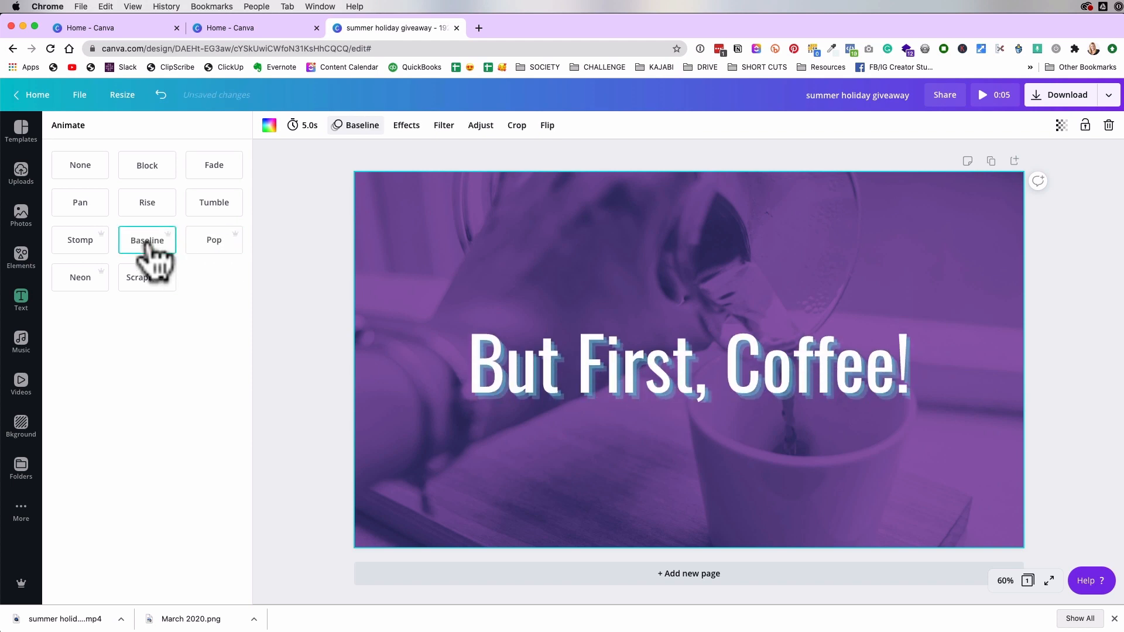
click(91, 246)
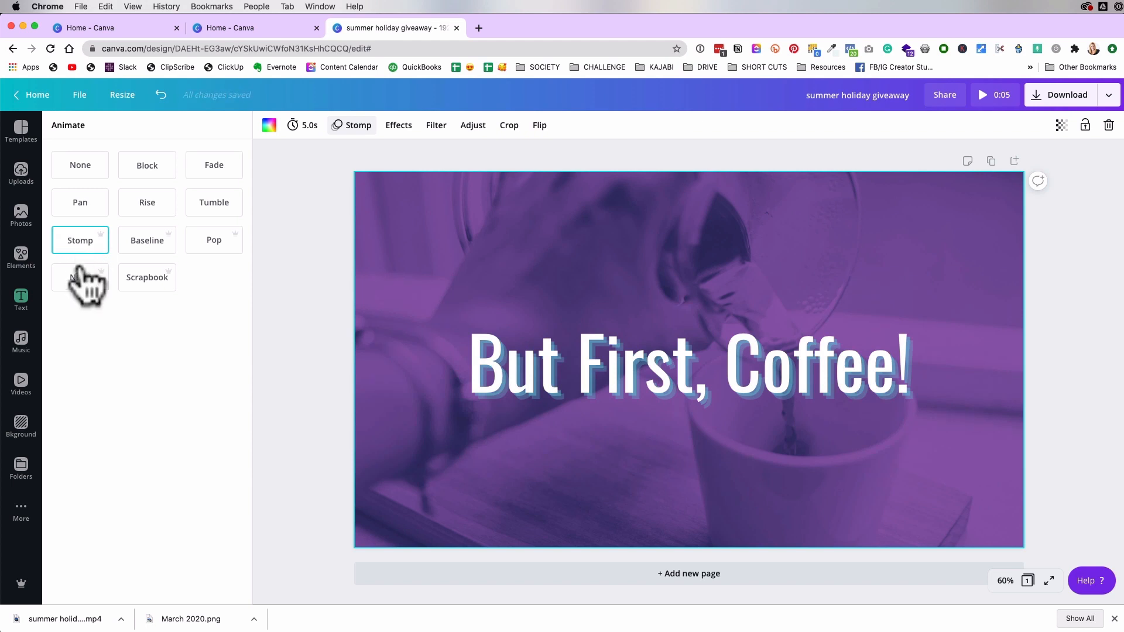
click(82, 281)
click(140, 282)
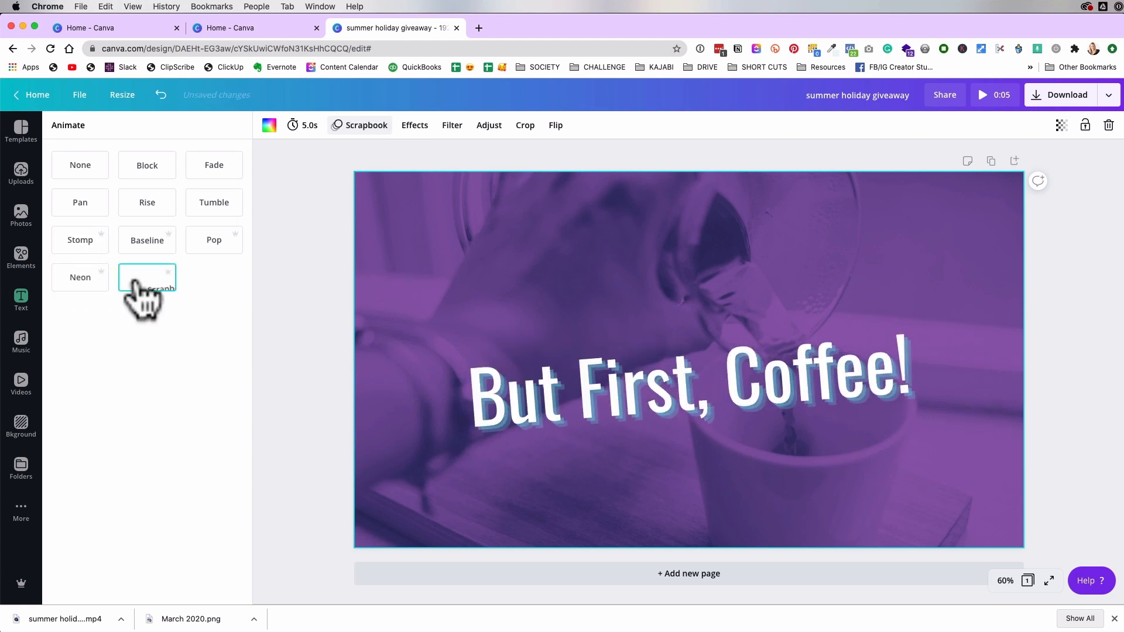
click(316, 382)
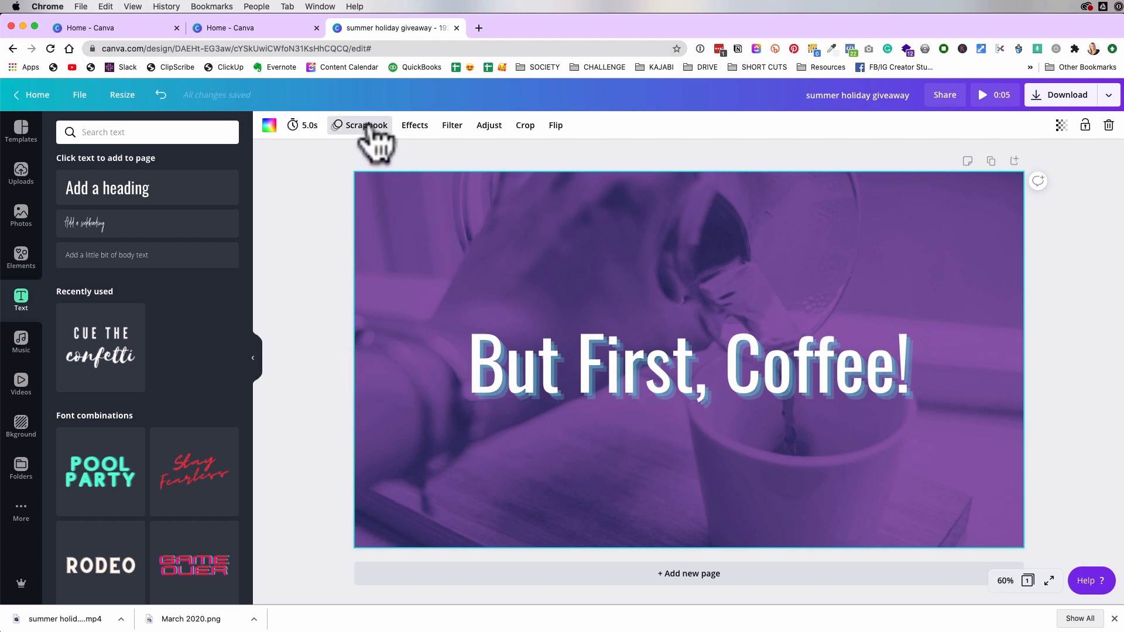
- Check the page's duration setting and download the animated coffee title as an MP4 video
click(307, 130)
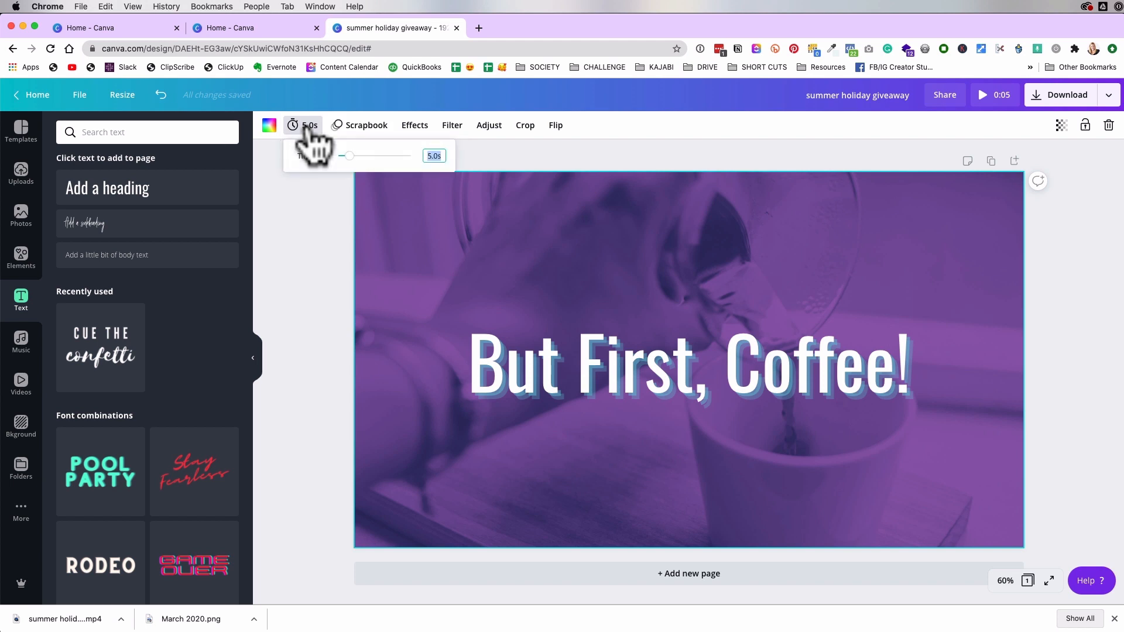
click(309, 131)
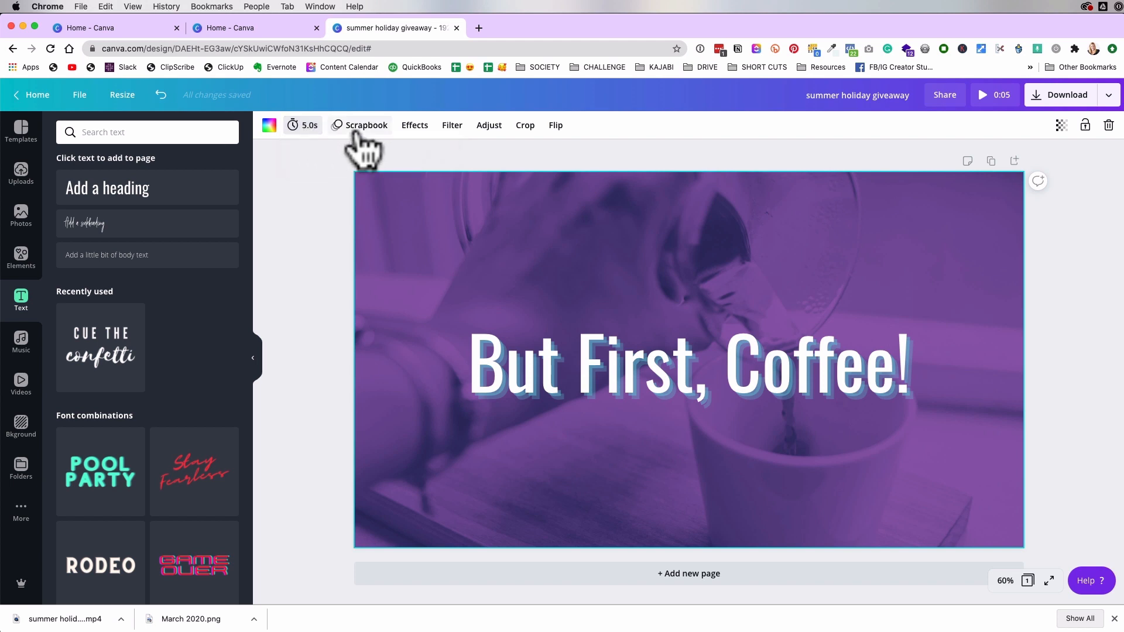
click(1078, 100)
click(1019, 212)
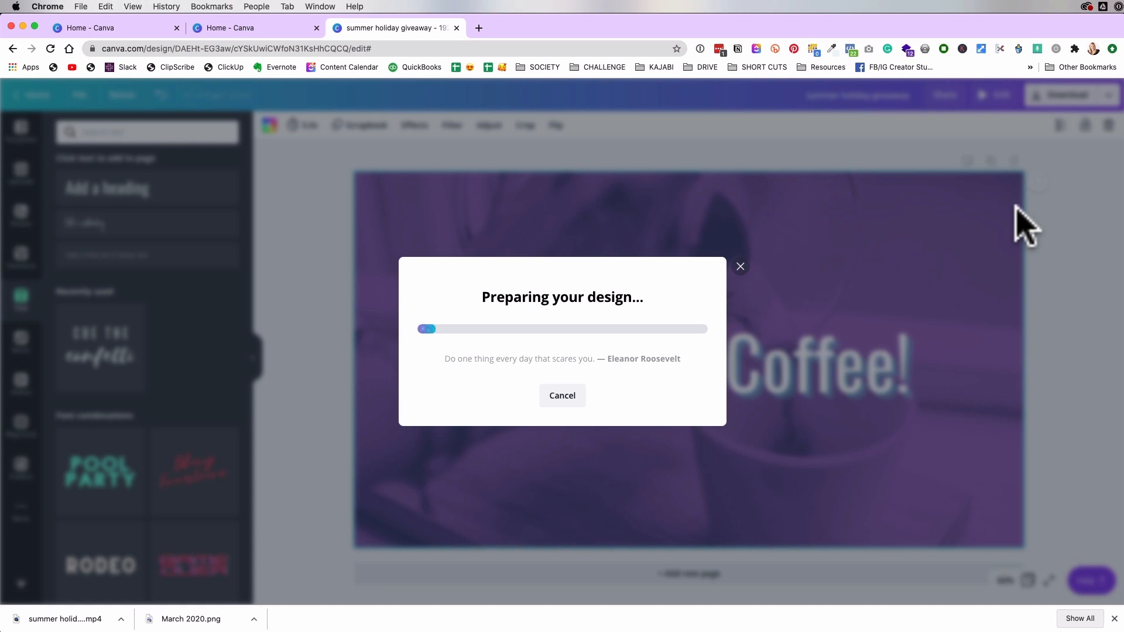
- Switch to iMovie and delete the "it's finally SLIME TIME" overlay clip from the timeline
key(super+Tab)
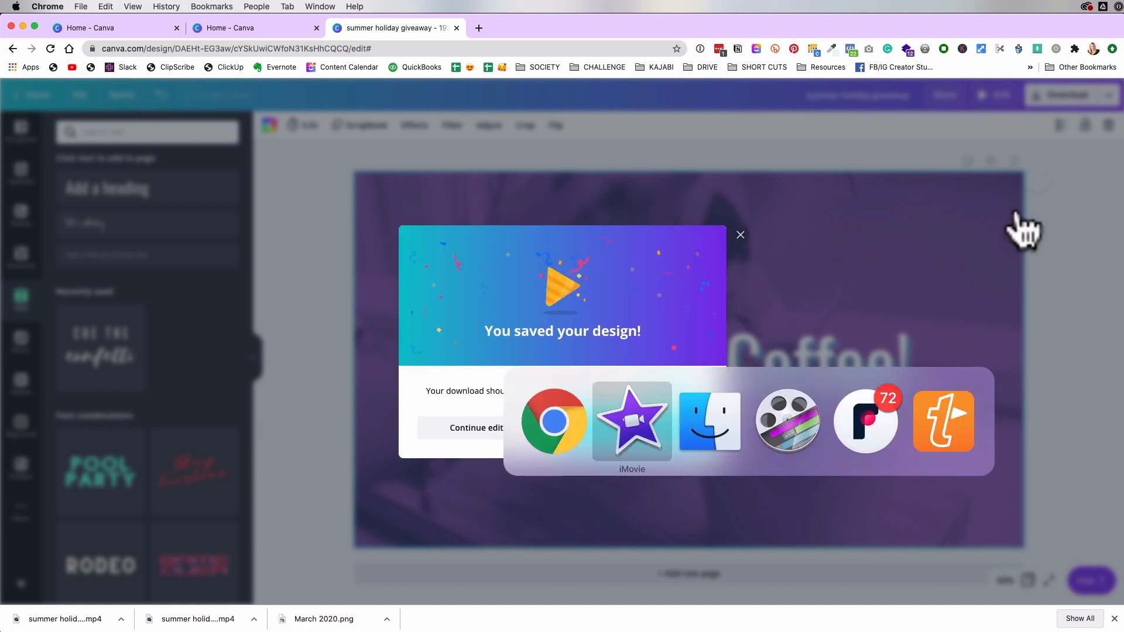
key(super+Tab)
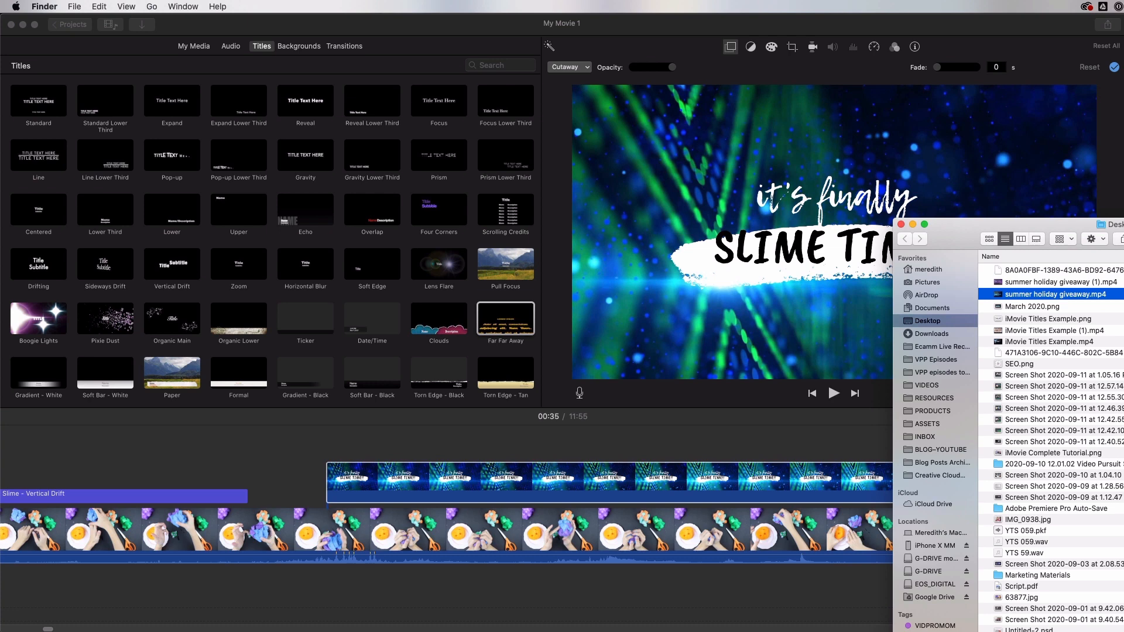
click(724, 475)
key(Delete)
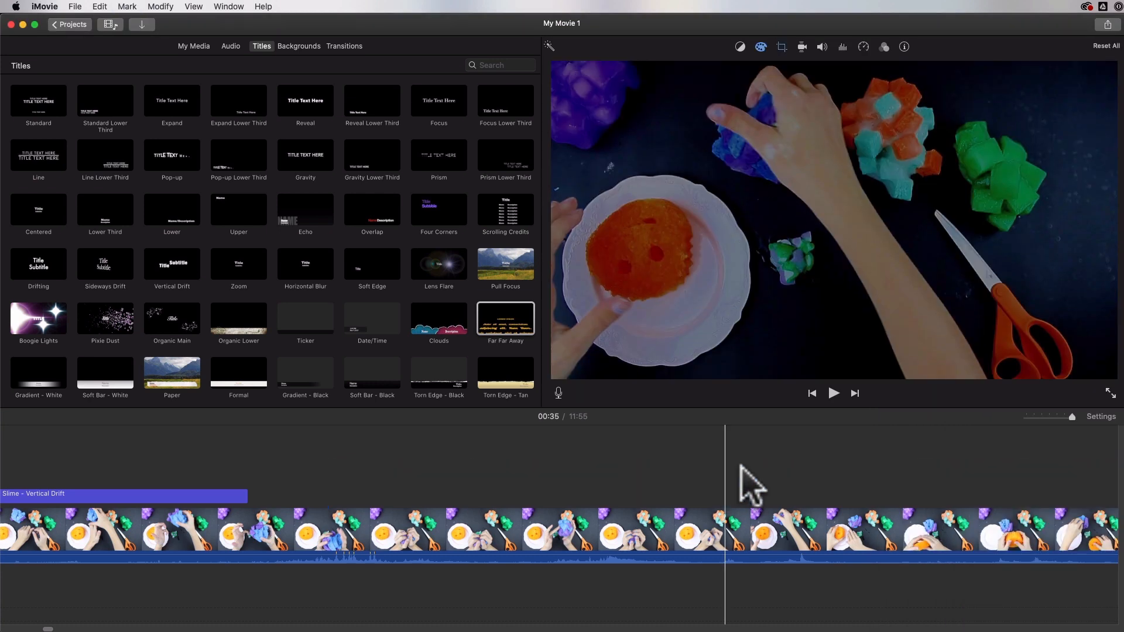
- Add "summer holiday giveaway (1).mp4" from the Finder's Desktop folder to the iMovie timeline as an overlay above the main video
key(super+Tab)
click(1065, 282)
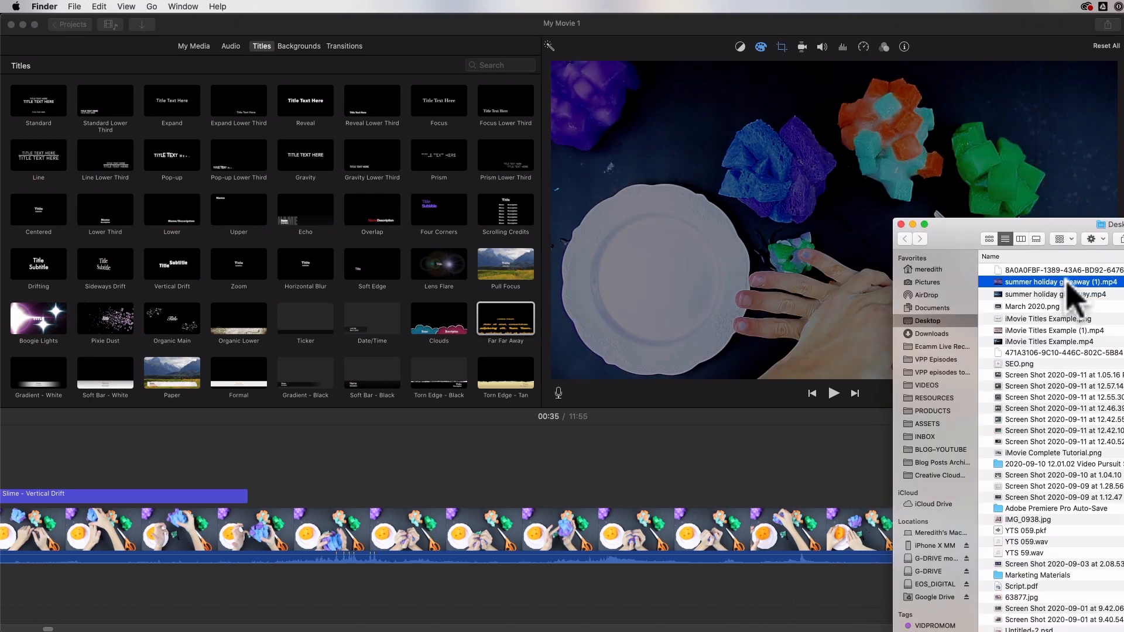
drag(1071, 279, 502, 474)
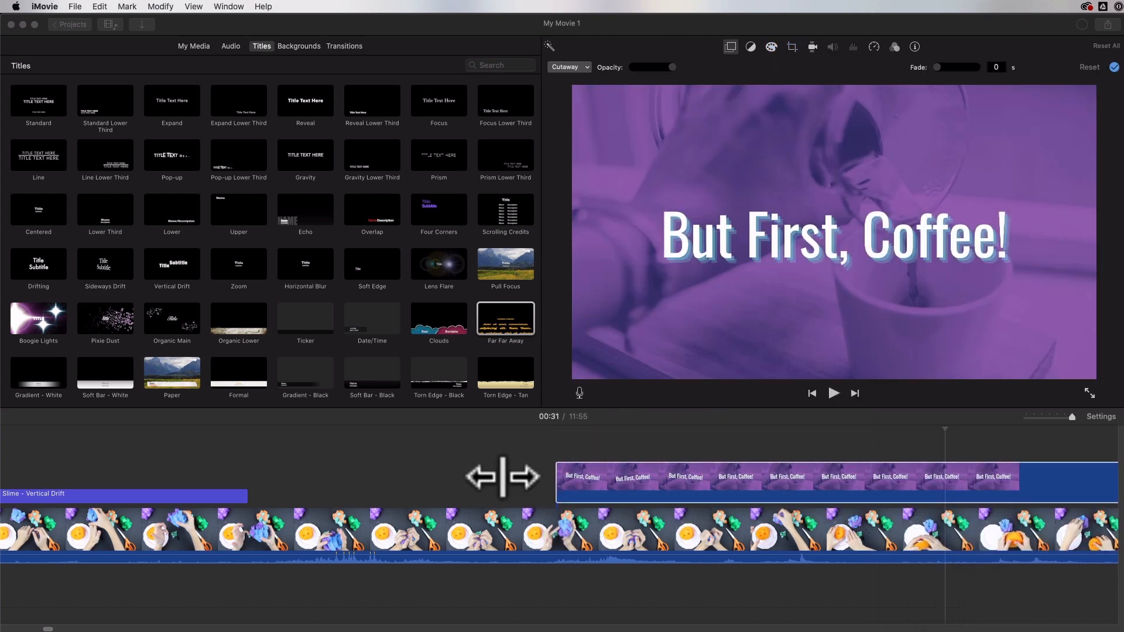
- Play the "But First, Coffee!" overlay from just before its start to preview its Scrapbook animation
key(space)
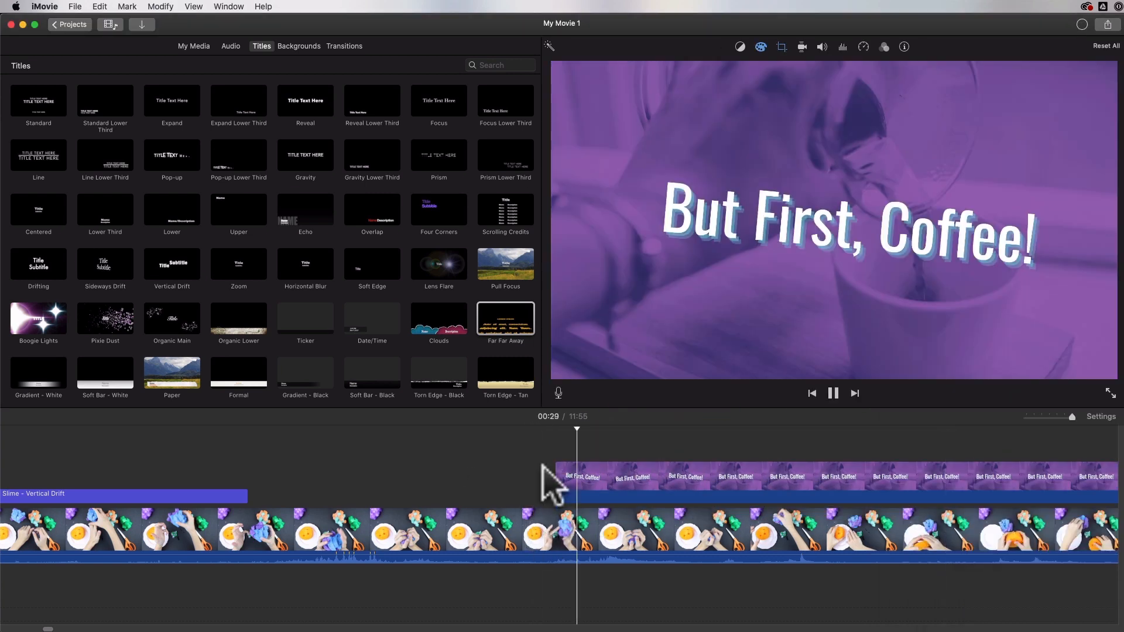
key(space)
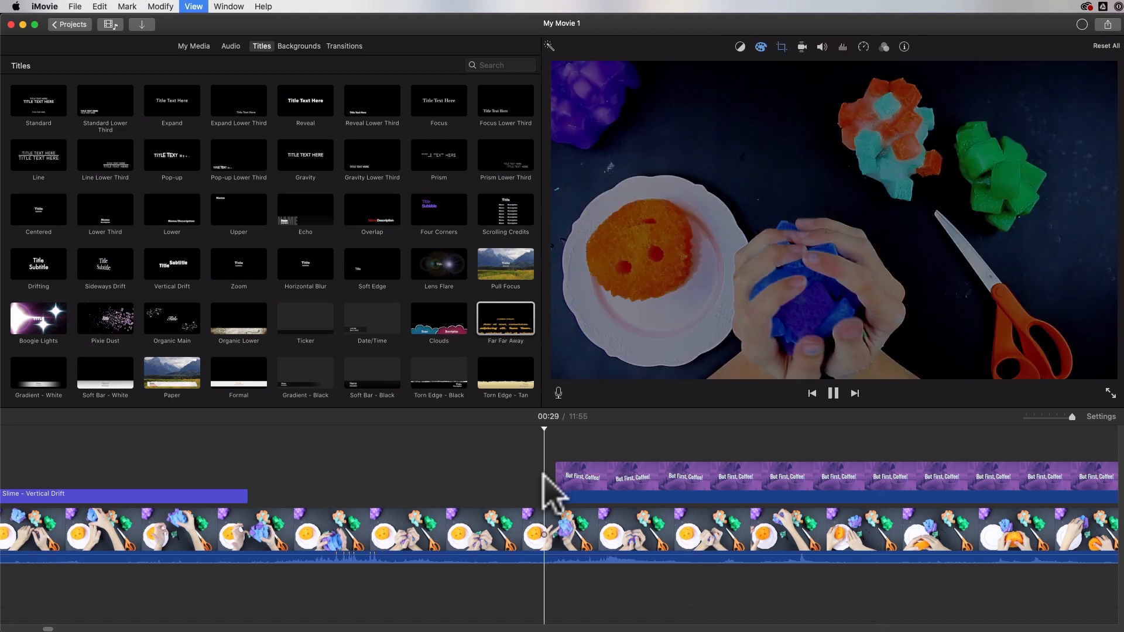
key(space)
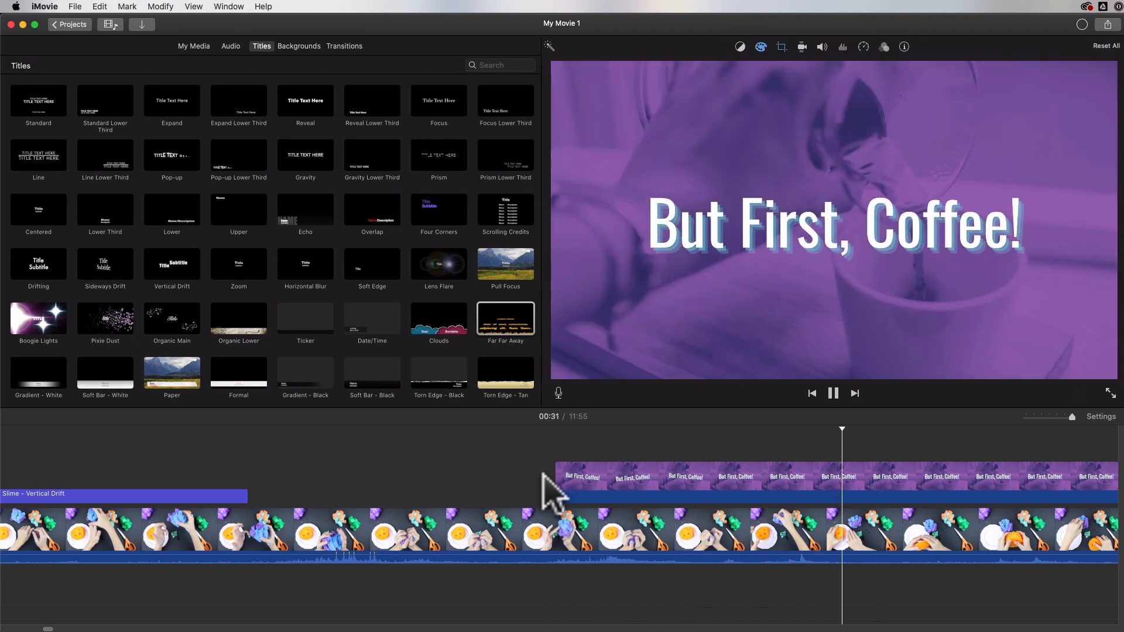
key(space)
scroll(542, 473, right, 5)
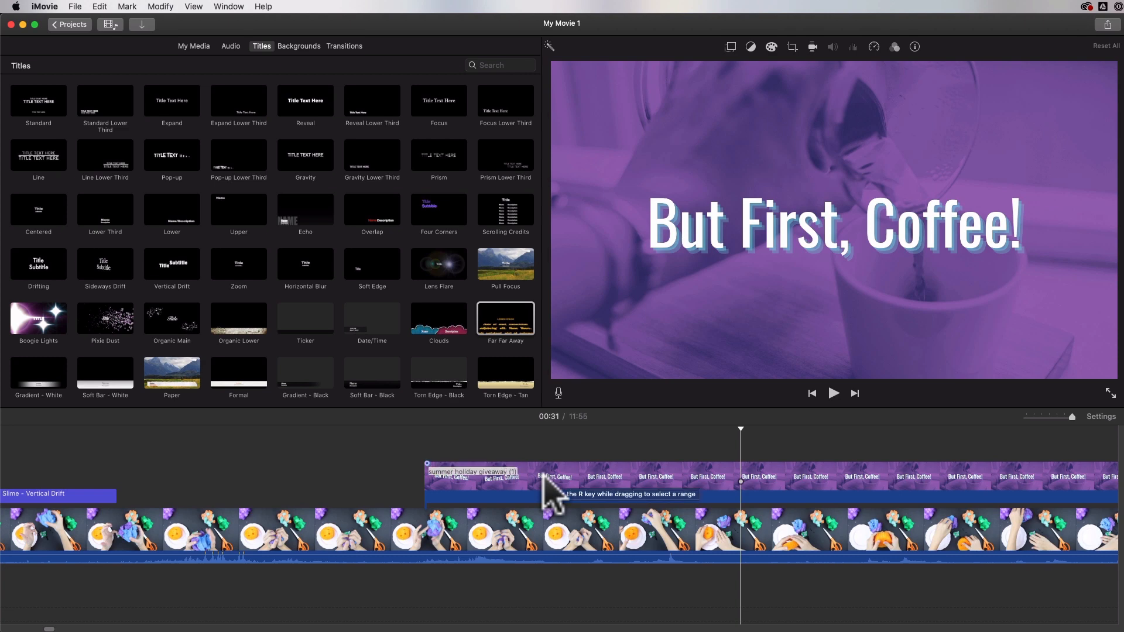
scroll(543, 475, right, 4)
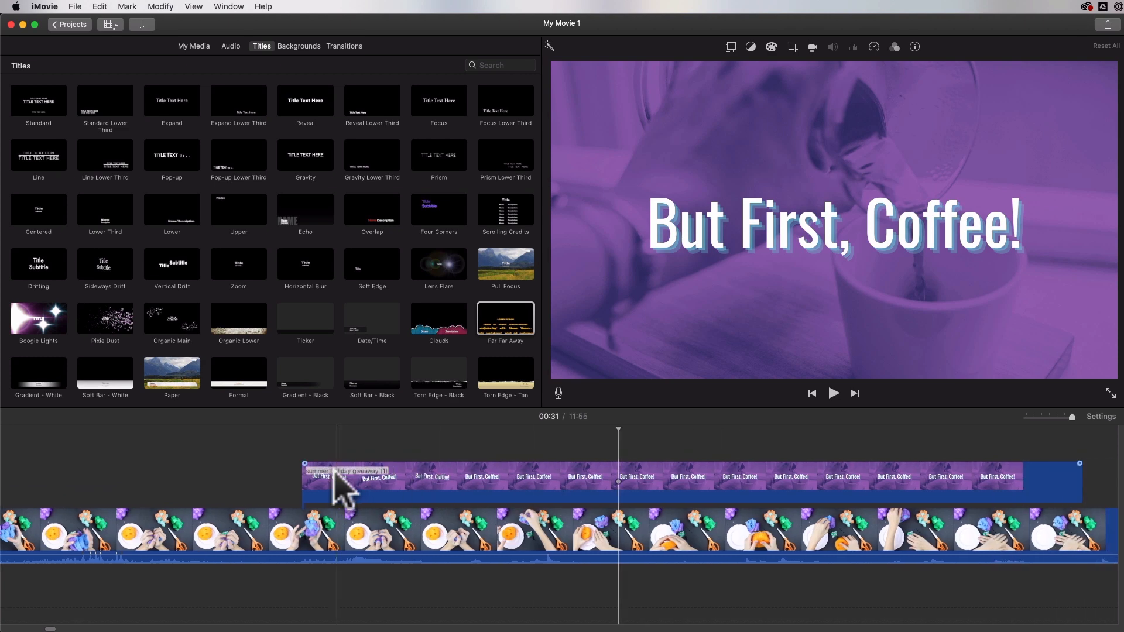
click(296, 471)
key(space)
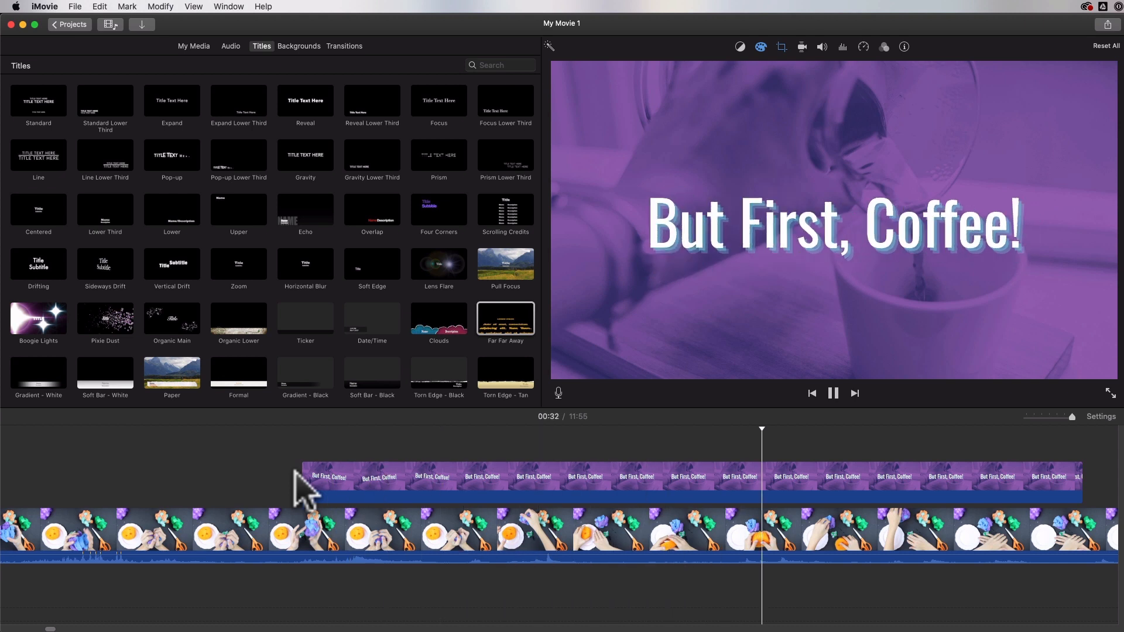
key(space)
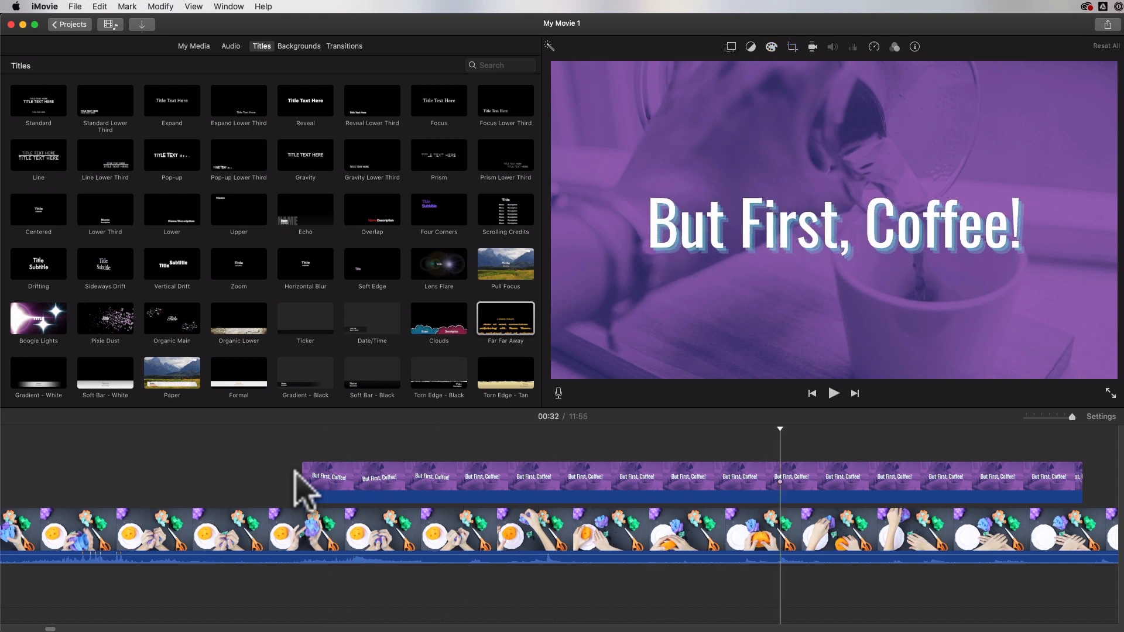
- Switch to Canva, place the uploaded white brand logo at a small size above the "But First, Coffee!" heading, and deselect it
key(super+Tab)
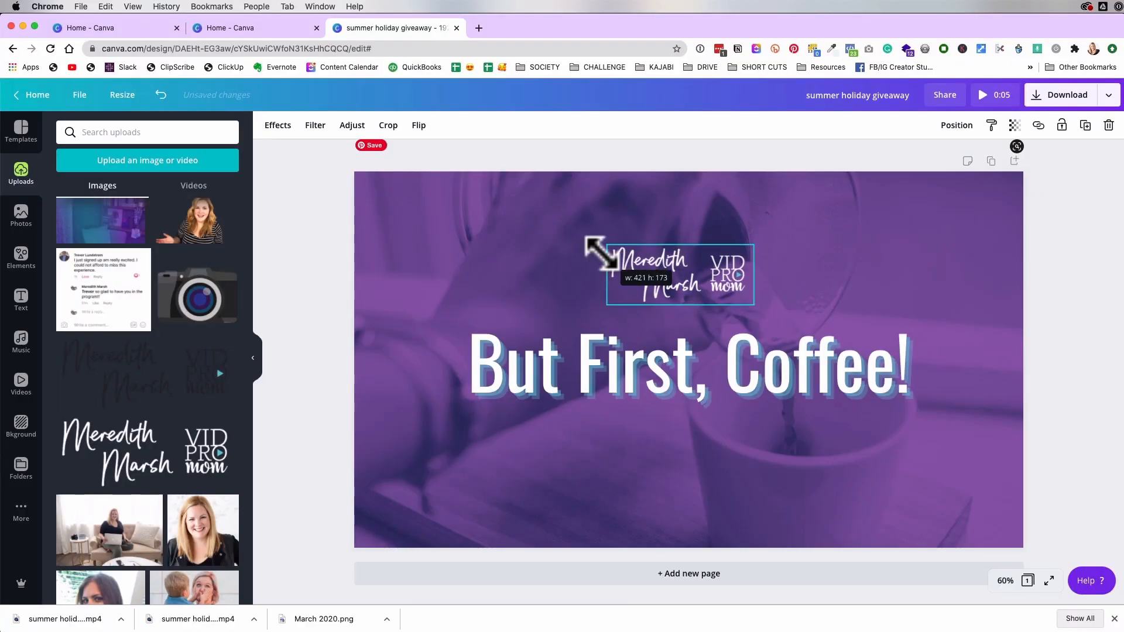
drag(597, 243, 598, 248)
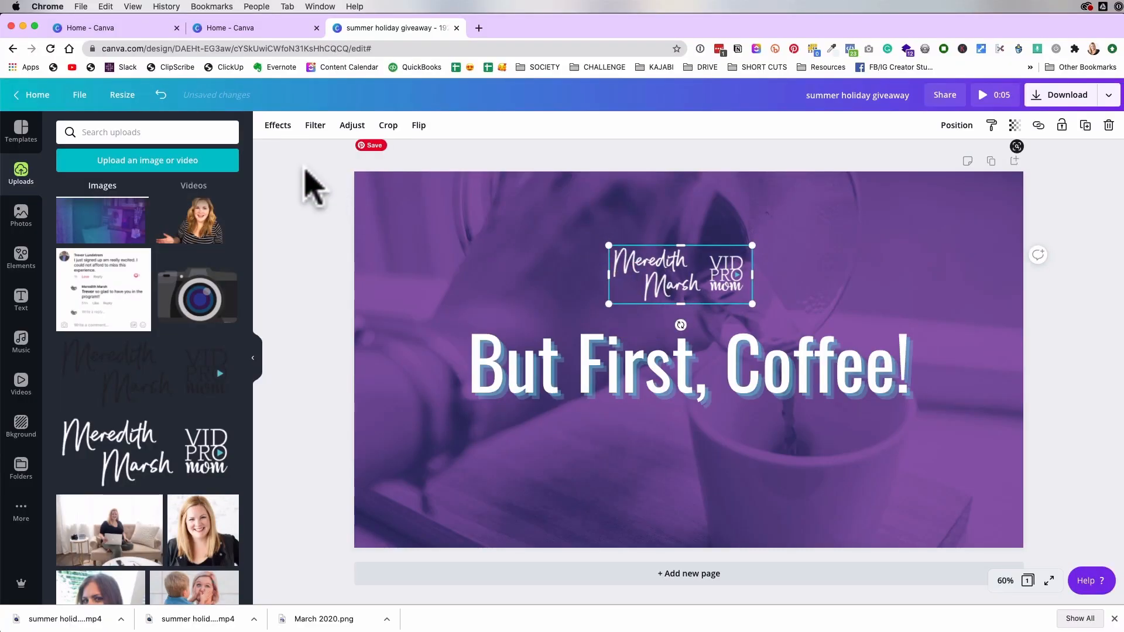
click(341, 251)
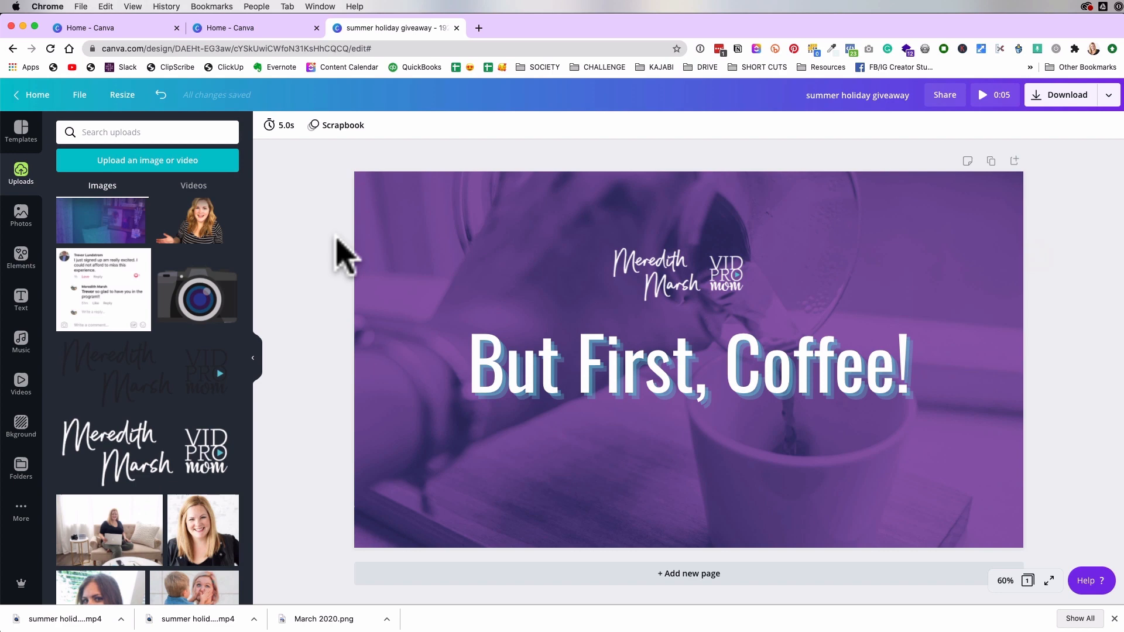
scroll(170, 363, down, 10)
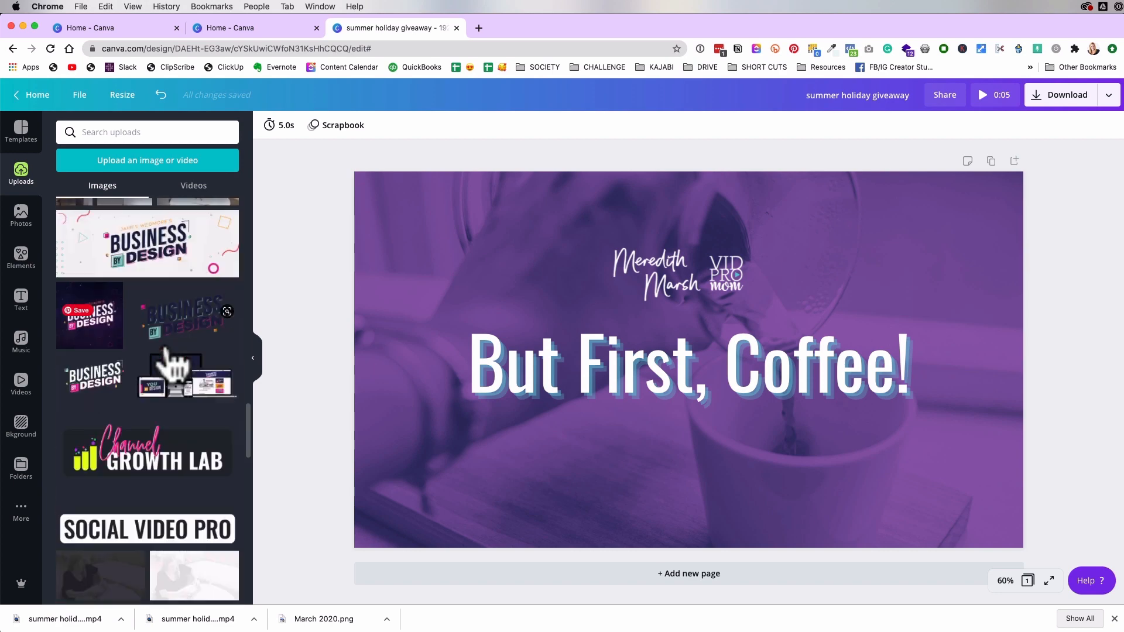
scroll(170, 363, up, 10)
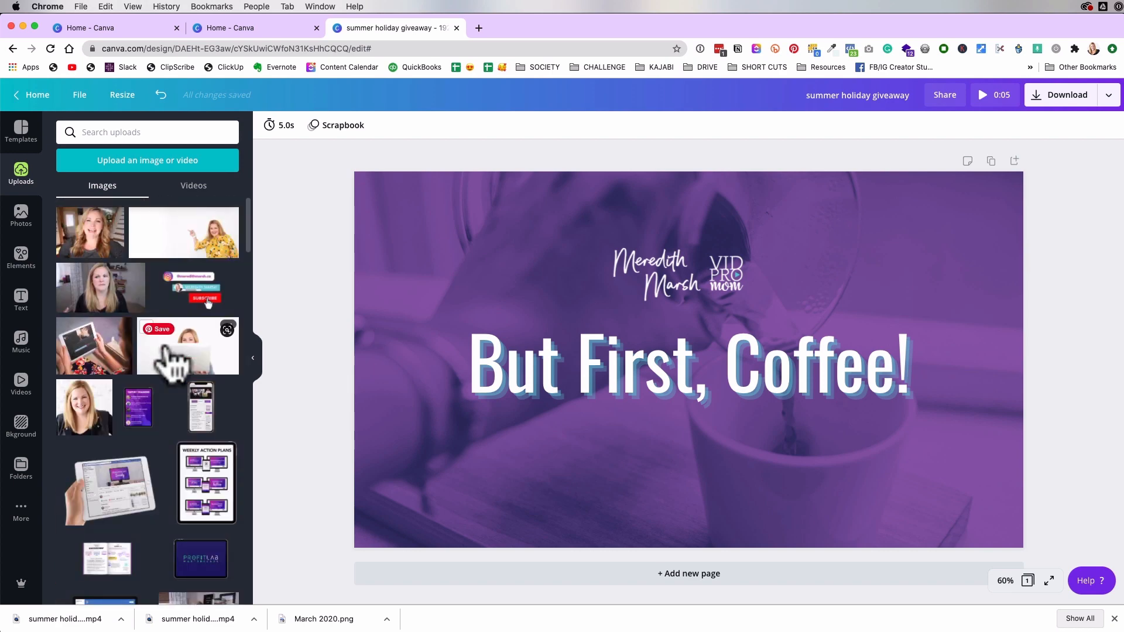